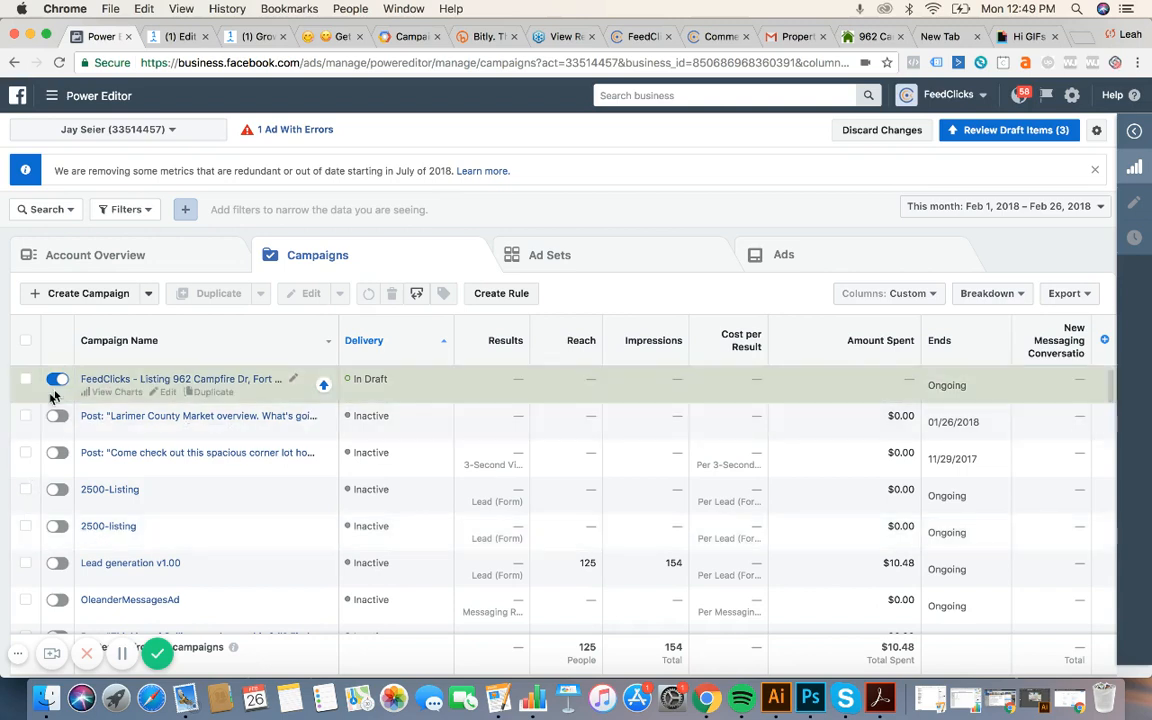
{"action": "mouse_move", "coordinate": [98, 97]}
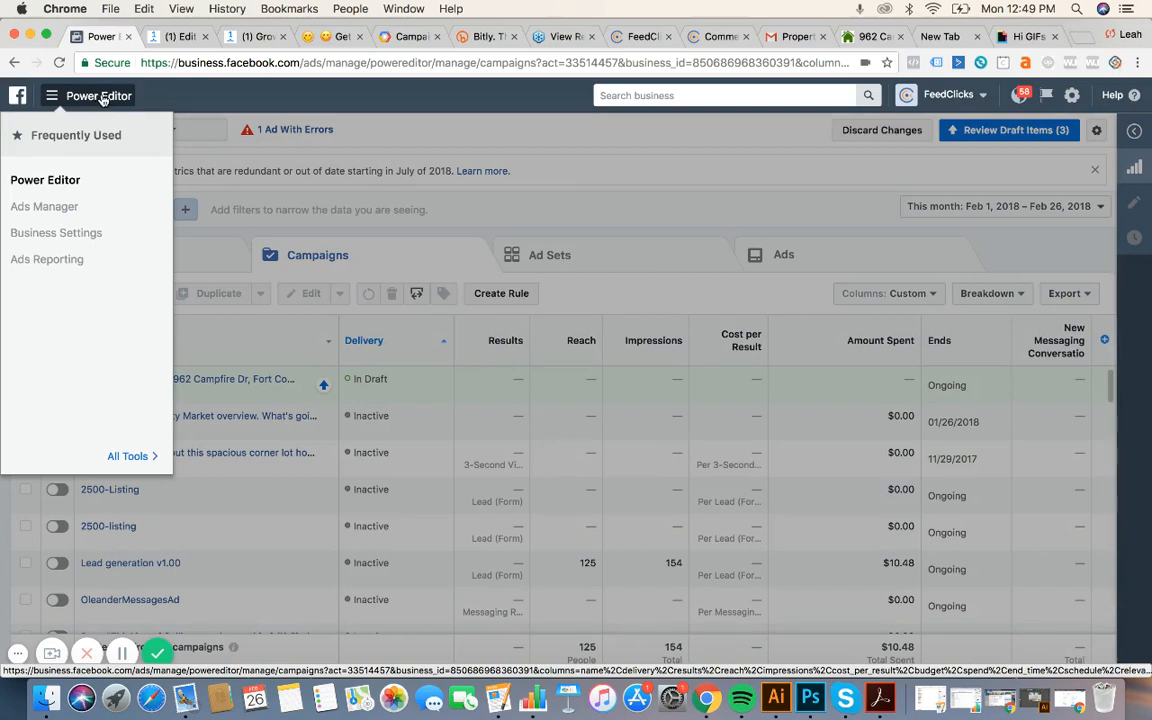
{"action": "left_click", "coordinate": [540, 134]}
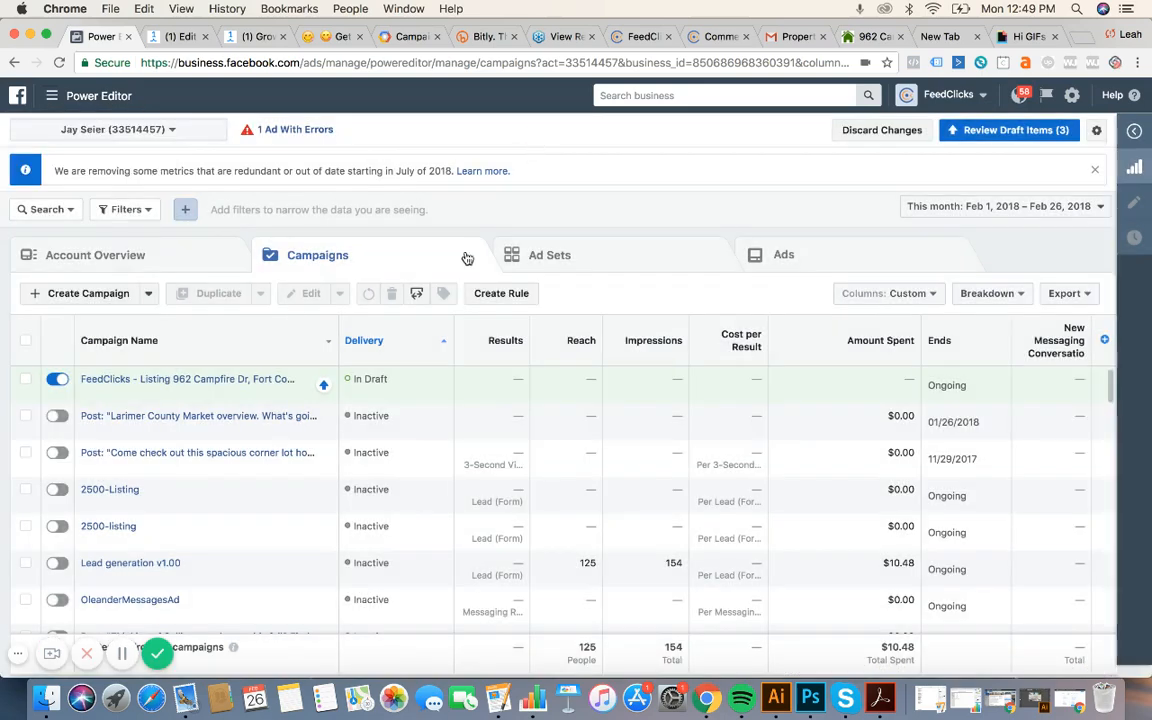
{"action": "left_click", "coordinate": [70, 300]}
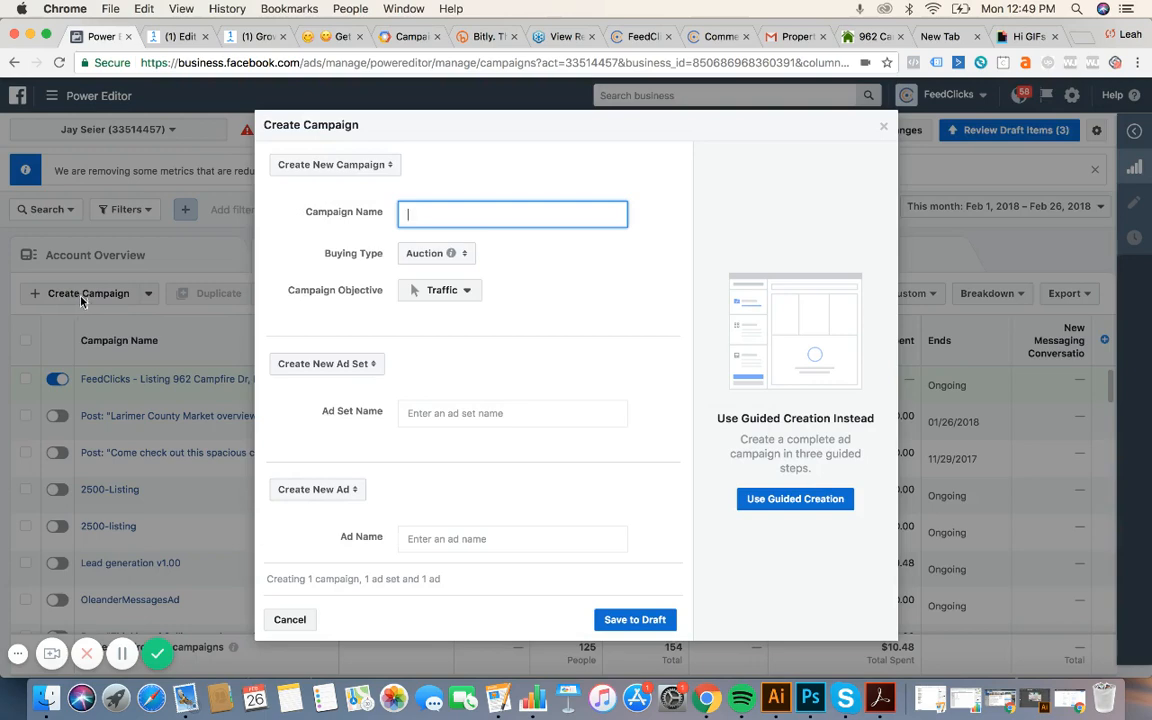
{"action": "left_click", "coordinate": [883, 126]}
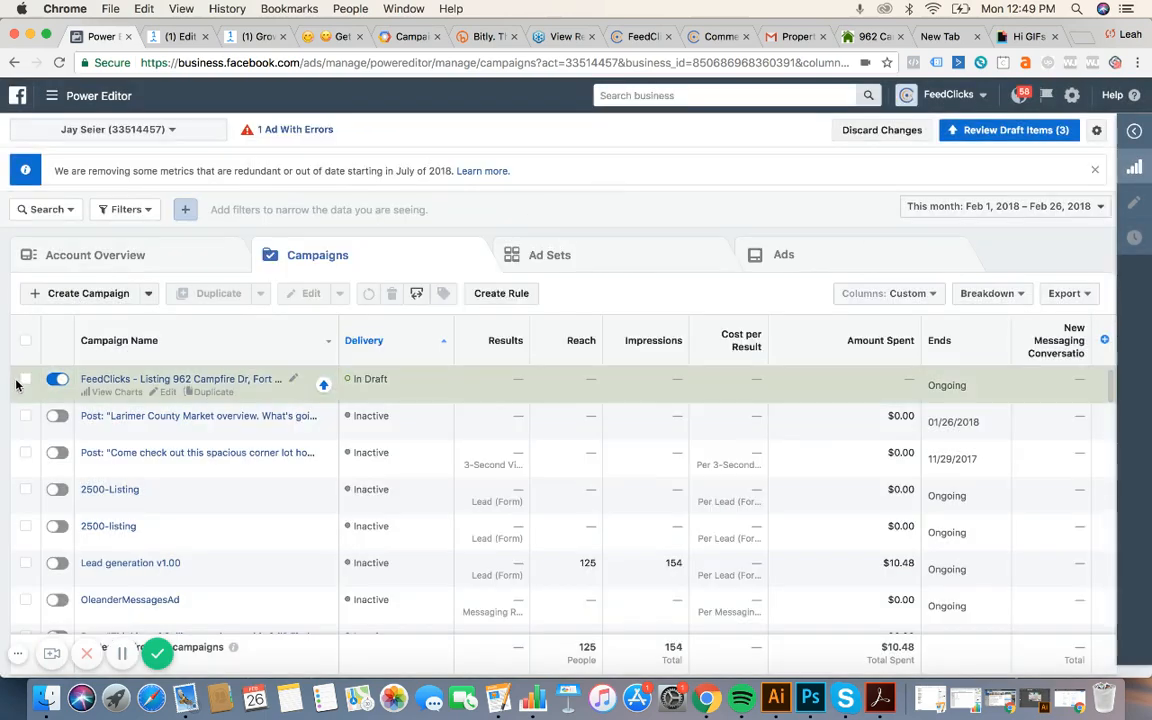
{"action": "left_click", "coordinate": [25, 379]}
{"action": "left_click", "coordinate": [305, 293]}
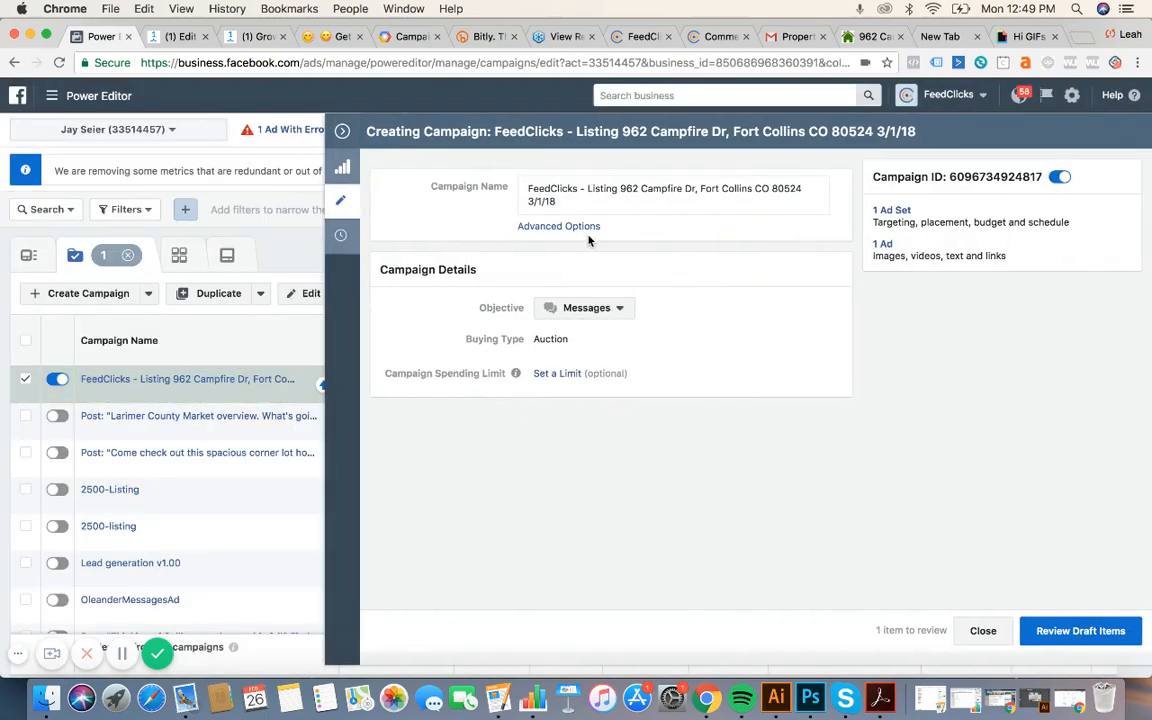
{"action": "left_click_drag", "start_coordinate": [598, 204], "coordinate": [470, 172]}
{"action": "key", "text": "ctrl+c"}
{"action": "left_click", "coordinate": [342, 132]}
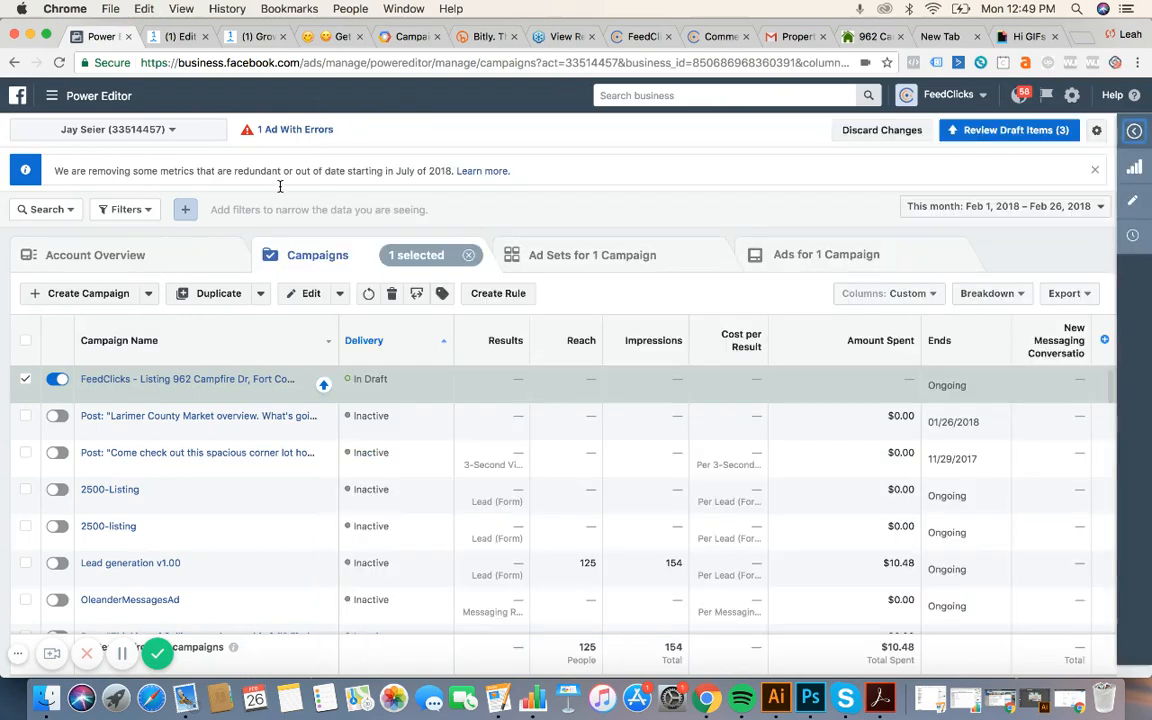
{"action": "left_click", "coordinate": [25, 342]}
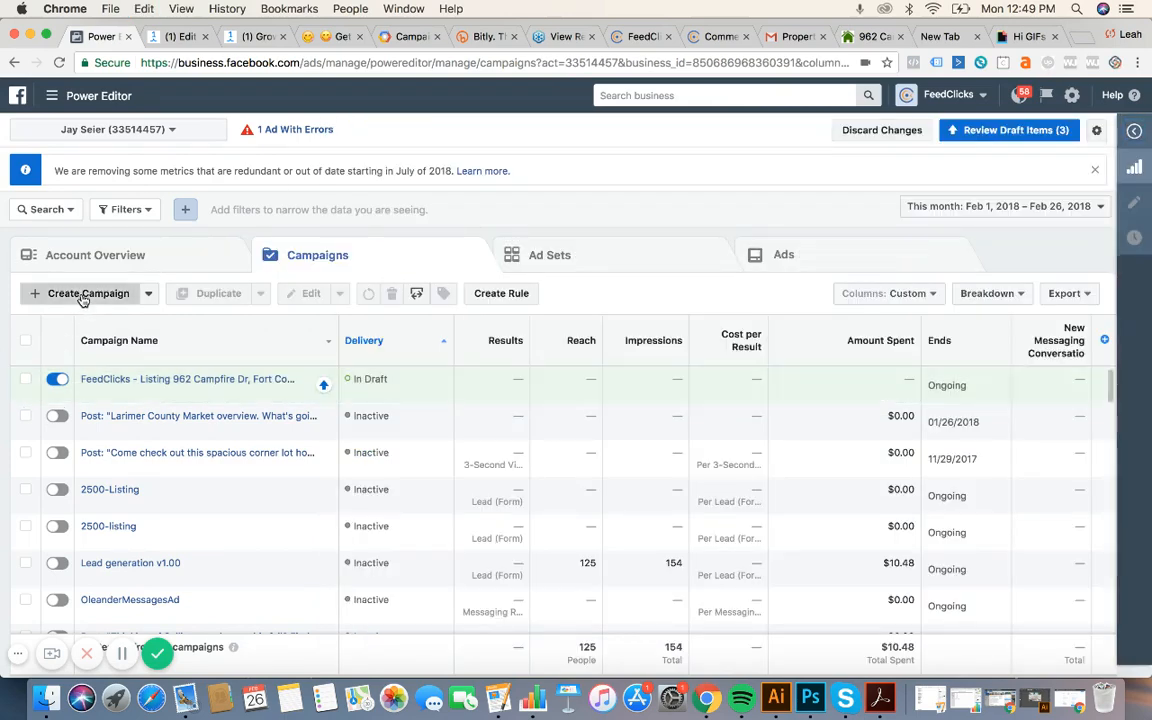
Create a new campaign with the copied listing name and the Messages objective.
{"action": "left_click", "coordinate": [83, 293]}
{"action": "key", "text": "ctrl+v"}
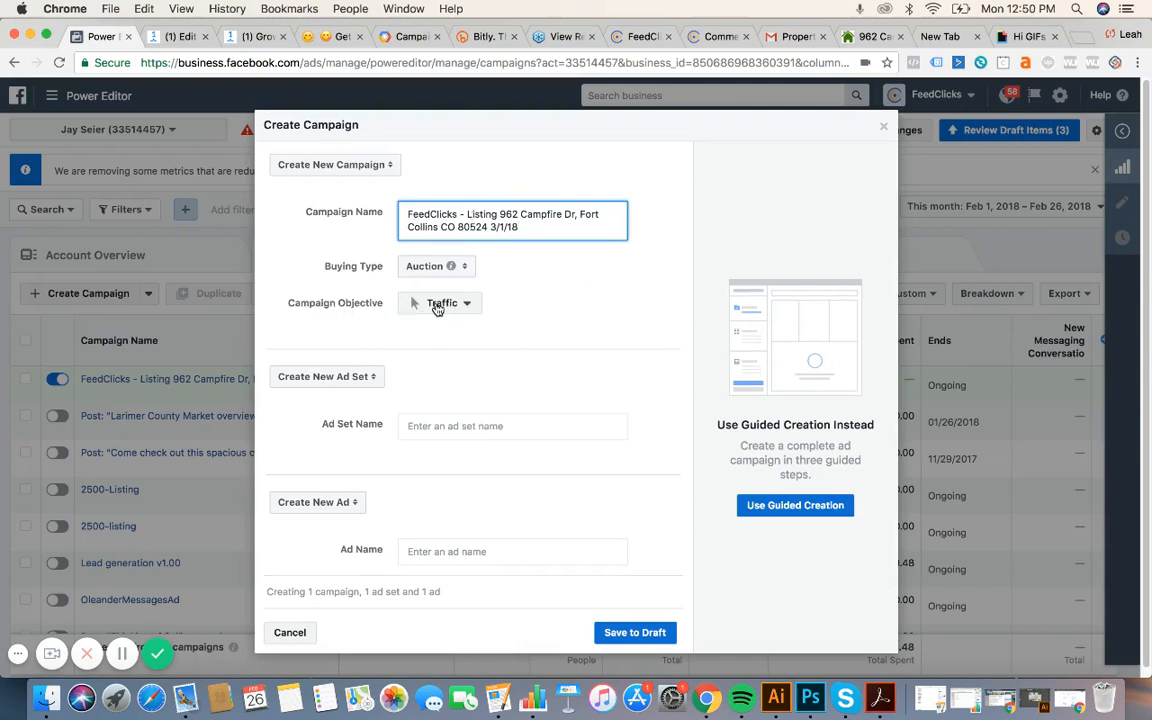
{"action": "left_click", "coordinate": [438, 309]}
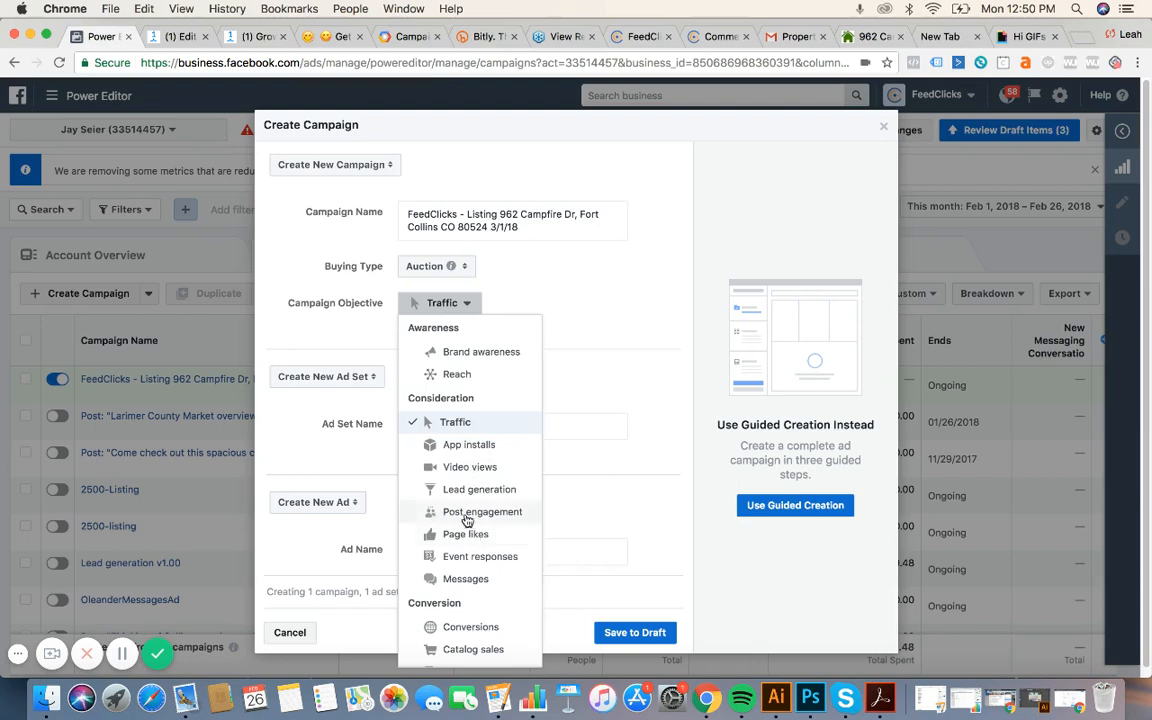
{"action": "left_click", "coordinate": [466, 579]}
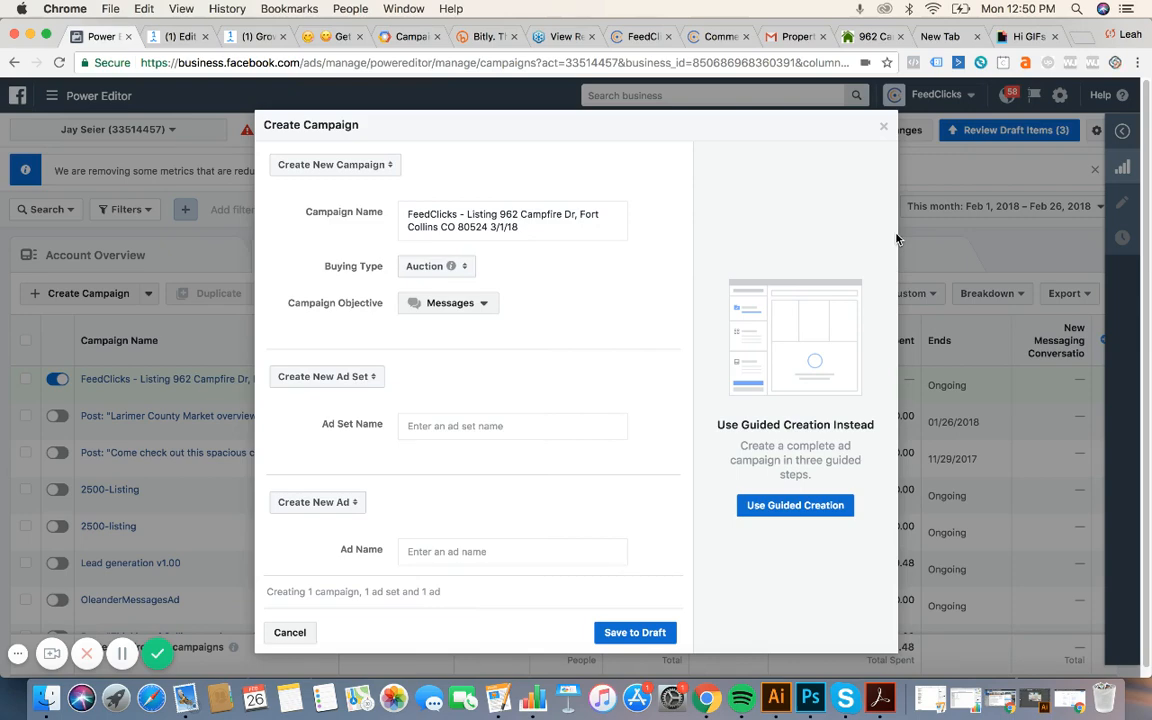
{"action": "left_click", "coordinate": [868, 36]}
{"action": "key", "text": "super+c"}
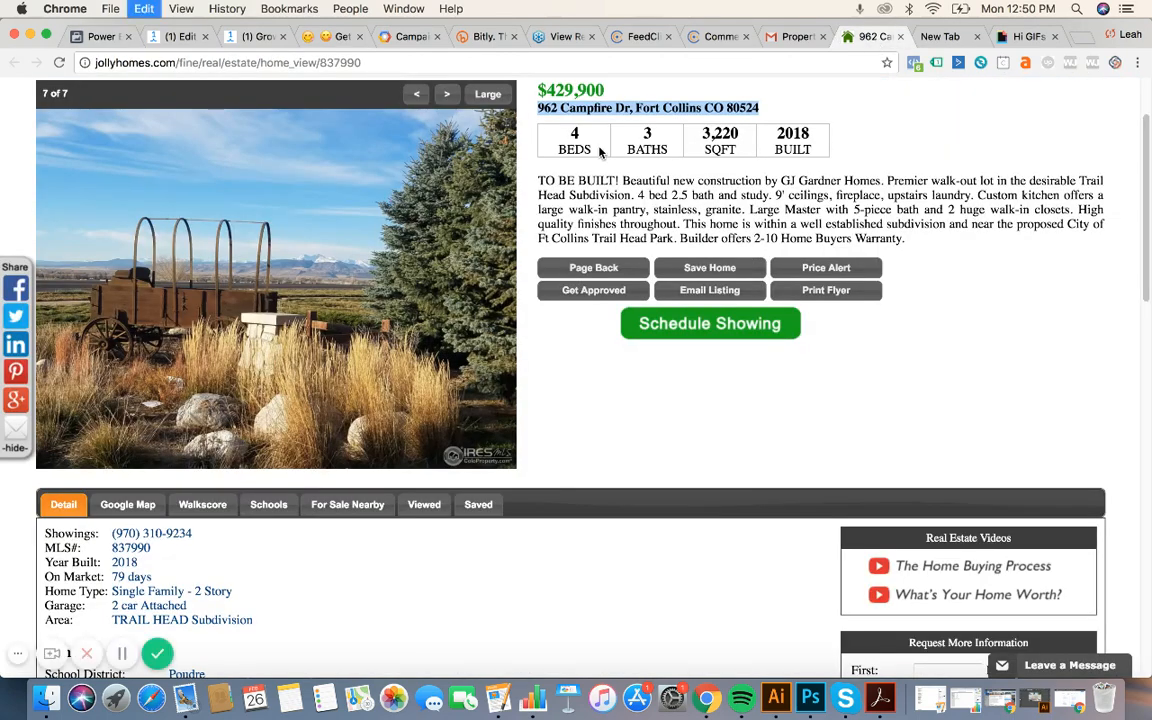
{"action": "left_click", "coordinate": [95, 36]}
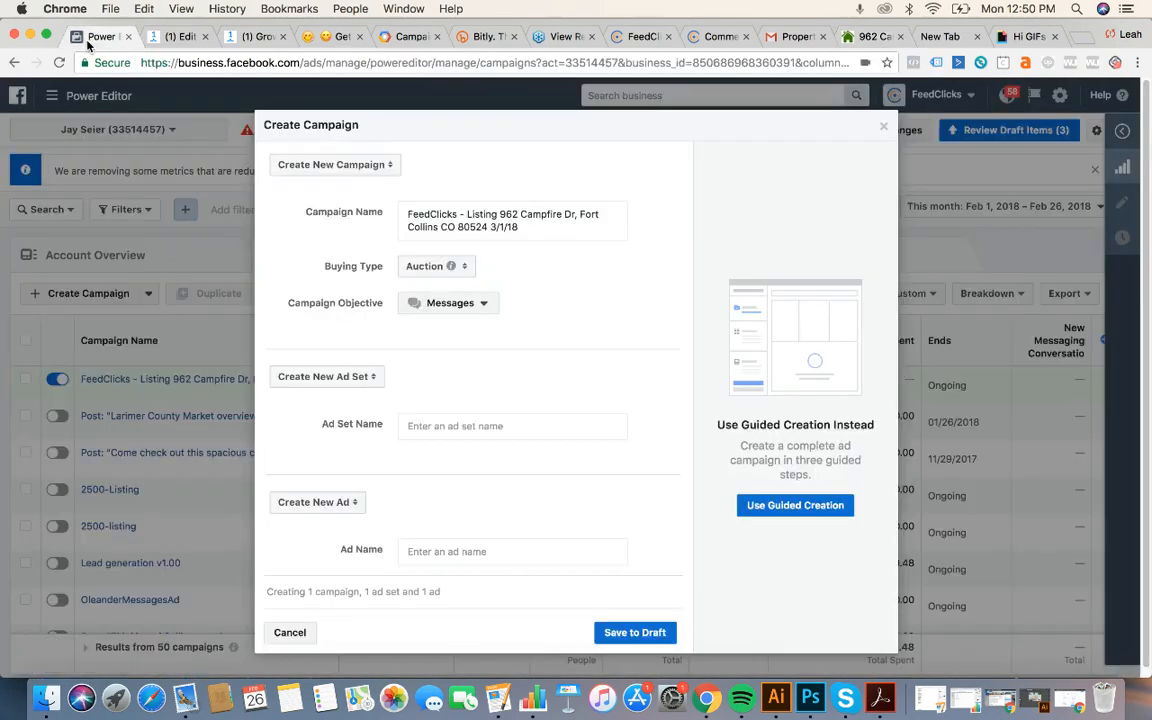
{"action": "left_click", "coordinate": [446, 438]}
{"action": "key", "text": "super+v"}
{"action": "left_click", "coordinate": [457, 567]}
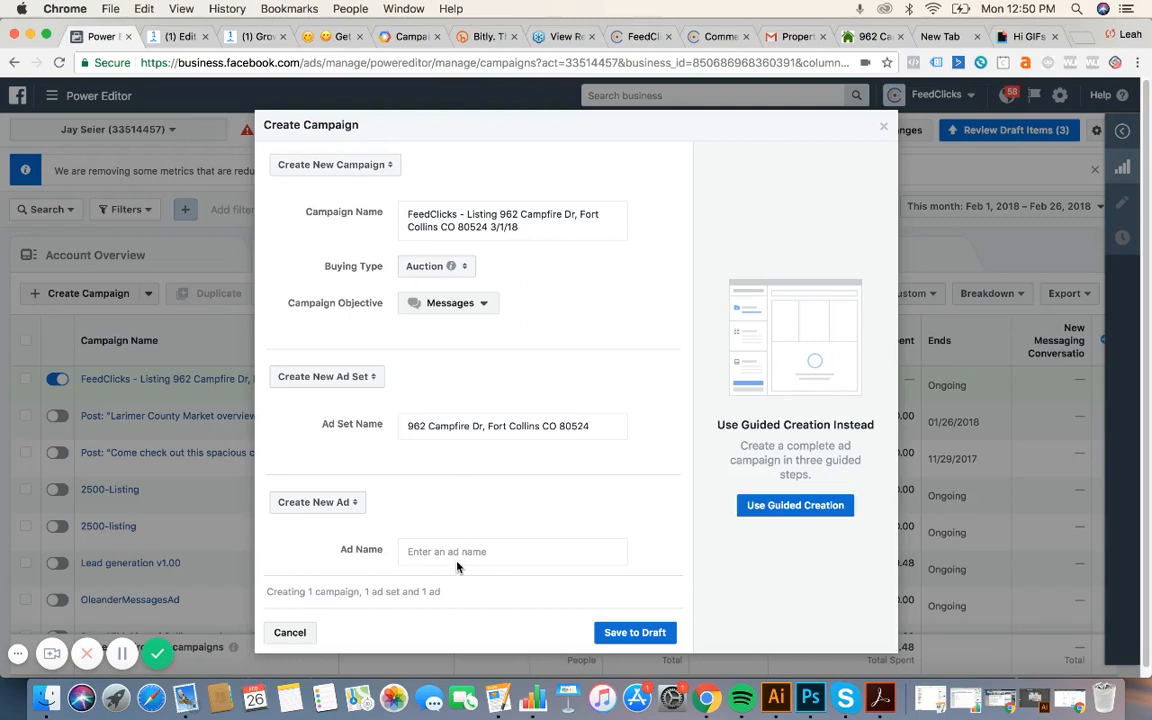
{"action": "left_click", "coordinate": [450, 550]}
{"action": "key", "text": "super+v"}
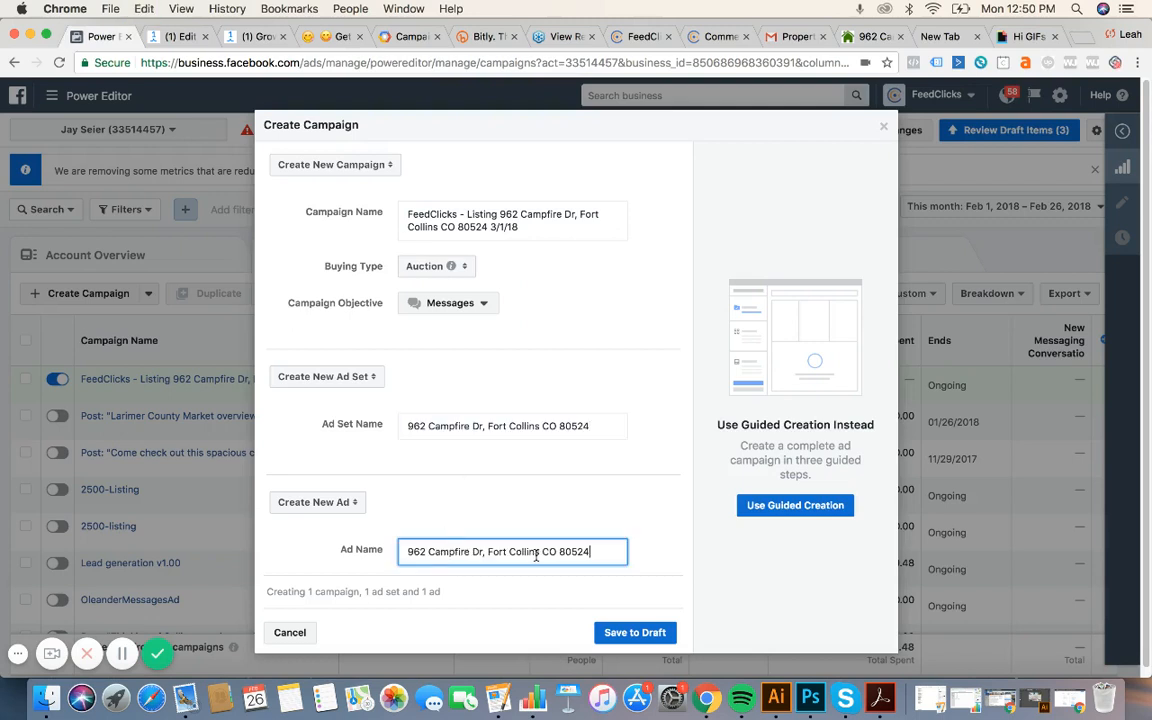
{"action": "left_click", "coordinate": [668, 634]}
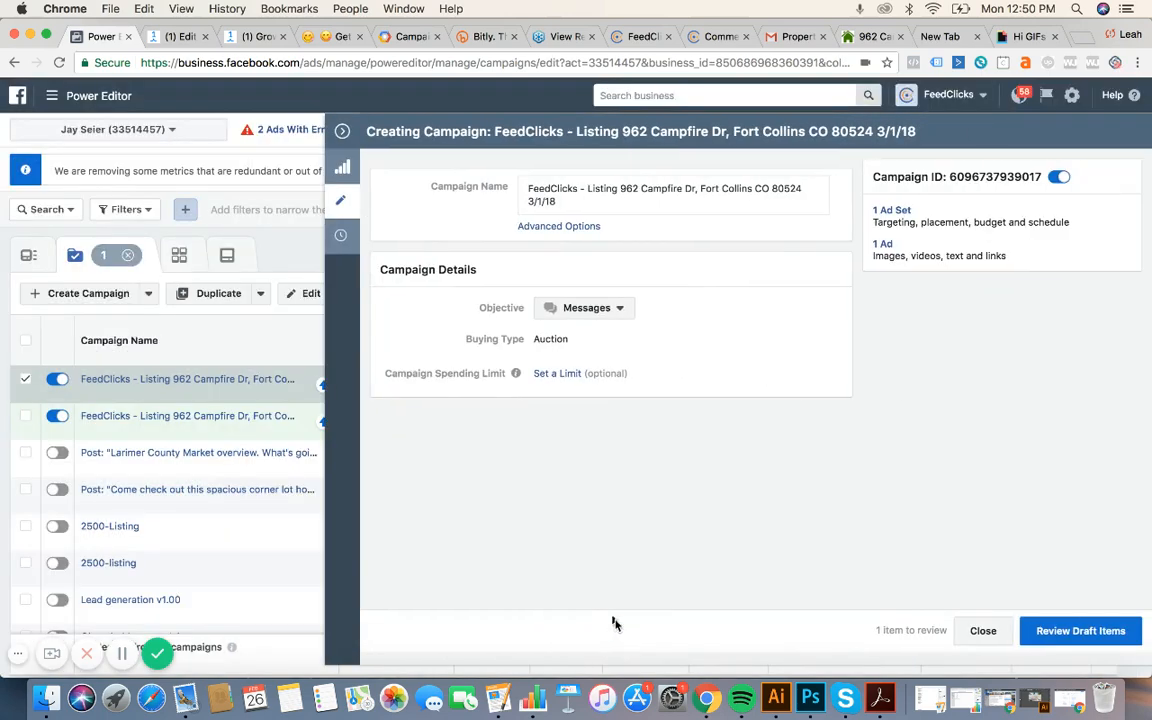
{"action": "left_click", "coordinate": [343, 135]}
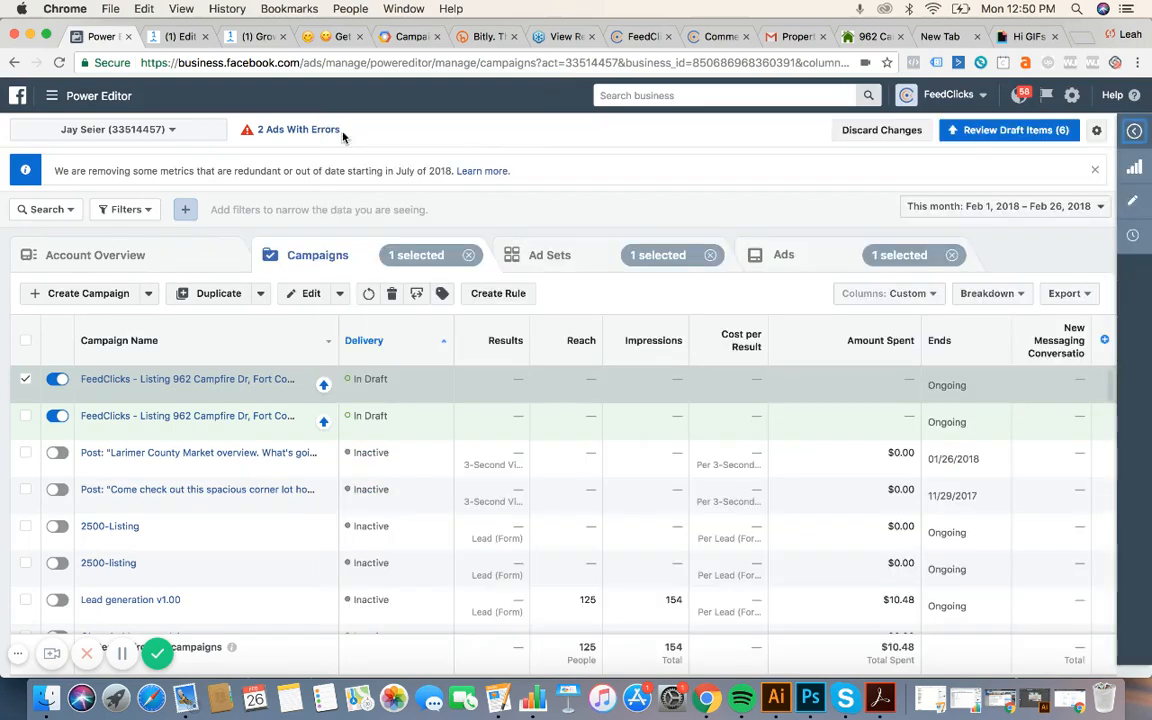
{"action": "left_click", "coordinate": [543, 257]}
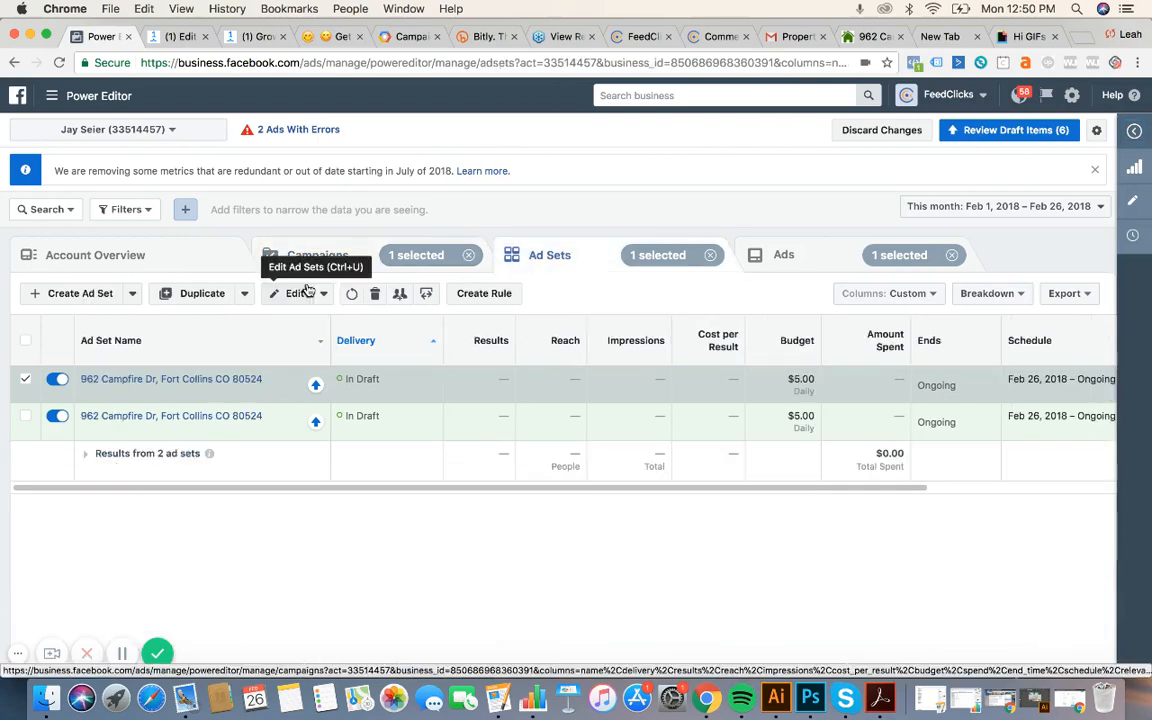
{"action": "left_click", "coordinate": [299, 293]}
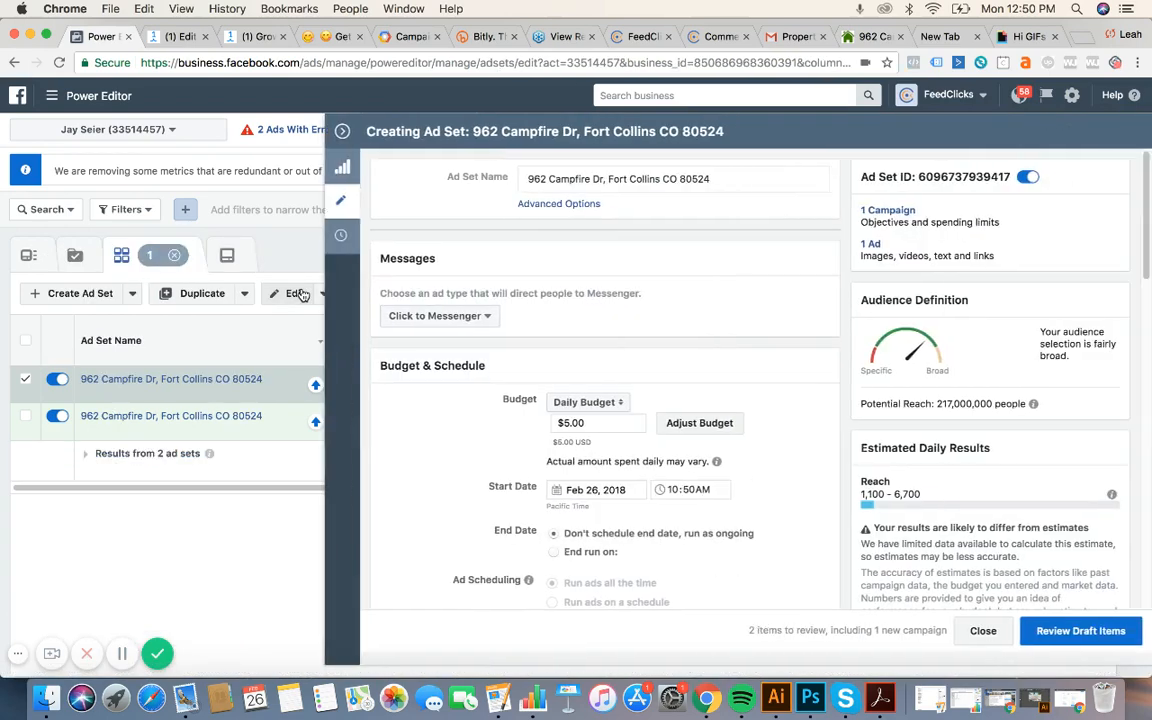
{"action": "scroll", "coordinate": [733, 390], "scroll_direction": "down", "scroll_amount": 3}
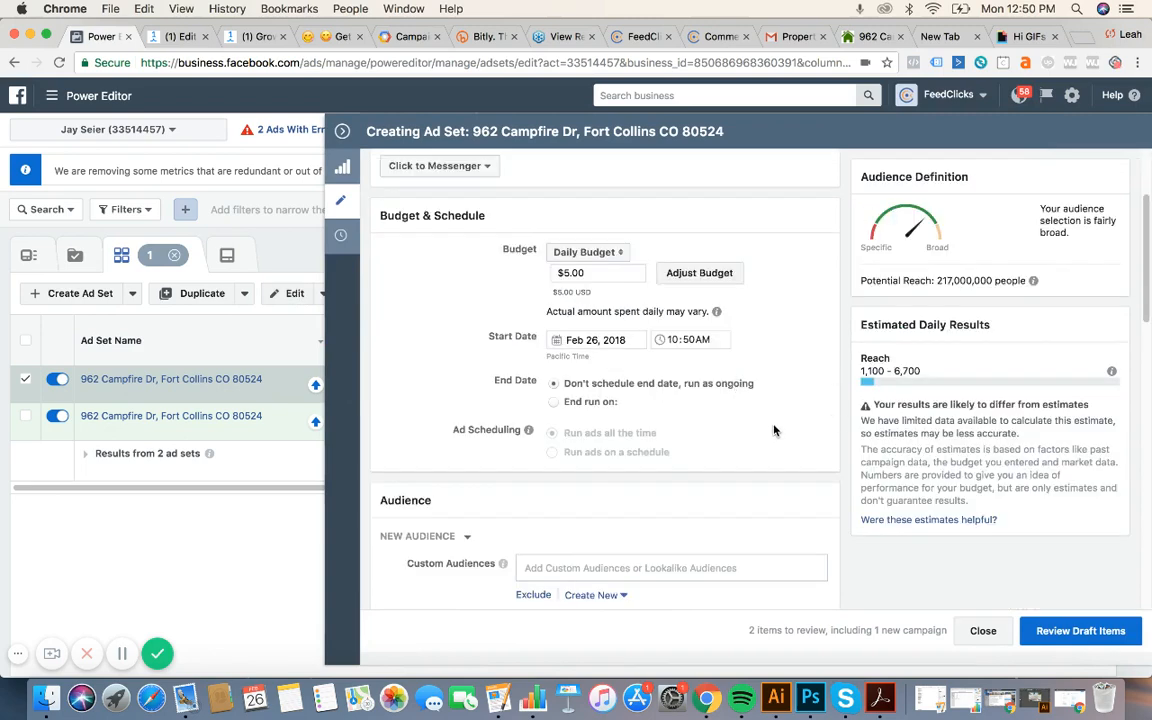
{"action": "scroll", "coordinate": [774, 430], "scroll_direction": "down", "scroll_amount": 2}
{"action": "scroll", "coordinate": [774, 430], "scroll_direction": "up", "scroll_amount": 1}
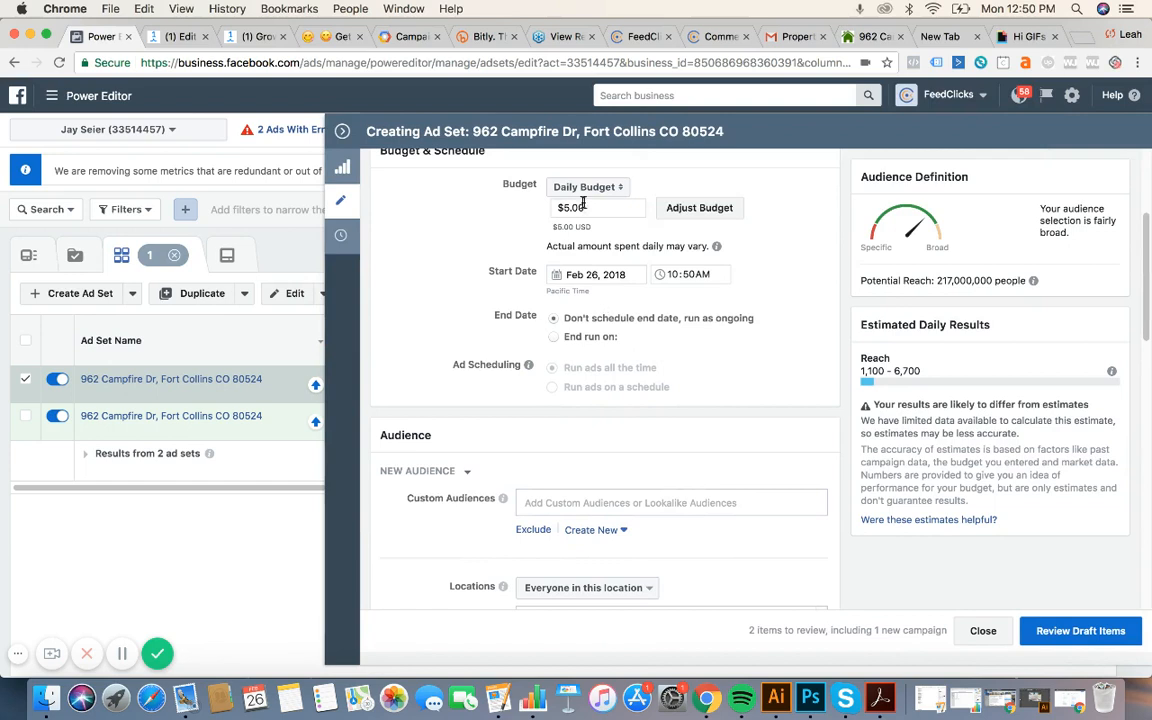
{"action": "left_click_drag", "start_coordinate": [586, 208], "coordinate": [563, 207]}
{"action": "type", "text": "10.00"}
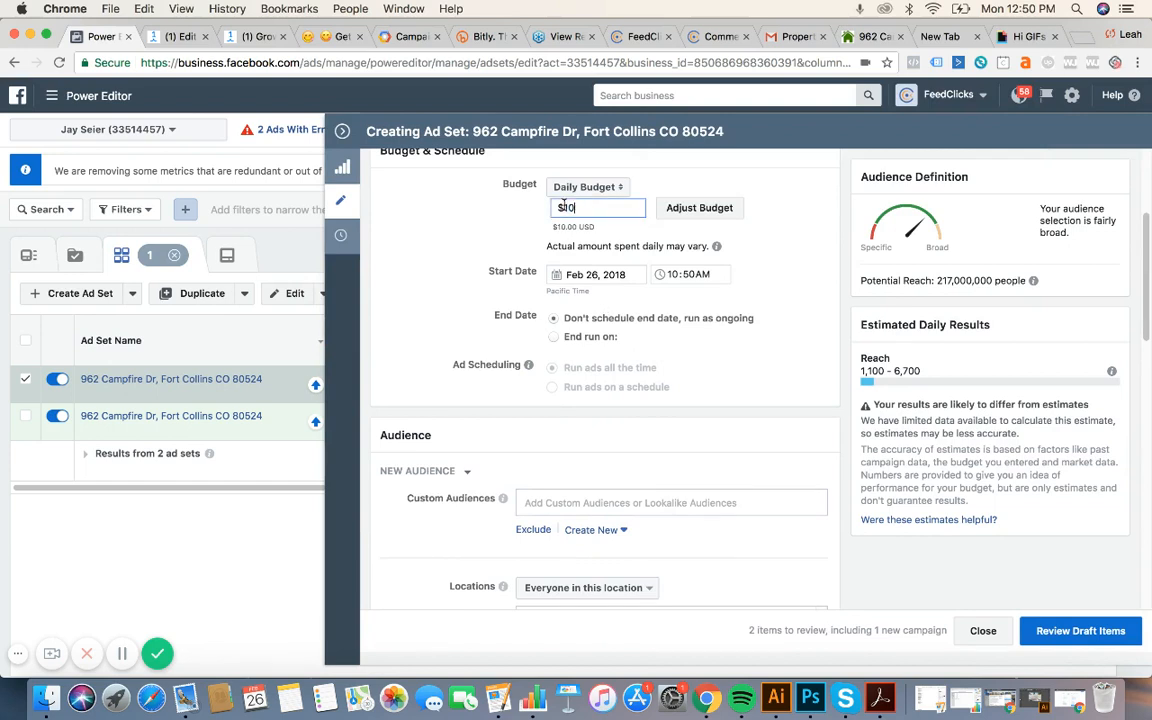
{"action": "left_click", "coordinate": [445, 246]}
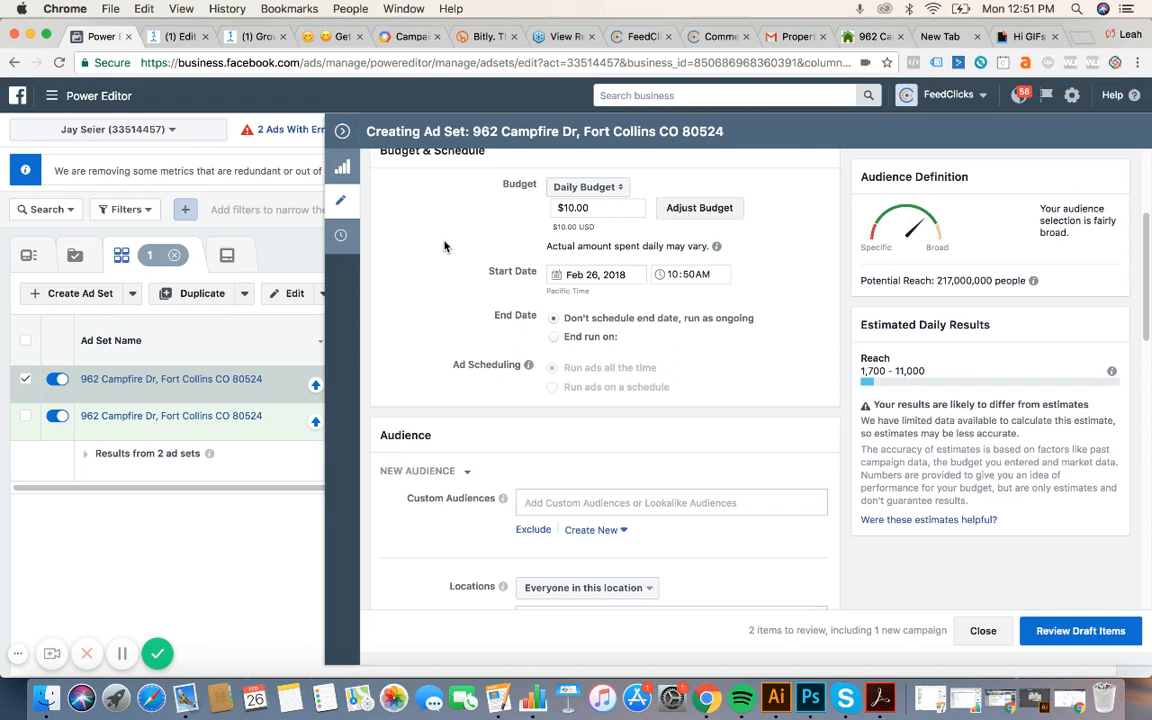
{"action": "scroll", "coordinate": [761, 470], "scroll_direction": "down", "scroll_amount": 5}
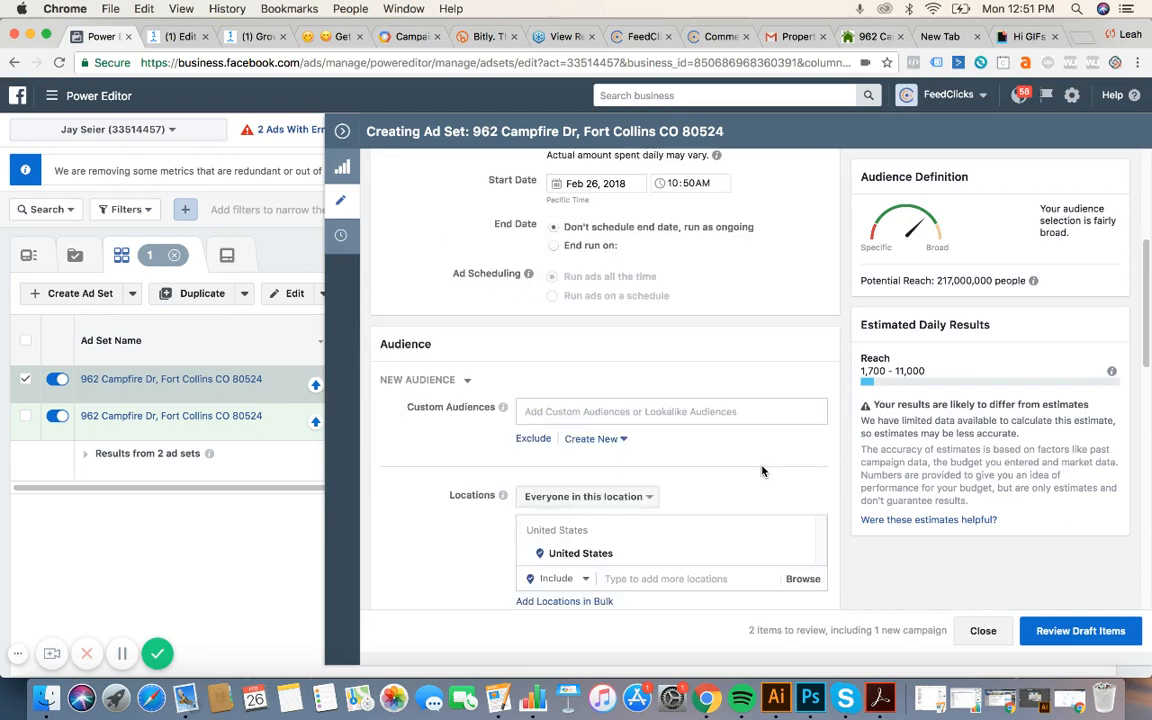
{"action": "scroll", "coordinate": [761, 470], "scroll_direction": "down", "scroll_amount": 1}
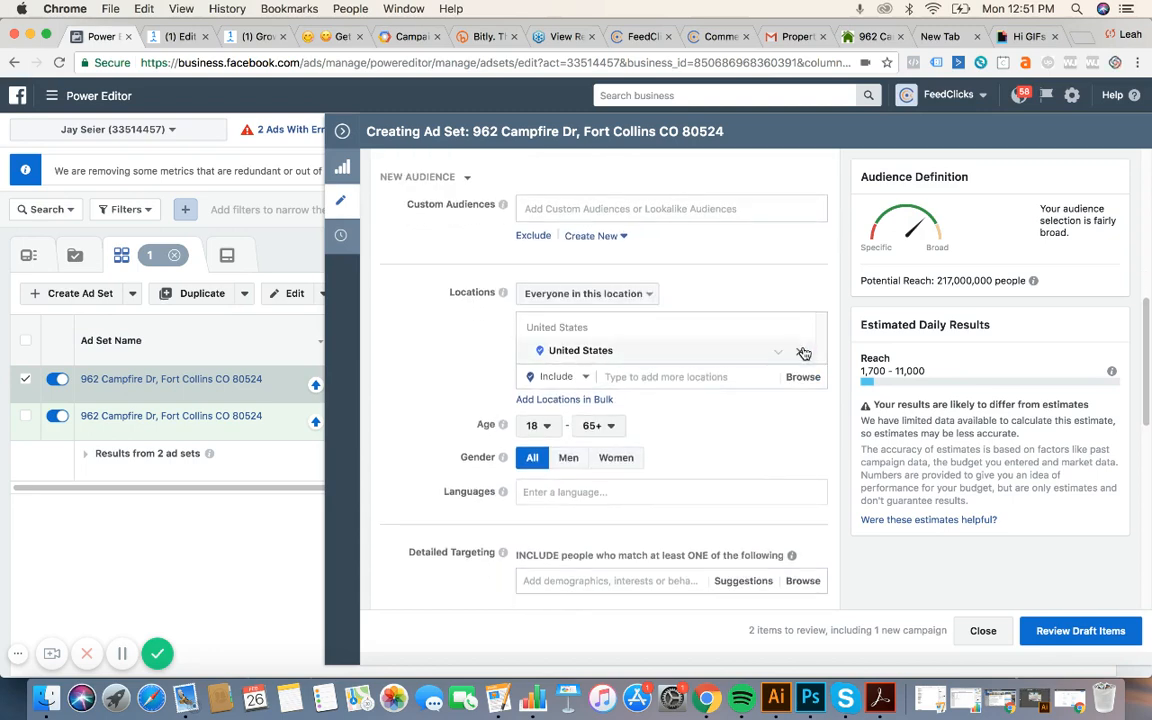
{"action": "left_click", "coordinate": [801, 356]}
{"action": "left_click", "coordinate": [670, 376]}
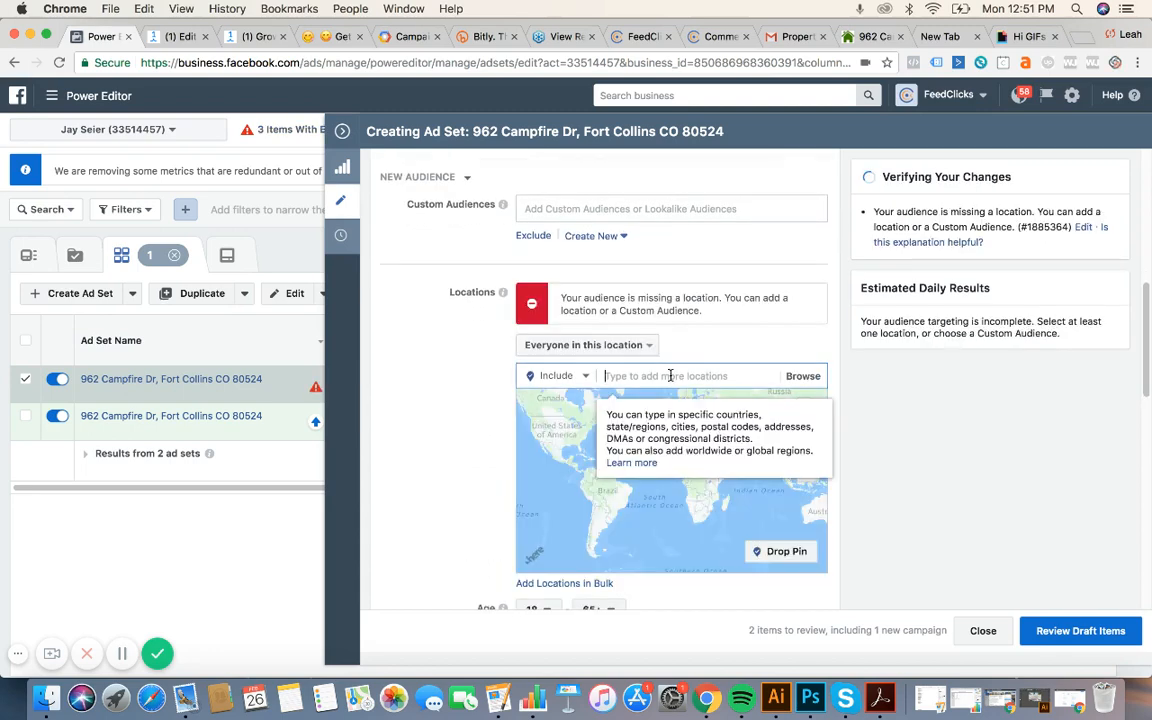
{"action": "key", "text": "super+v"}
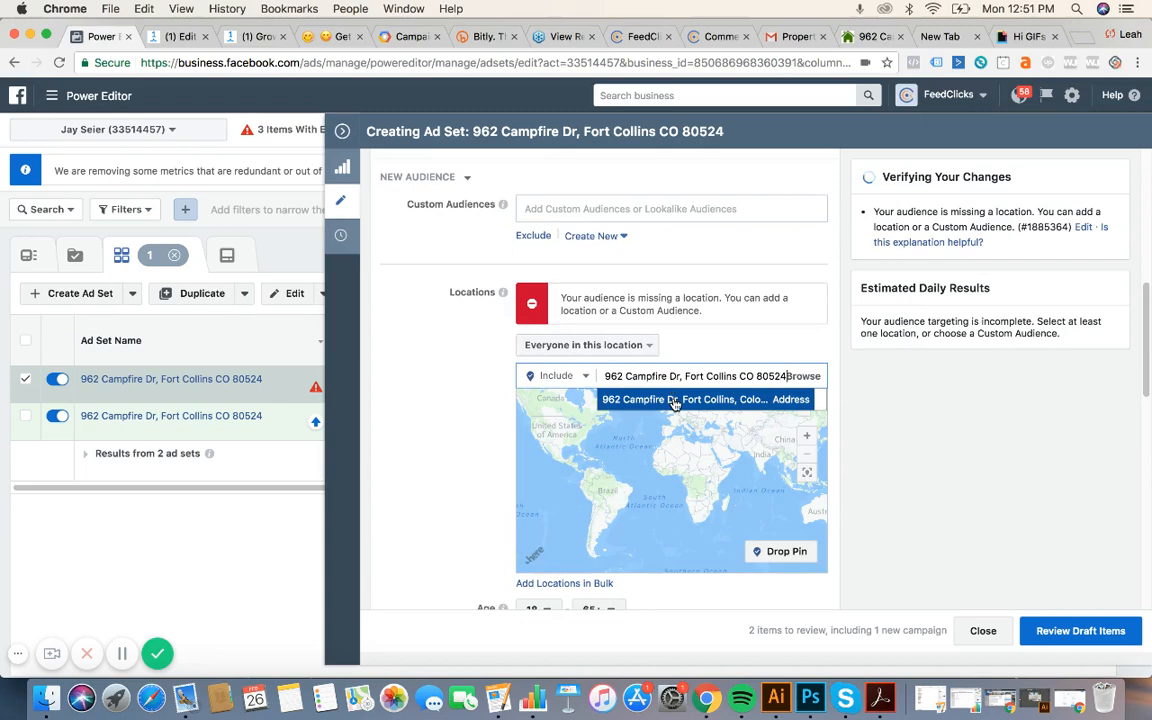
{"action": "left_click", "coordinate": [674, 399]}
Limit the location targeting to people who live in this location.
{"action": "scroll", "coordinate": [437, 388], "scroll_direction": "down", "scroll_amount": 3}
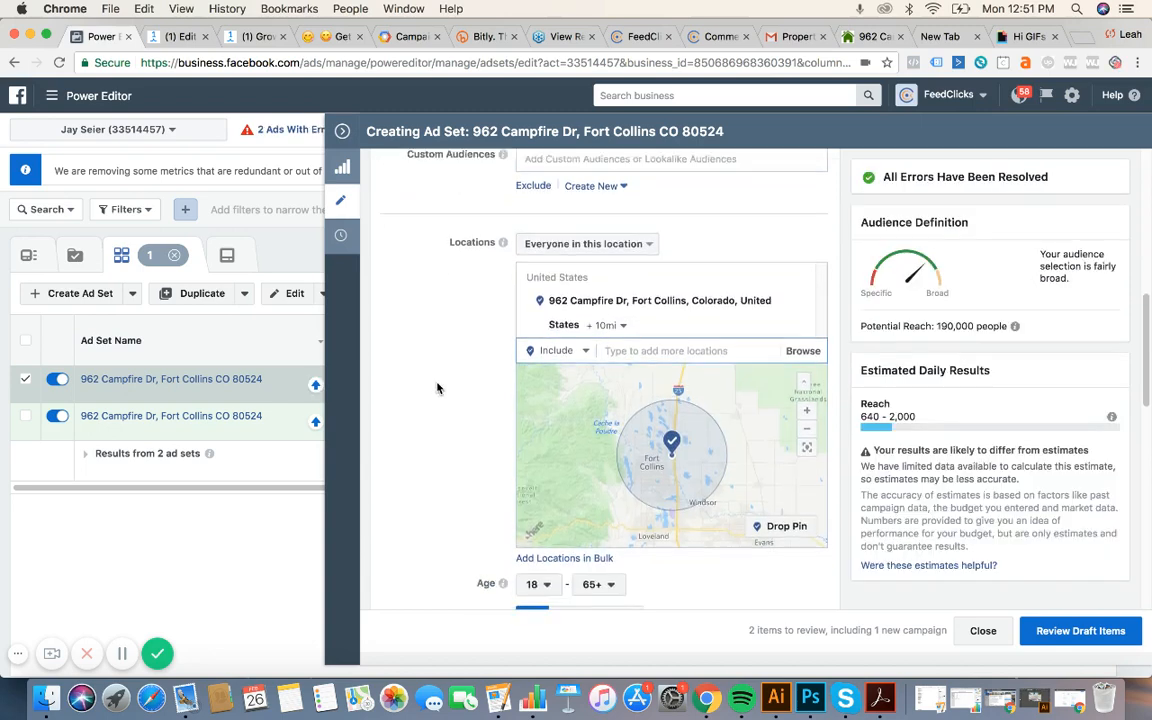
{"action": "scroll", "coordinate": [437, 388], "scroll_direction": "down", "scroll_amount": 1}
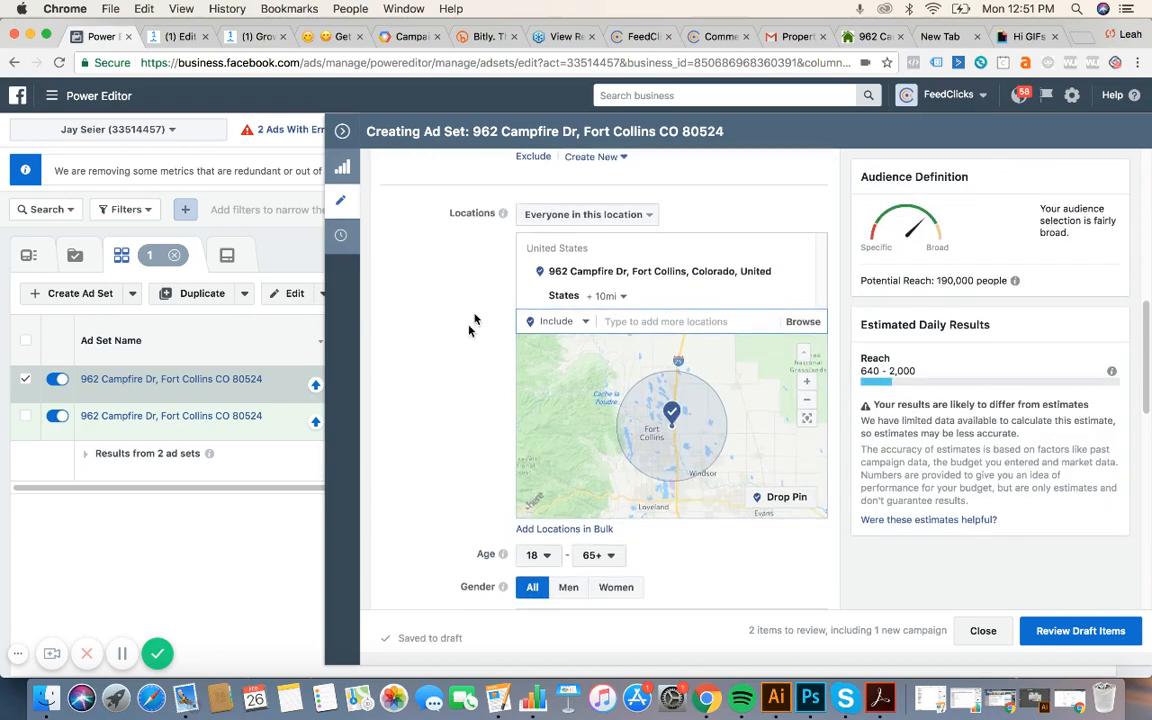
{"action": "left_click", "coordinate": [564, 210]}
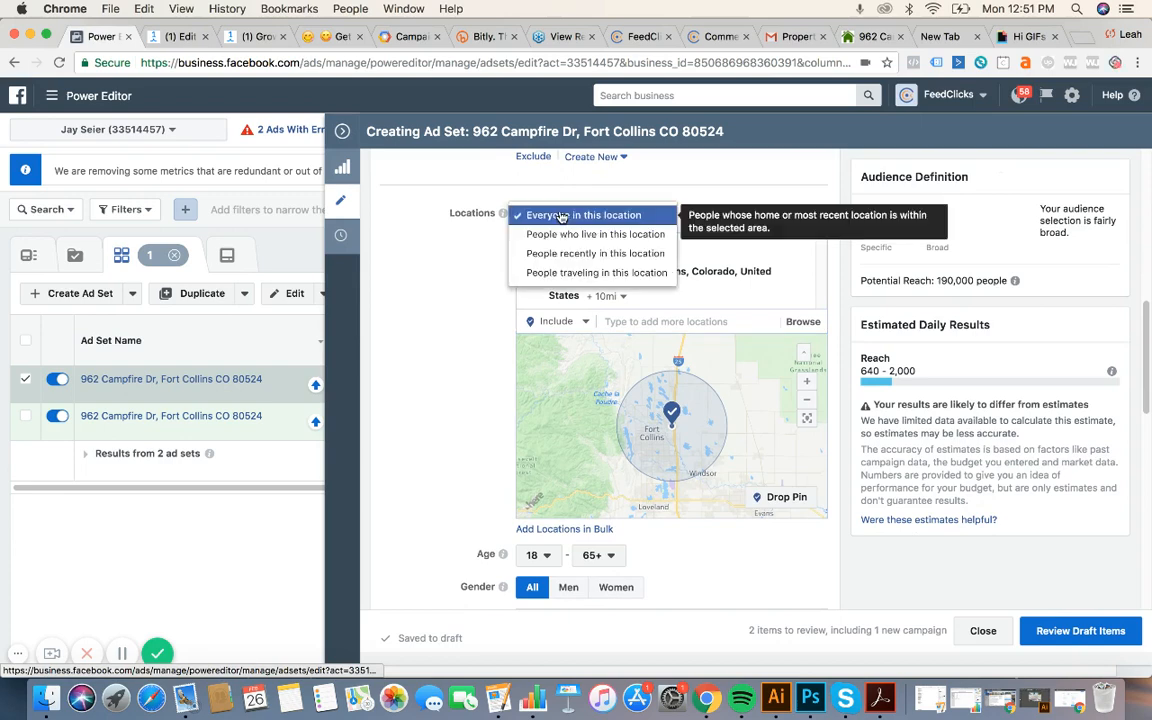
{"action": "left_click", "coordinate": [558, 238]}
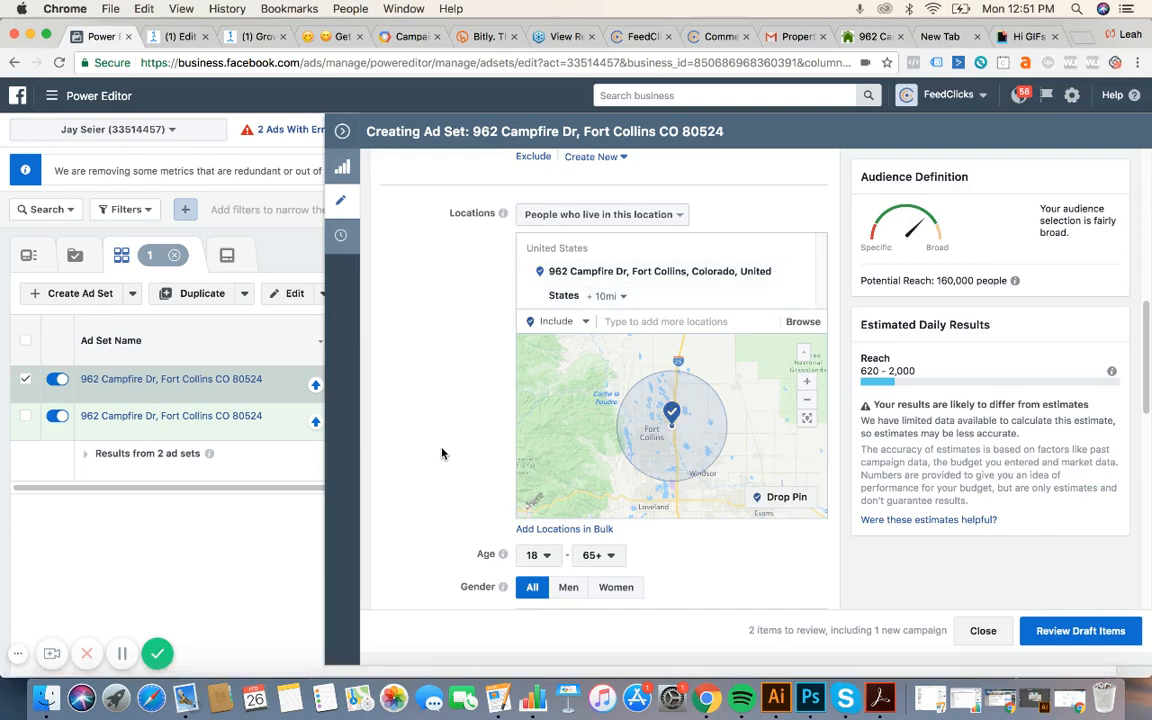
Set the ad set's minimum age to 26.
{"action": "scroll", "coordinate": [441, 453], "scroll_direction": "down", "scroll_amount": 3}
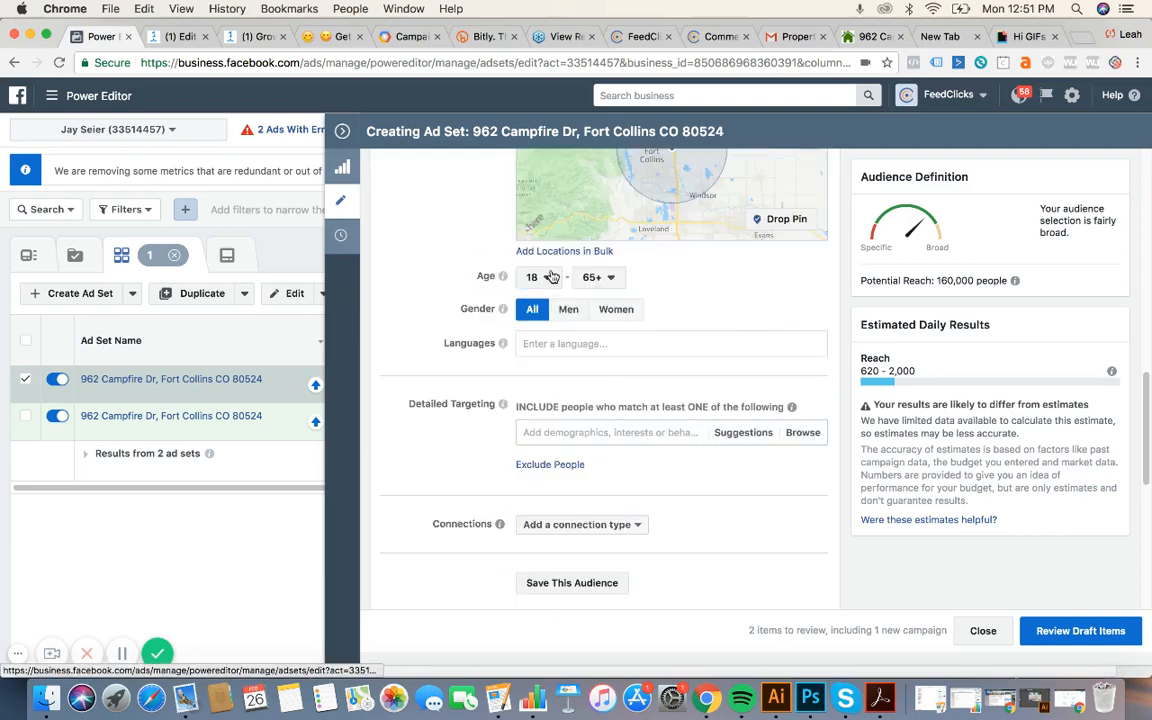
{"action": "left_click", "coordinate": [551, 277]}
{"action": "scroll", "coordinate": [546, 441], "scroll_direction": "down", "scroll_amount": 3}
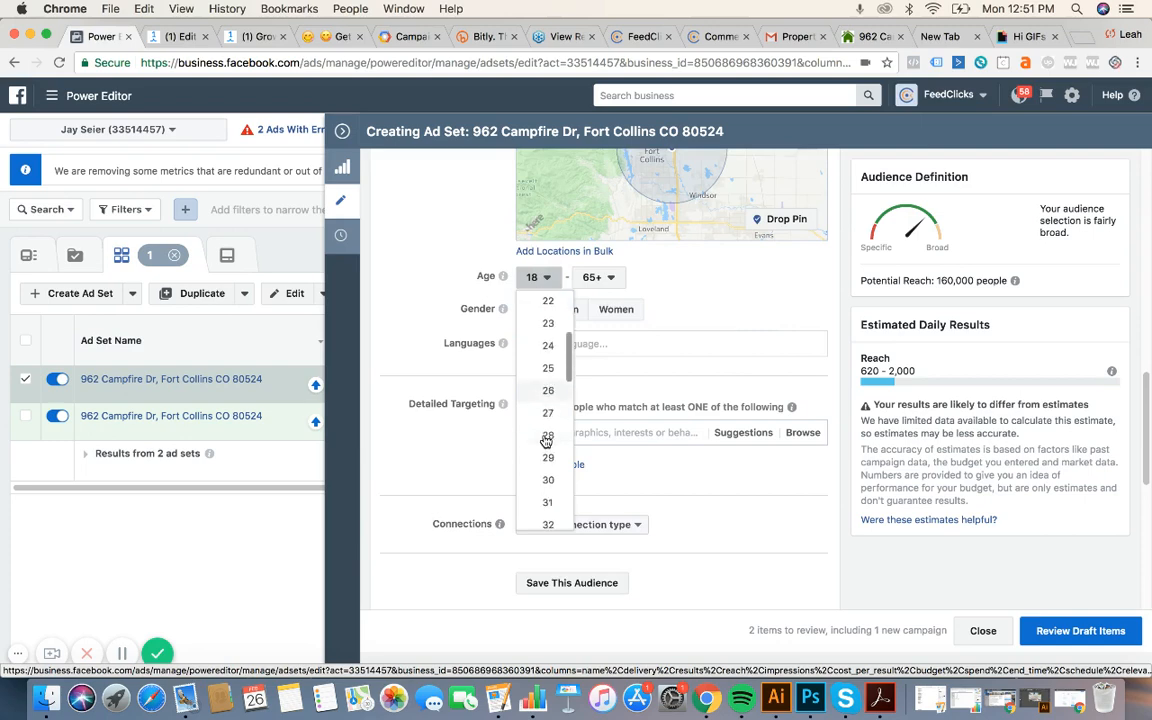
{"action": "left_click", "coordinate": [546, 391]}
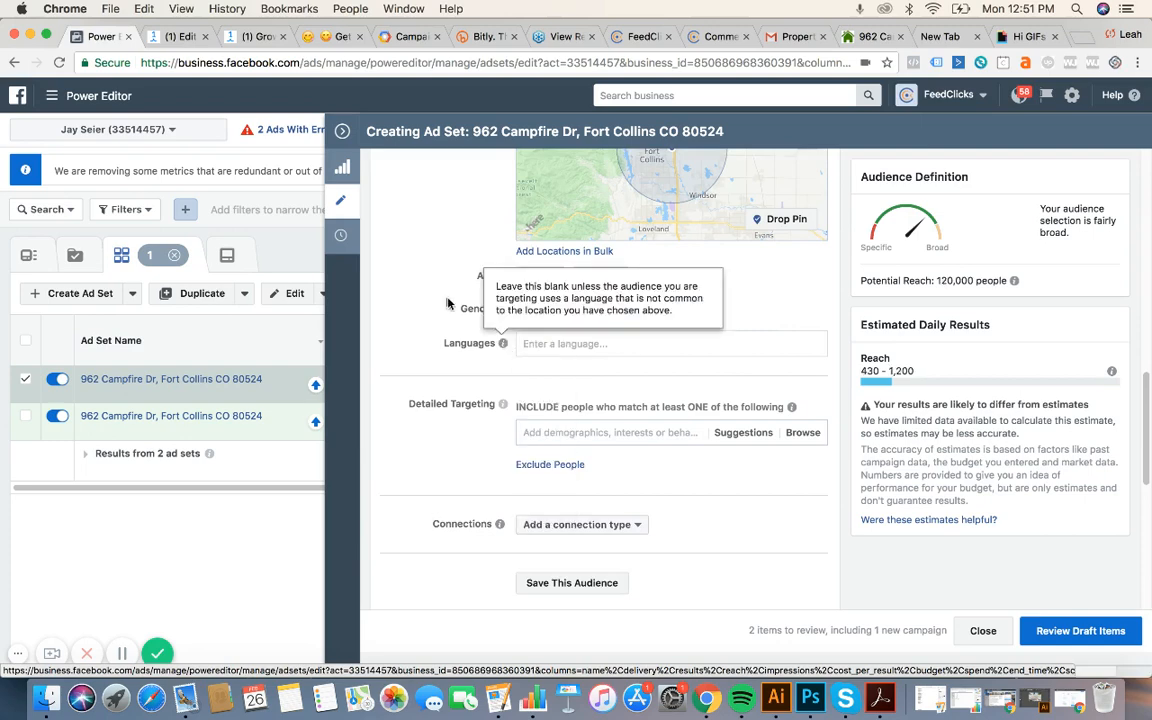
Add 'Likely to move' to detailed targeting, check the reach, then remove it.
{"action": "scroll", "coordinate": [410, 327], "scroll_direction": "down", "scroll_amount": 1}
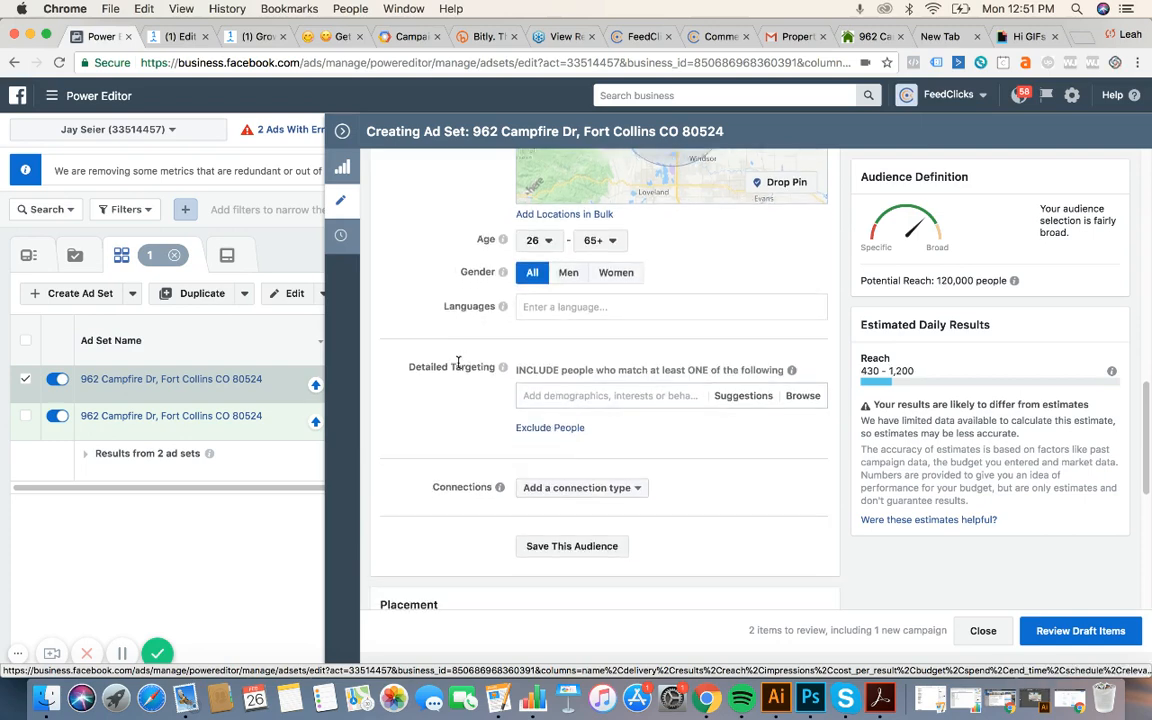
{"action": "scroll", "coordinate": [404, 324], "scroll_direction": "down", "scroll_amount": 1}
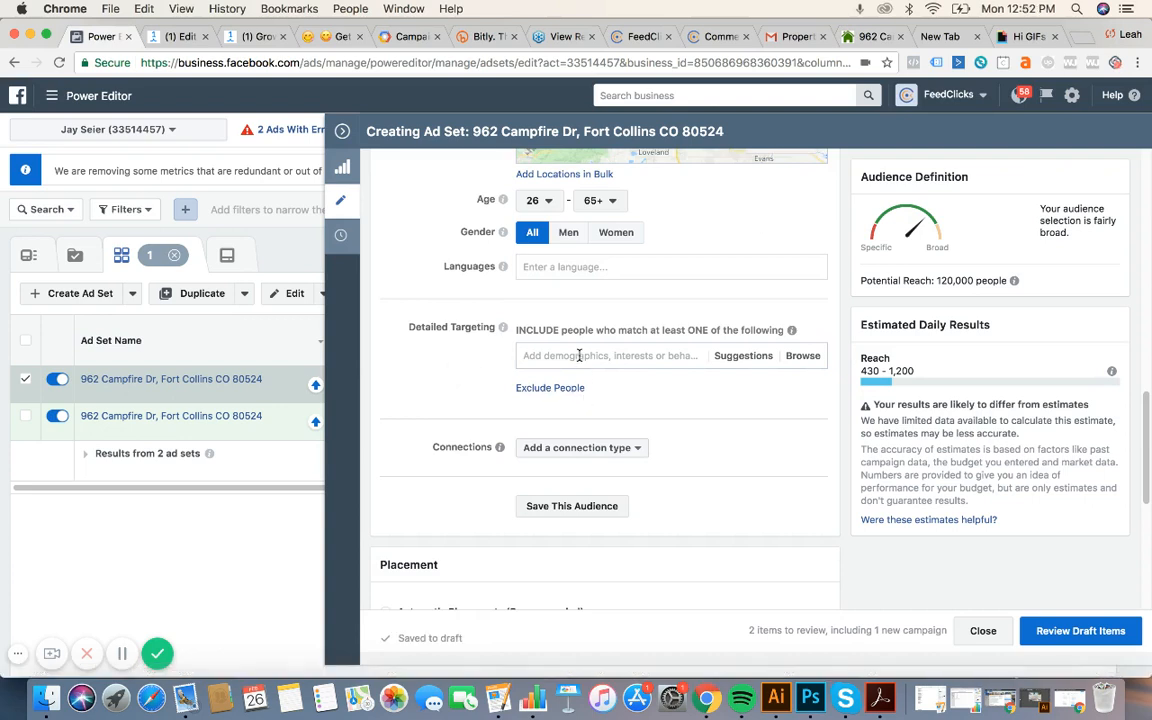
{"action": "left_click", "coordinate": [579, 356]}
{"action": "type", "text": "likely to move"}
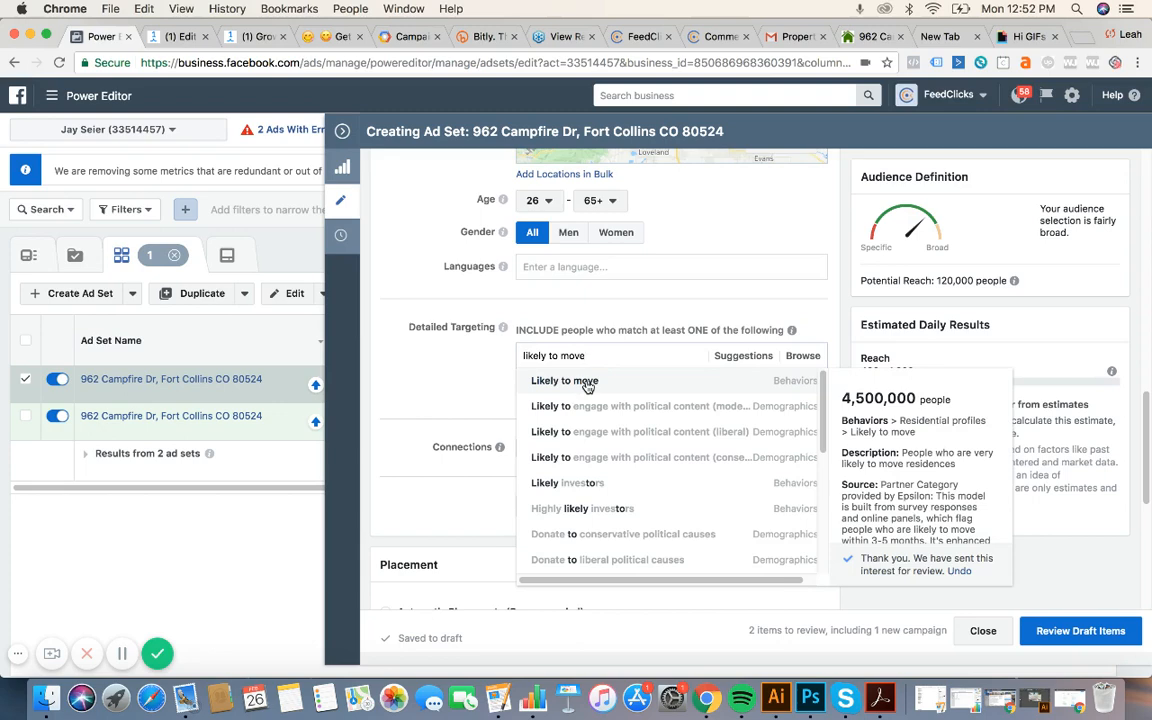
{"action": "left_click", "coordinate": [587, 387]}
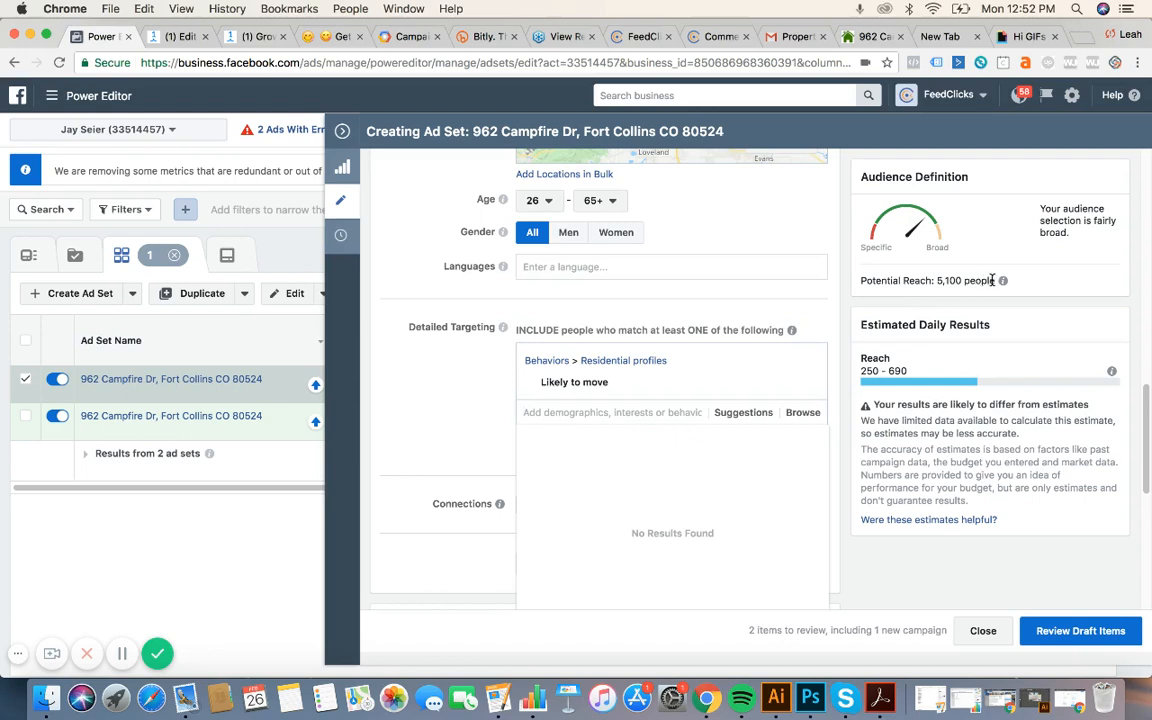
{"action": "left_click_drag", "start_coordinate": [994, 280], "coordinate": [936, 280]}
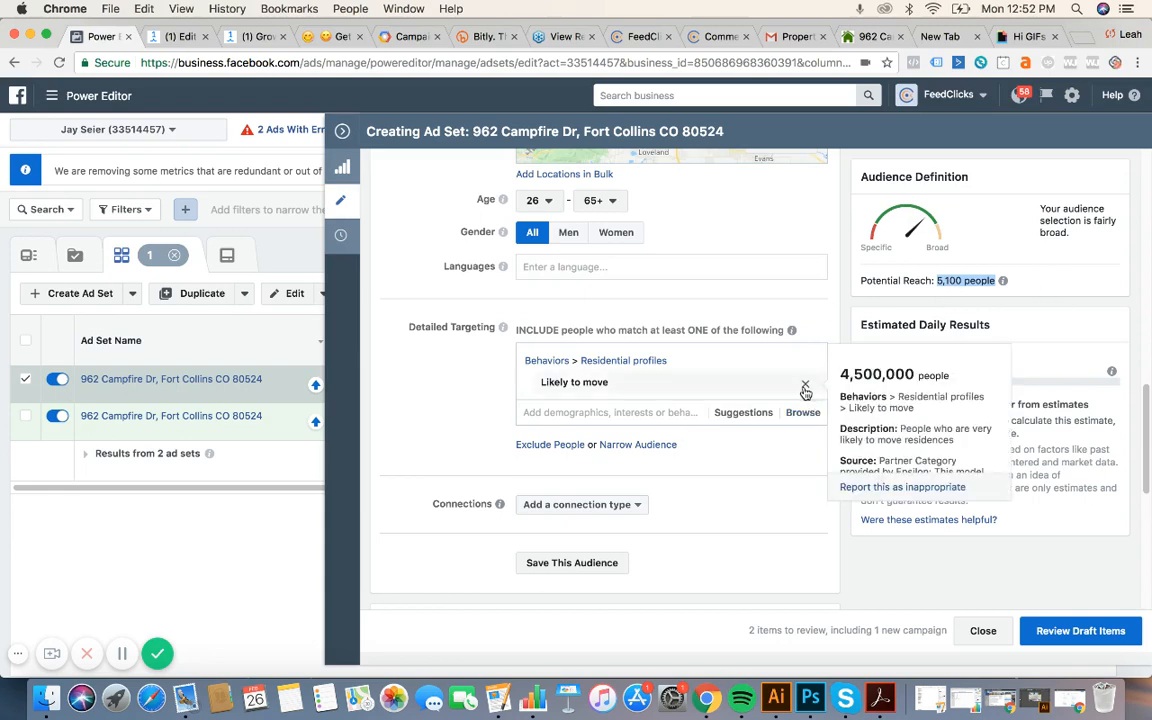
{"action": "left_click", "coordinate": [805, 388]}
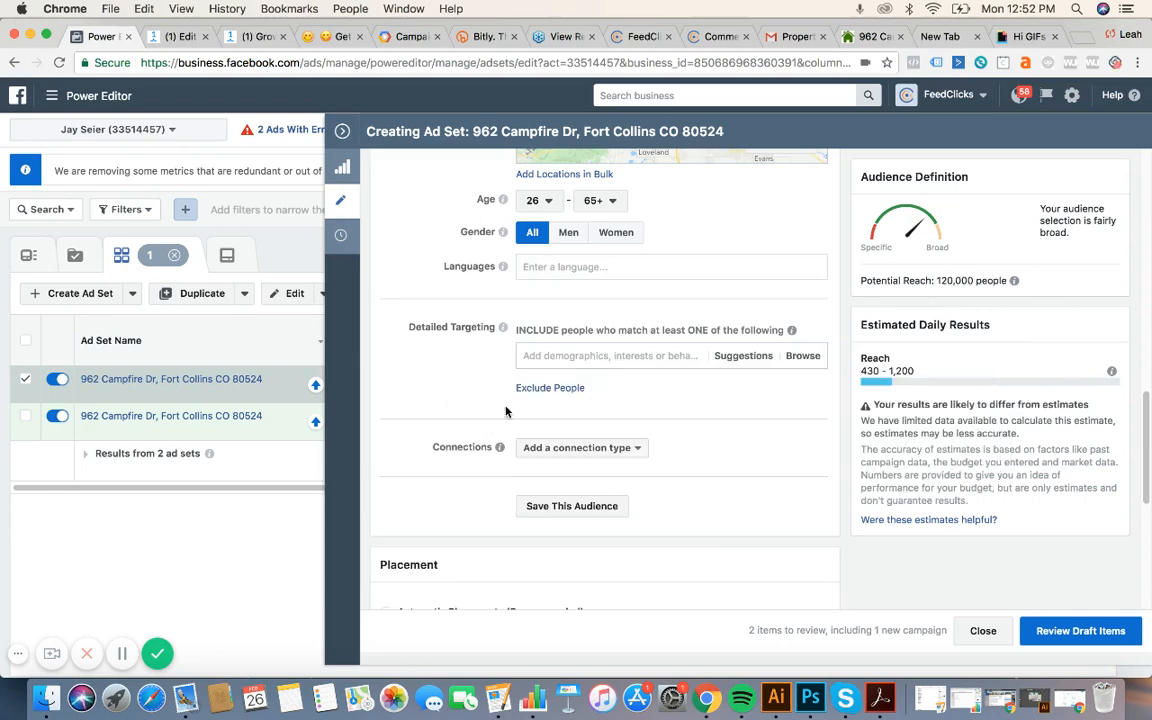
Exclude people in the Real Estate industry behavior, cutting potential reach to 110,000.
{"action": "left_click", "coordinate": [549, 388]}
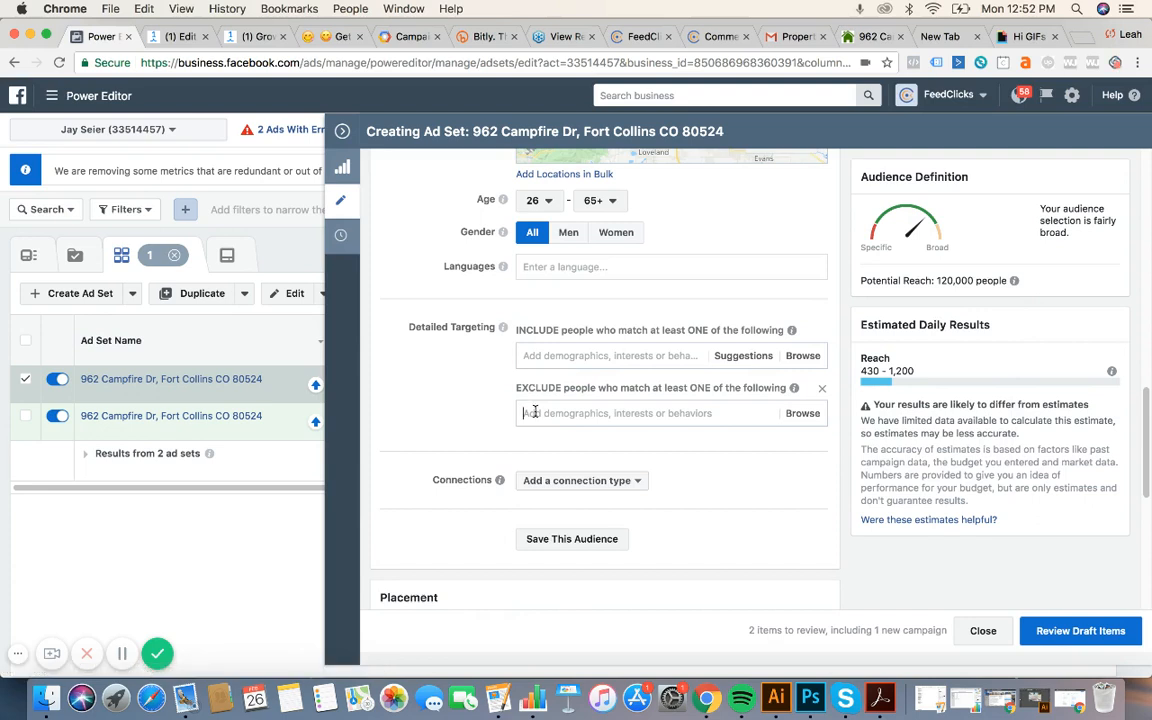
{"action": "type", "text": "real estate"}
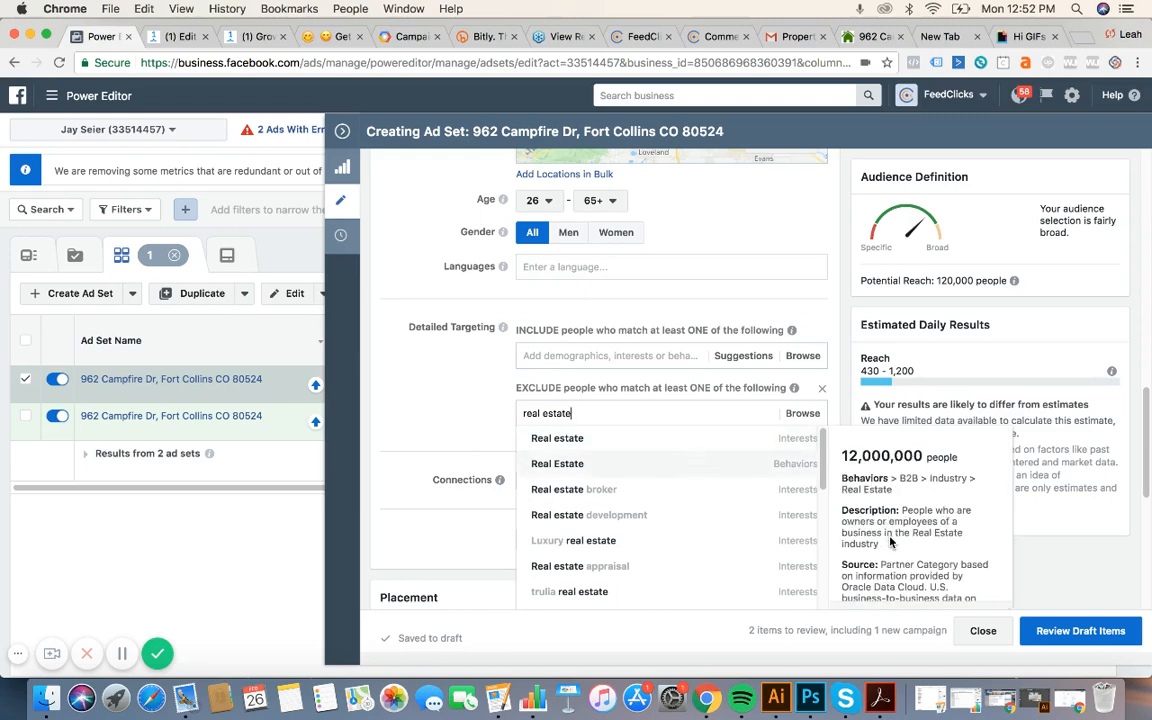
{"action": "left_click", "coordinate": [799, 472]}
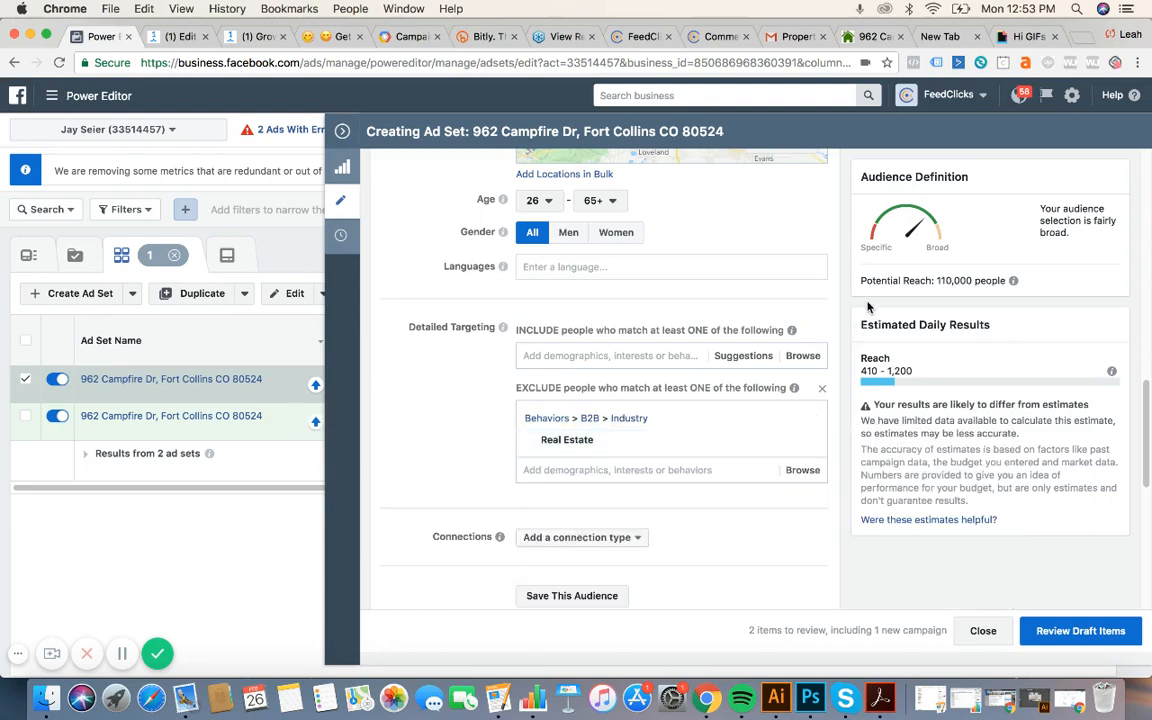
{"action": "left_click_drag", "start_coordinate": [920, 281], "coordinate": [1004, 283]}
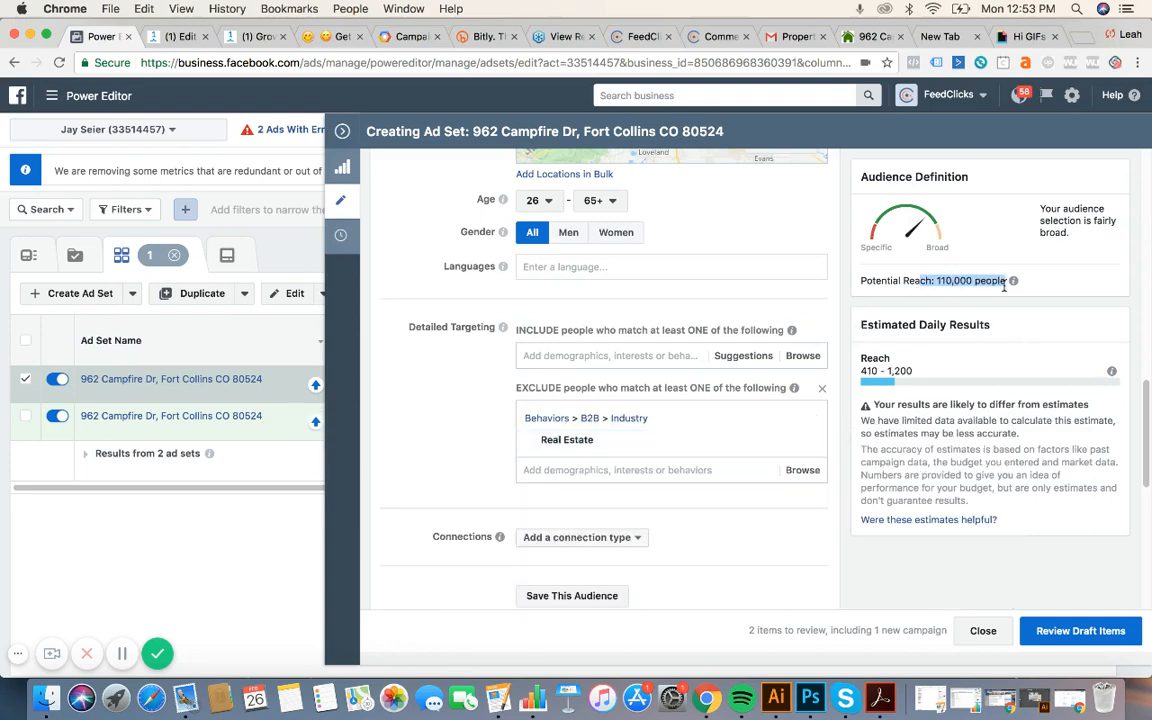
Switch to manual placements and drop Instagram from the ad set's platforms.
{"action": "left_click", "coordinate": [442, 414]}
{"action": "scroll", "coordinate": [444, 430], "scroll_direction": "down", "scroll_amount": 3}
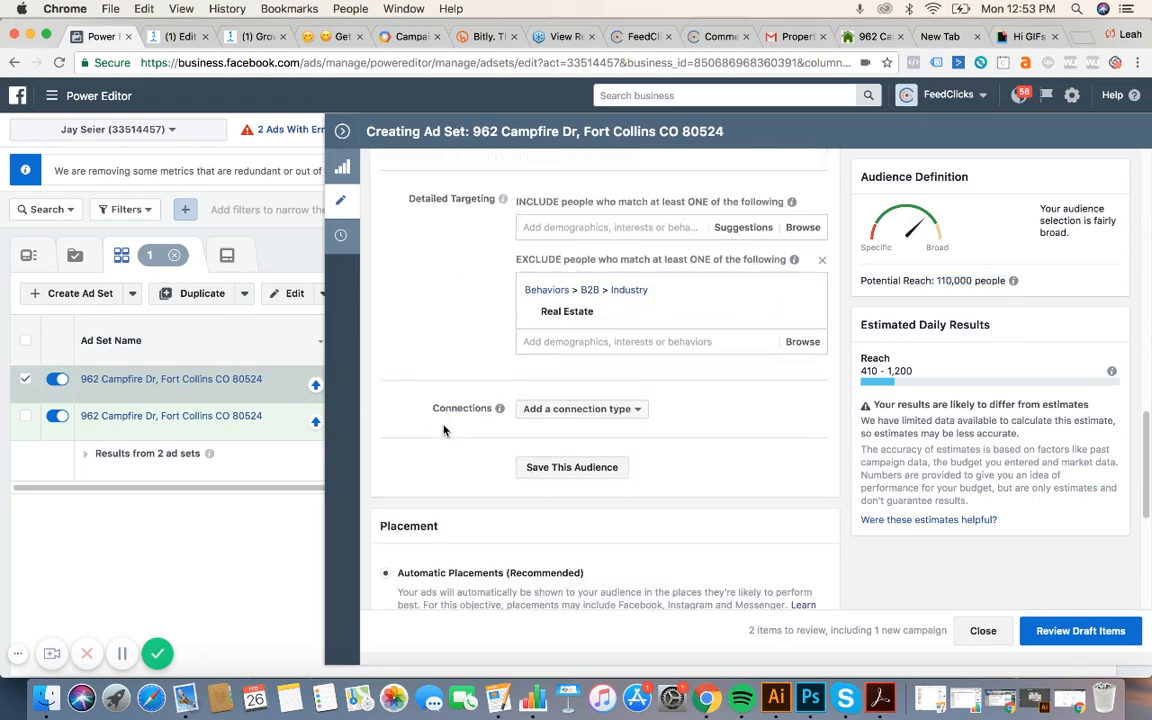
{"action": "scroll", "coordinate": [443, 430], "scroll_direction": "down", "scroll_amount": 5}
{"action": "left_click", "coordinate": [385, 420]}
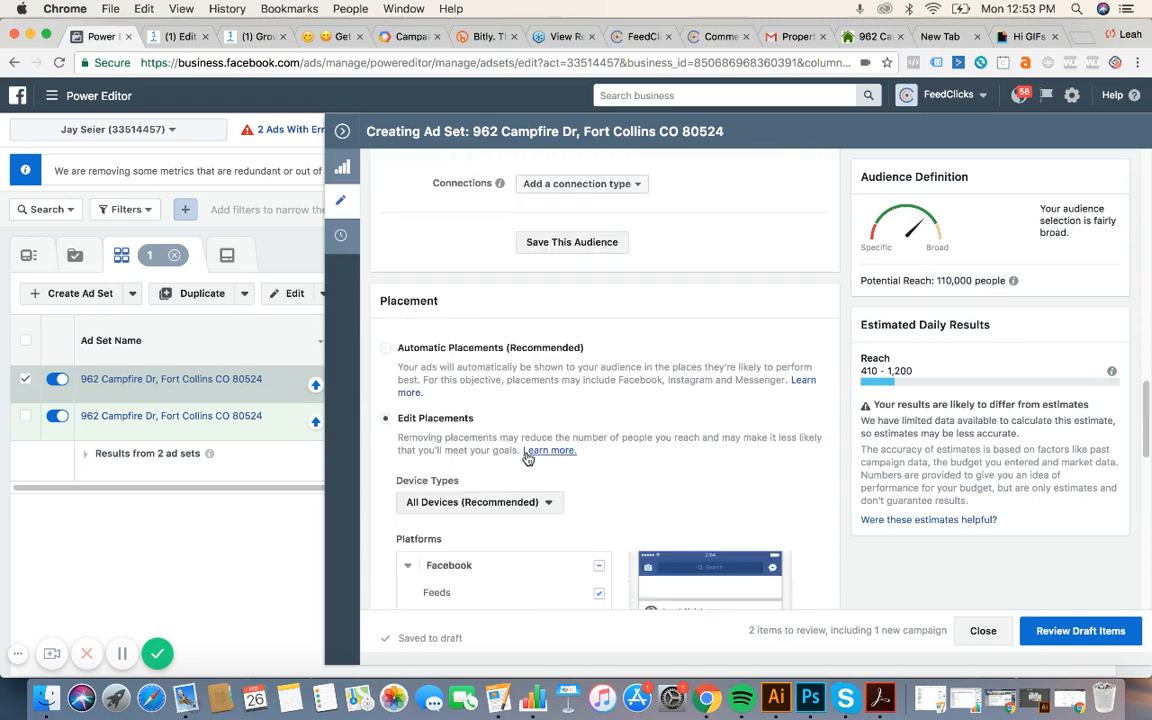
{"action": "scroll", "coordinate": [548, 473], "scroll_direction": "down", "scroll_amount": 6}
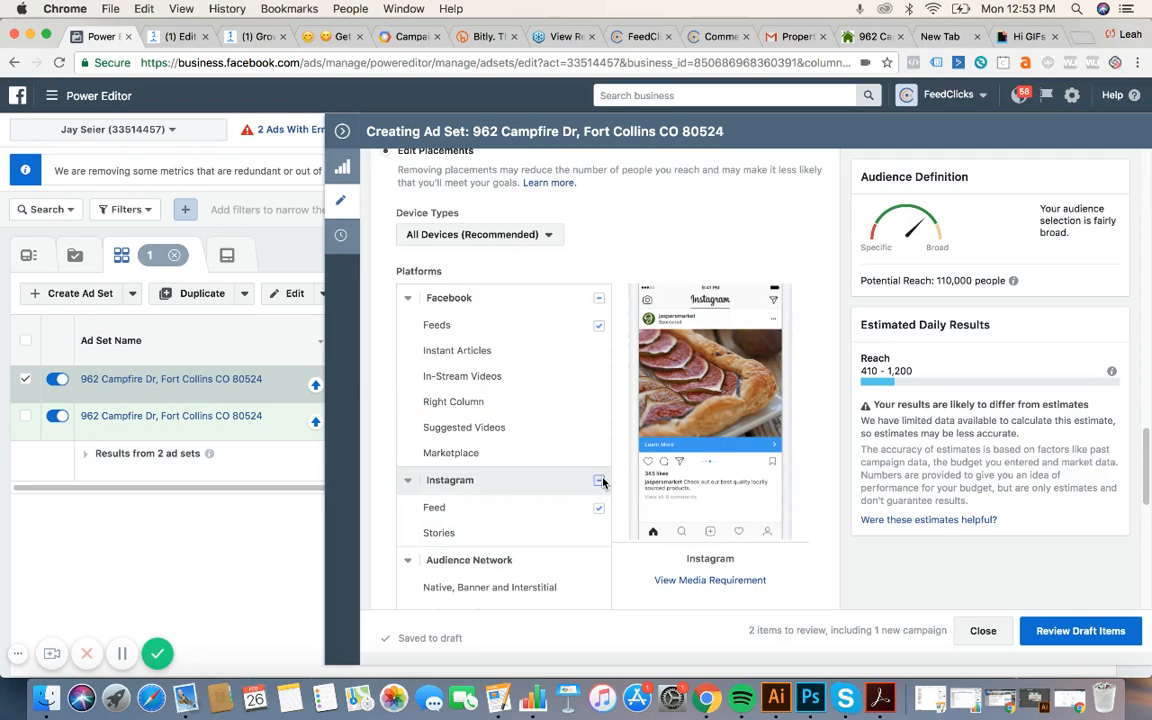
{"action": "left_click", "coordinate": [599, 481]}
Close the ad set editor and show the campaign's two draft ads.
{"action": "scroll", "coordinate": [777, 512], "scroll_direction": "down", "scroll_amount": 6}
{"action": "scroll", "coordinate": [777, 512], "scroll_direction": "down", "scroll_amount": 5}
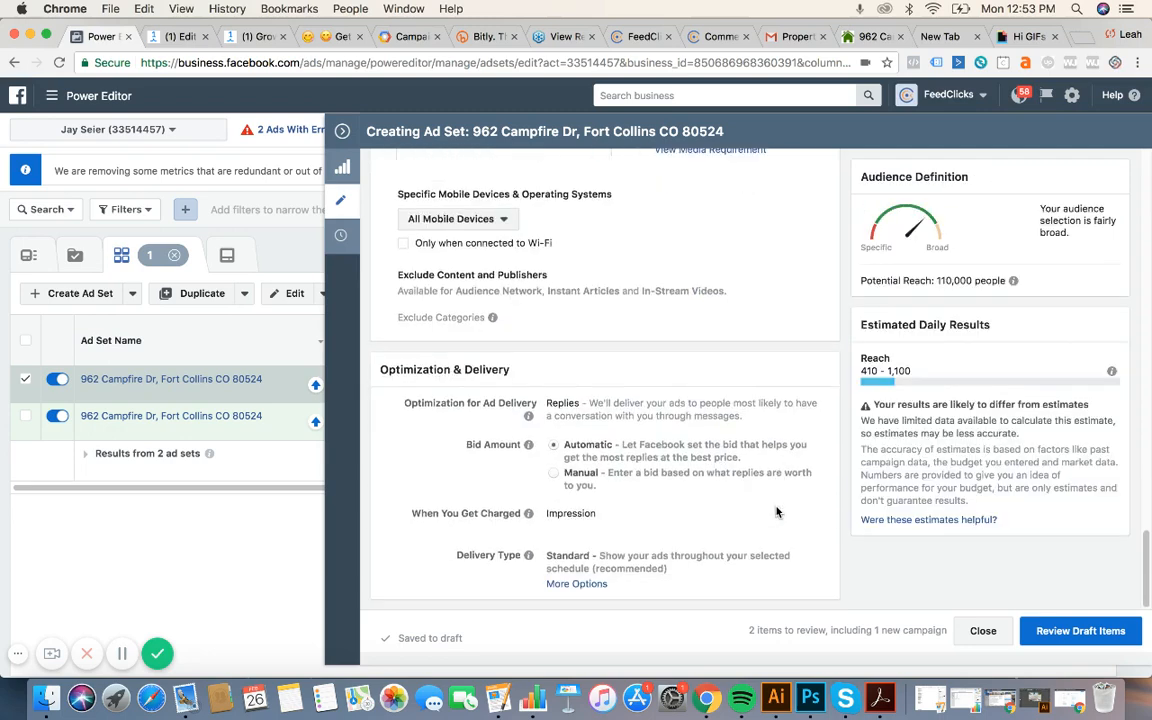
{"action": "left_click", "coordinate": [342, 132]}
{"action": "left_click", "coordinate": [784, 255]}
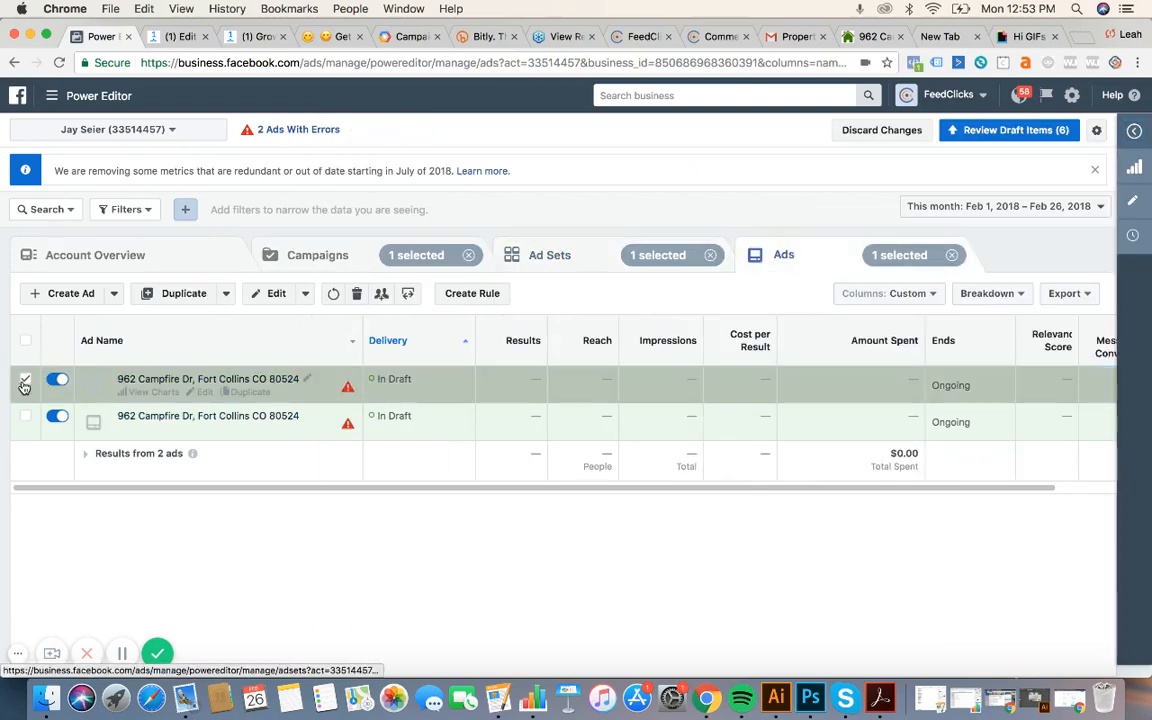
Copy the second ad's body text into the first ad's empty text field.
{"action": "left_click", "coordinate": [26, 416]}
{"action": "left_click", "coordinate": [270, 293]}
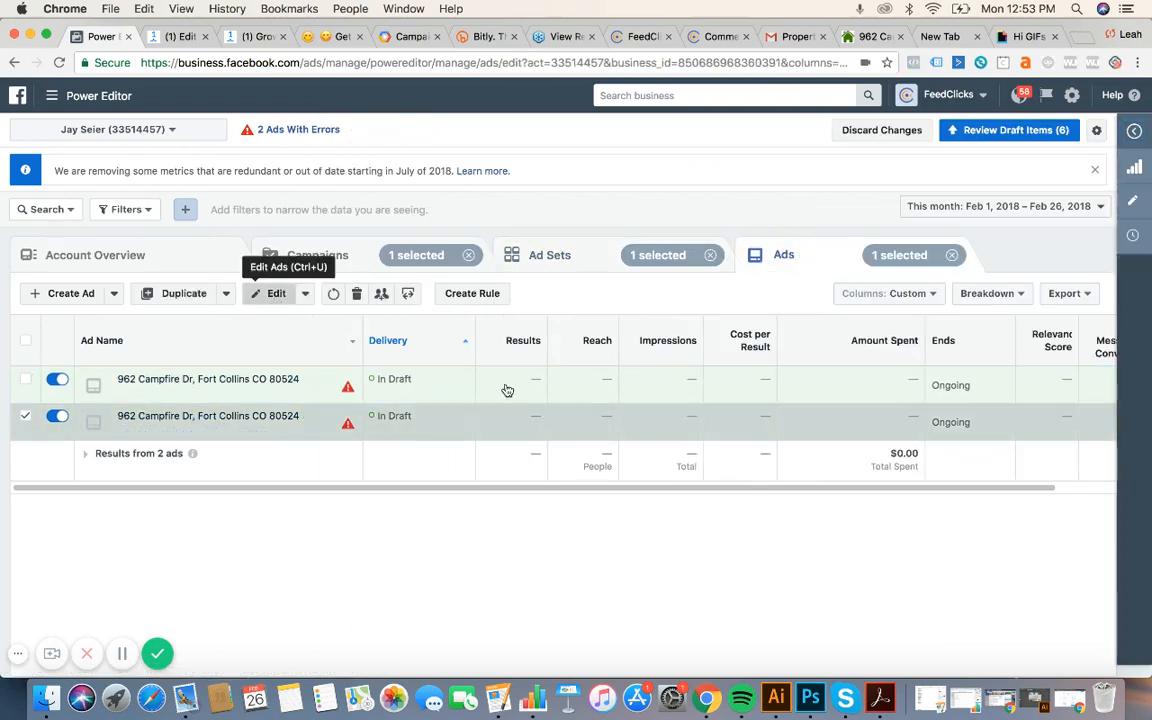
{"action": "scroll", "coordinate": [588, 479], "scroll_direction": "down", "scroll_amount": 6}
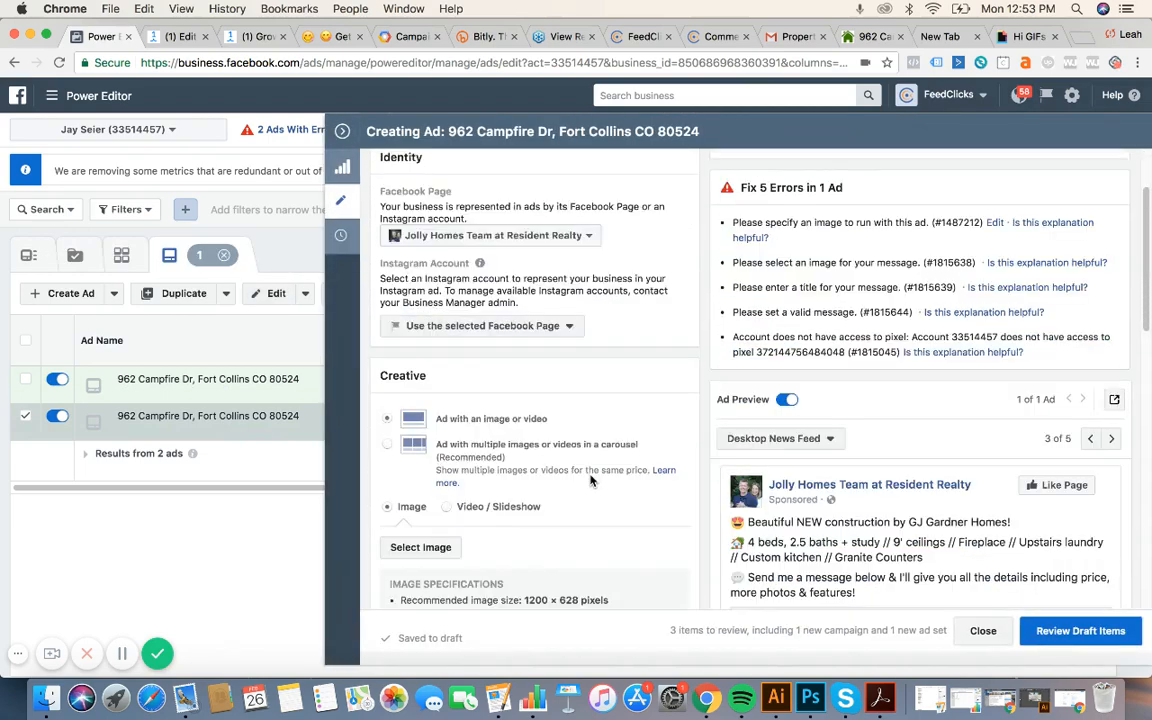
{"action": "scroll", "coordinate": [590, 481], "scroll_direction": "down", "scroll_amount": 1}
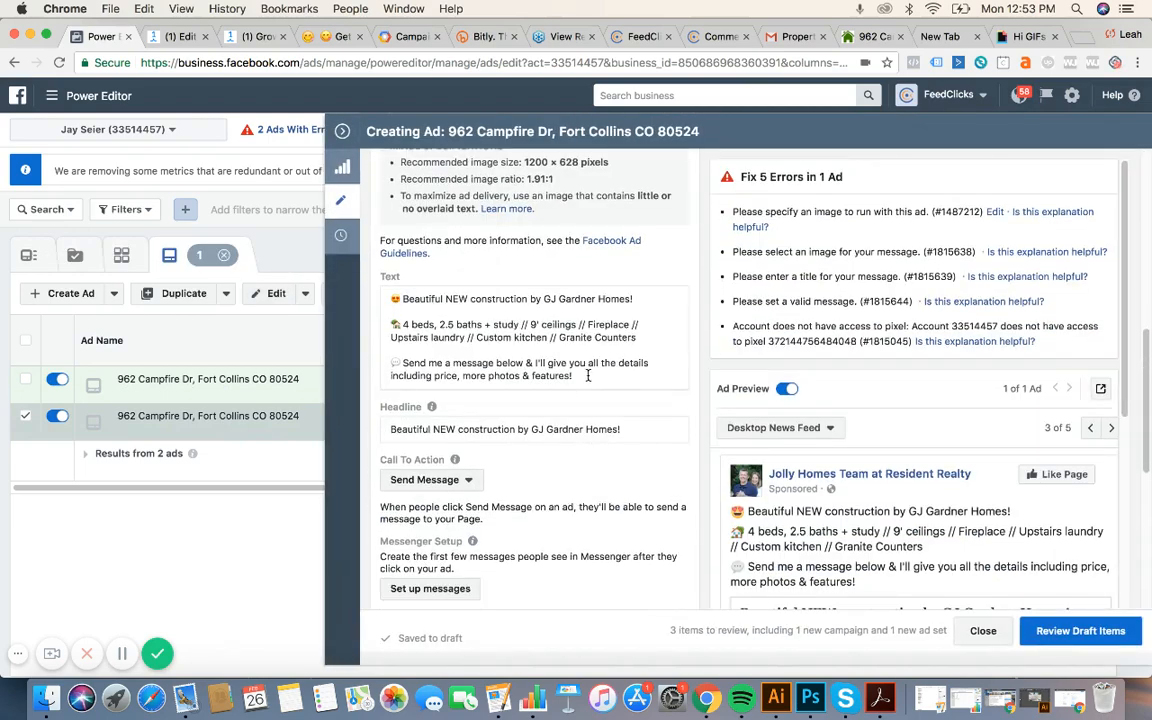
{"action": "left_click_drag", "start_coordinate": [588, 376], "coordinate": [395, 300]}
{"action": "key", "text": "ctrl+c"}
{"action": "left_click", "coordinate": [343, 132]}
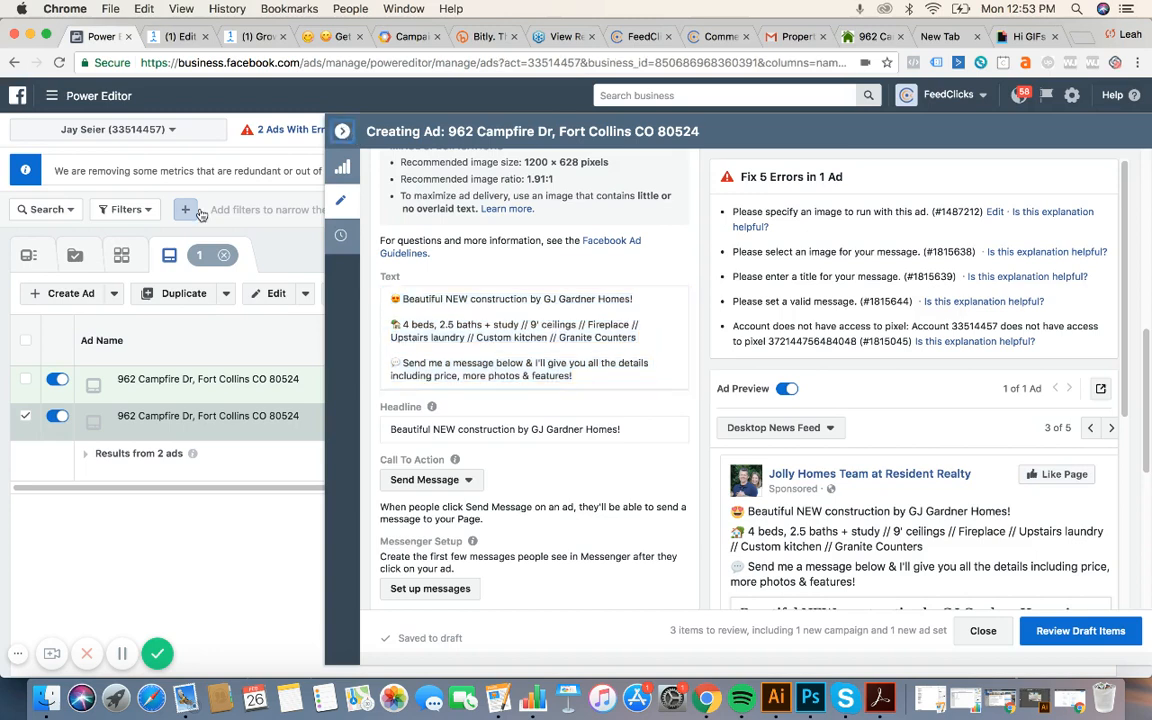
{"action": "left_click", "coordinate": [29, 416]}
{"action": "left_click", "coordinate": [25, 379]}
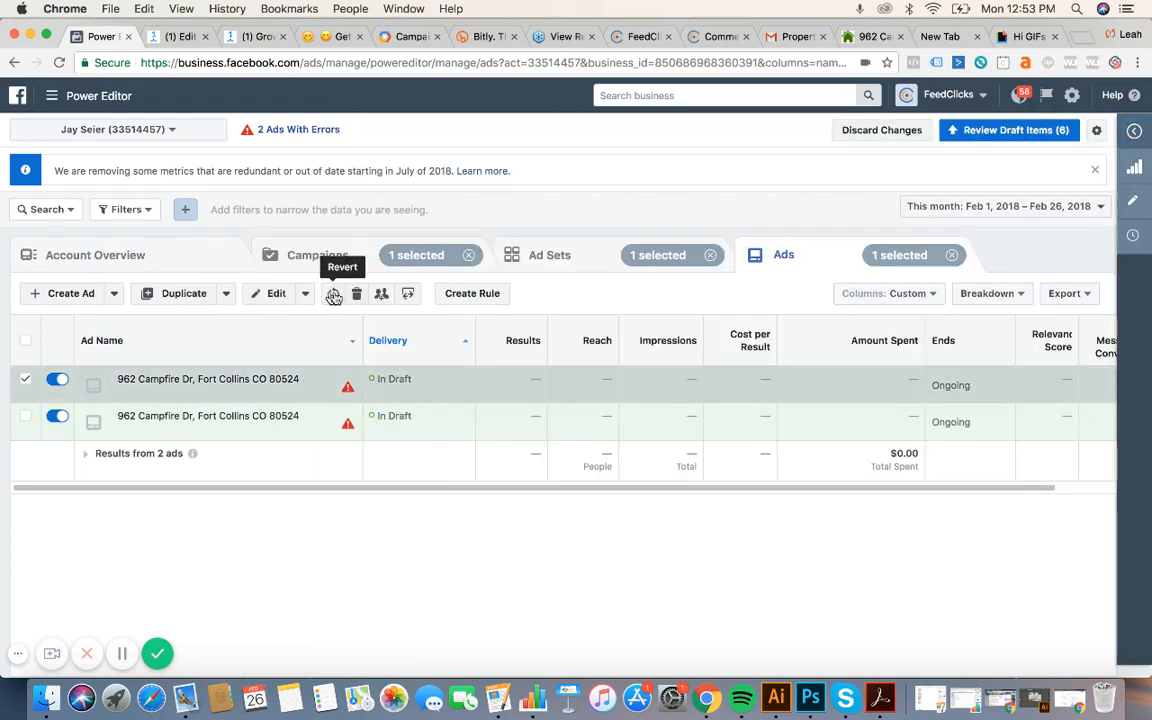
{"action": "left_click", "coordinate": [276, 293]}
{"action": "scroll", "coordinate": [640, 442], "scroll_direction": "down", "scroll_amount": 5}
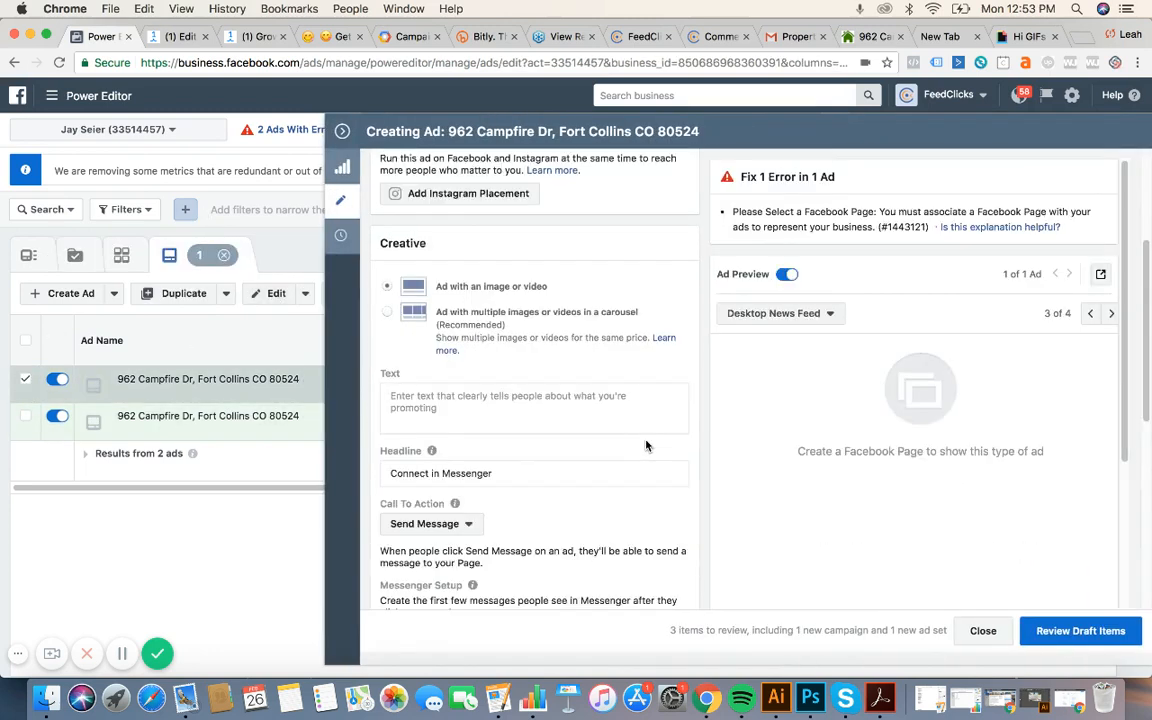
{"action": "left_click", "coordinate": [483, 260]}
{"action": "key", "text": "ctrl+v"}
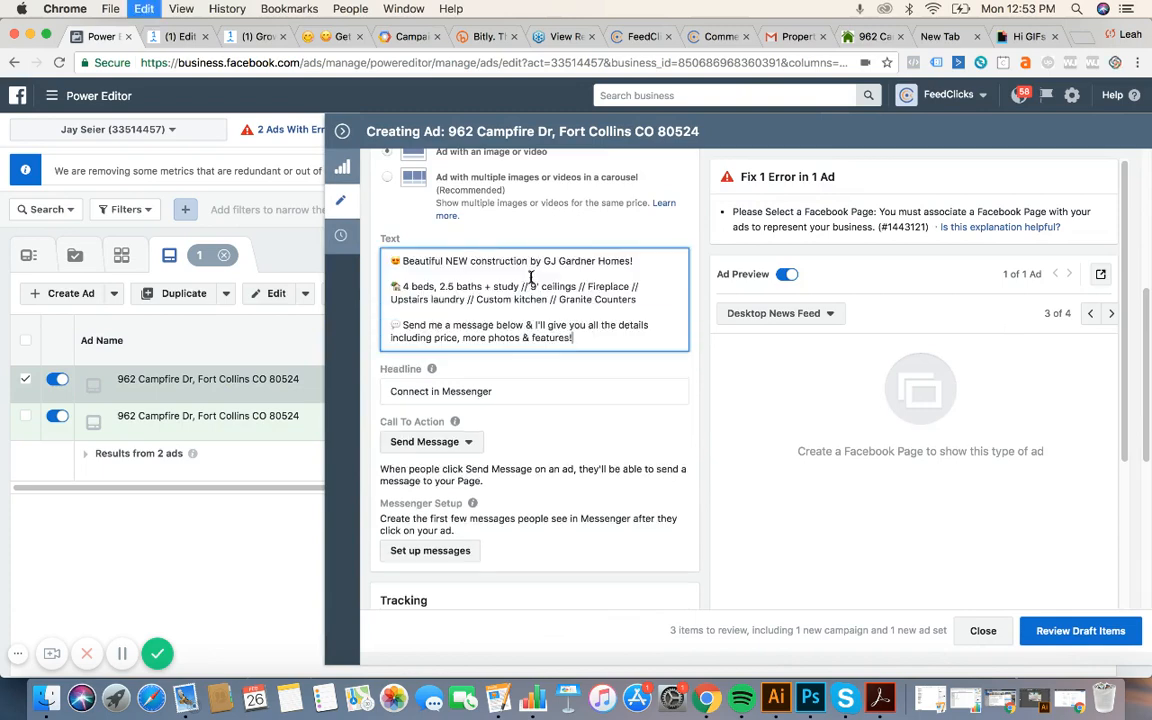
Set the ad's Facebook Page to Jolly Homes Team at Resident Realty.
{"action": "scroll", "coordinate": [535, 341], "scroll_direction": "up", "scroll_amount": 2}
{"action": "scroll", "coordinate": [533, 341], "scroll_direction": "up", "scroll_amount": 2}
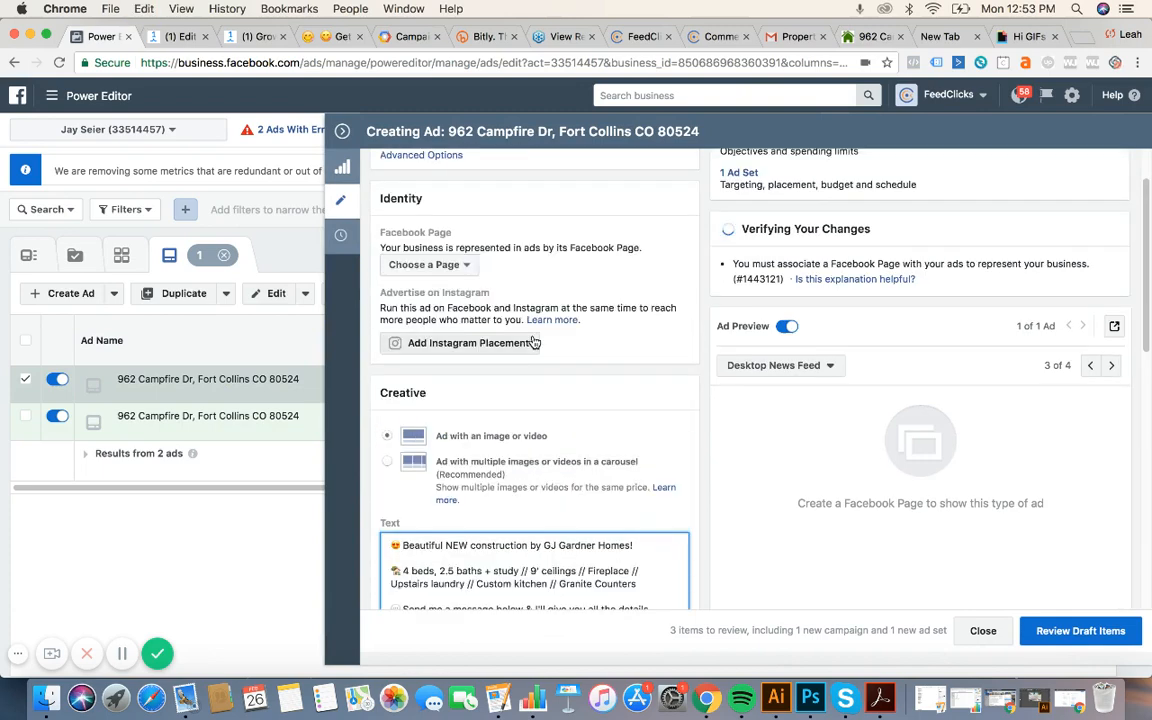
{"action": "left_click", "coordinate": [450, 266]}
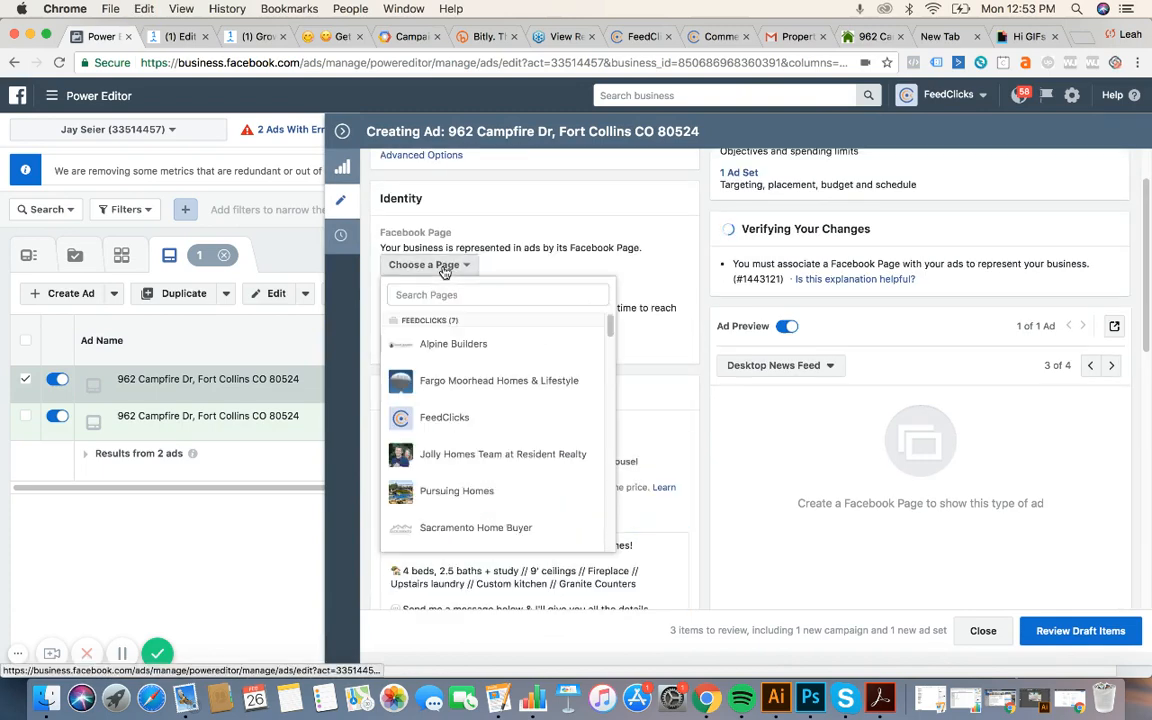
{"action": "left_click", "coordinate": [463, 455]}
{"action": "scroll", "coordinate": [628, 417], "scroll_direction": "down", "scroll_amount": 1}
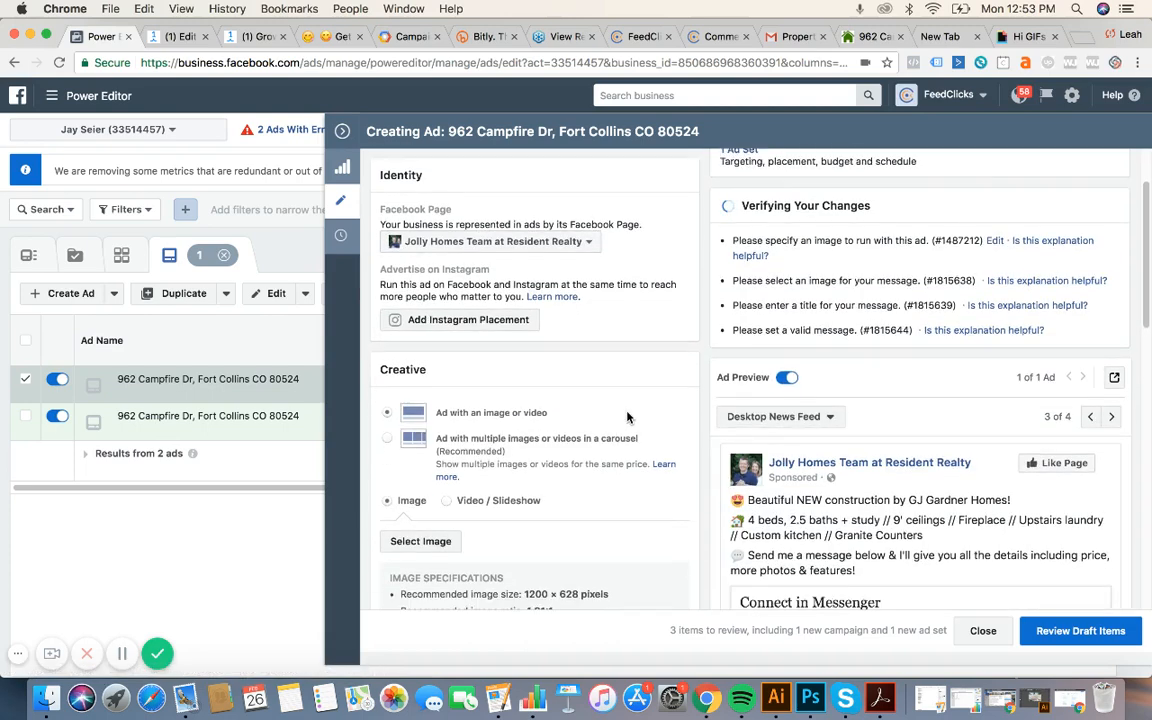
{"action": "left_click", "coordinate": [420, 488]}
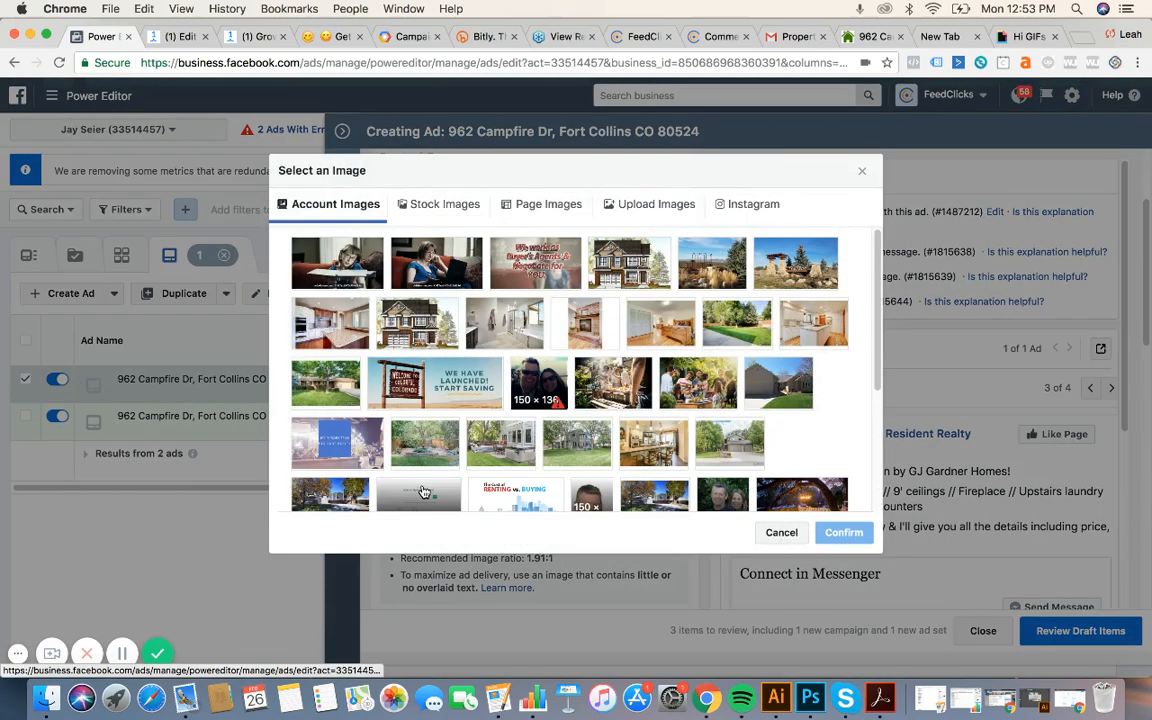
Upload 962.jpg (1200 × 628) and confirm it as the ad's image.
{"action": "left_click", "coordinate": [652, 205]}
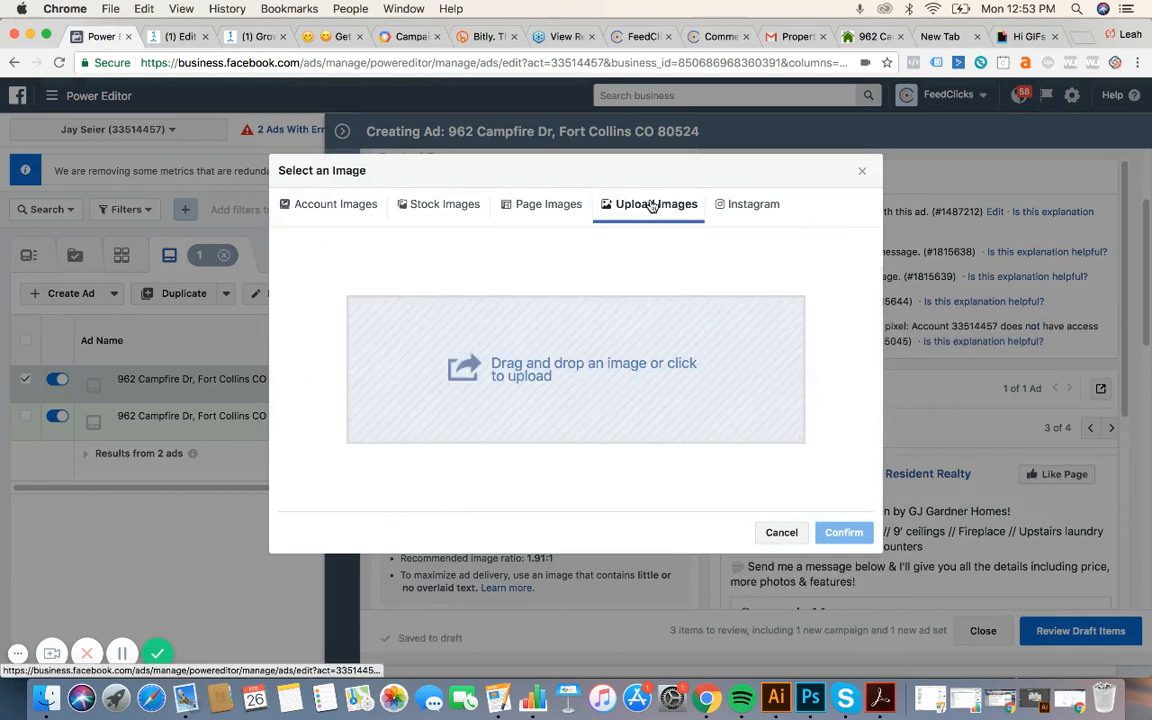
{"action": "left_click", "coordinate": [557, 355]}
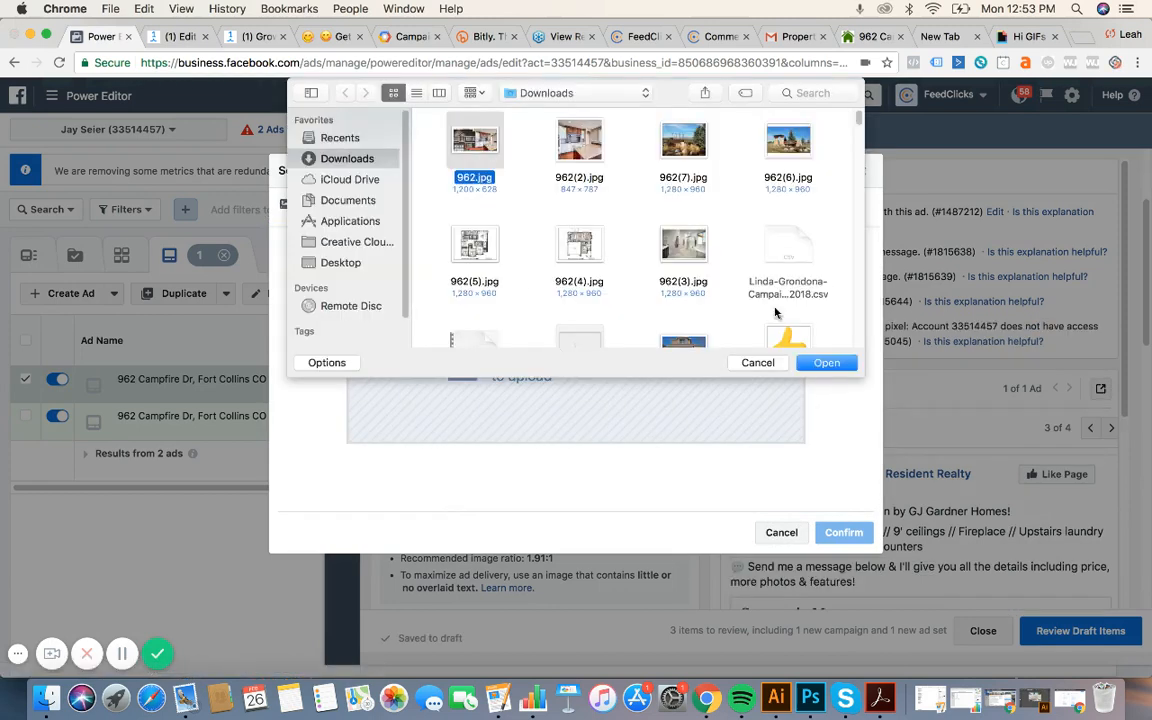
{"action": "left_click", "coordinate": [826, 362]}
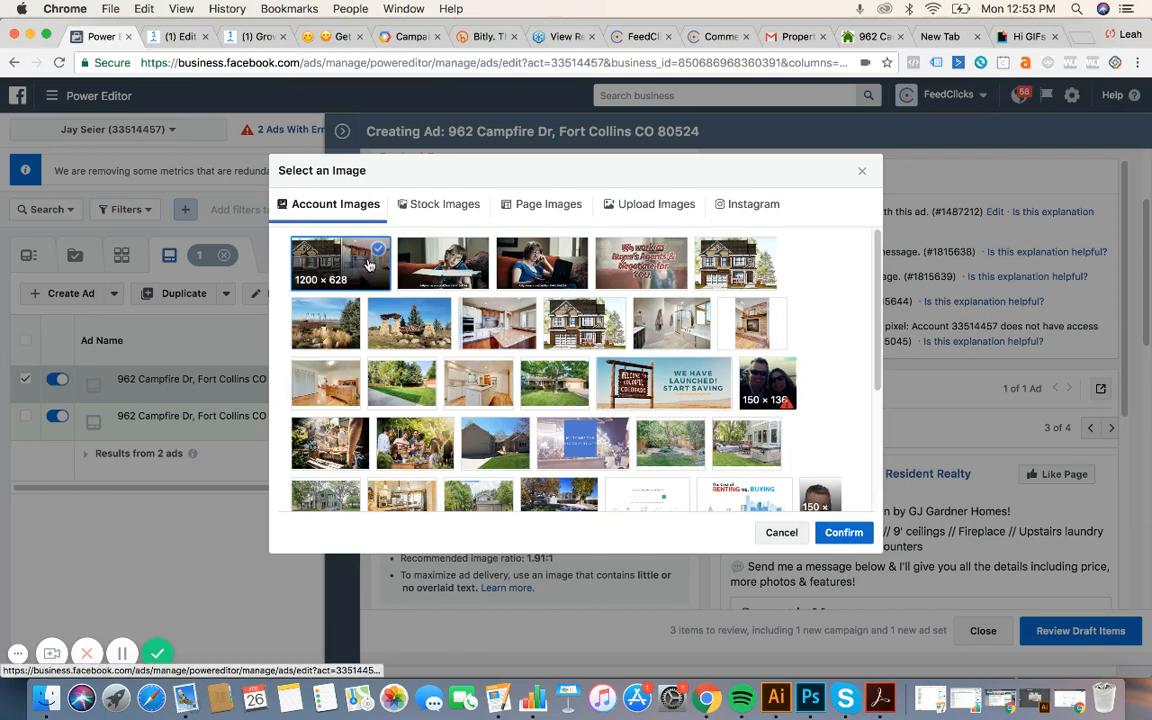
{"action": "left_click", "coordinate": [843, 532]}
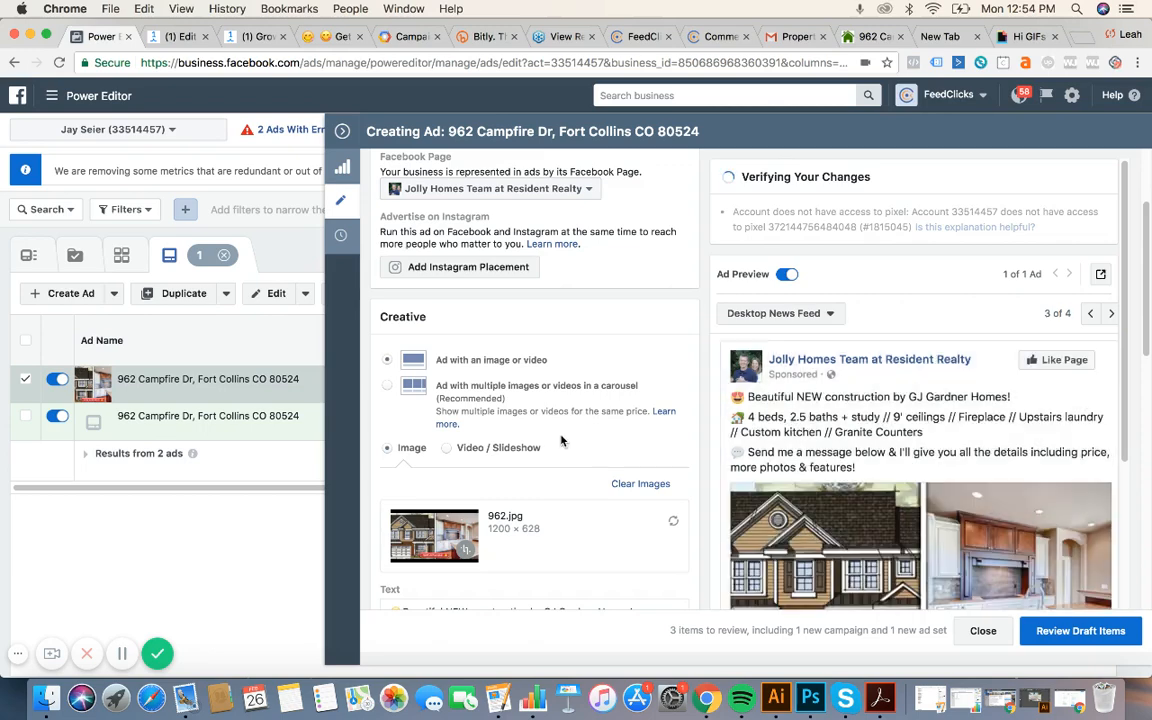
Prefix the ad text with 'Now Available! ' before 'Beautiful NEW construction by GJ Gardner Homes!'.
{"action": "scroll", "coordinate": [530, 460], "scroll_direction": "down", "scroll_amount": 5}
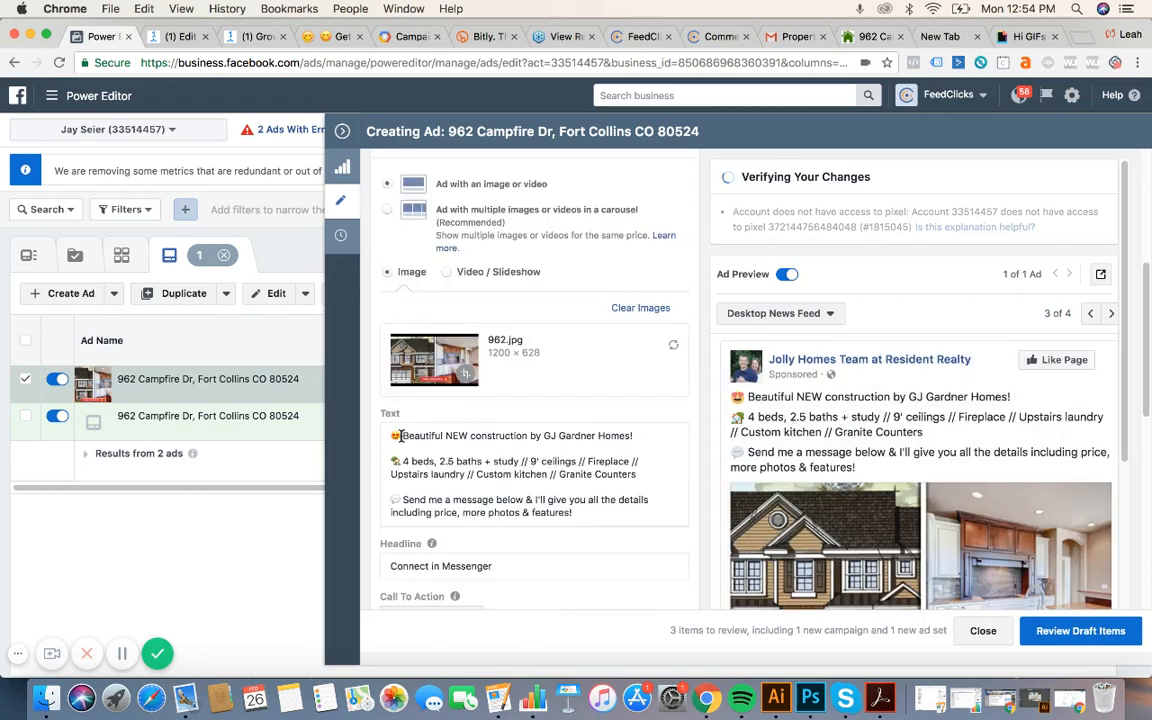
{"action": "left_click", "coordinate": [400, 436]}
{"action": "type", "text": "Now Avaiala"}
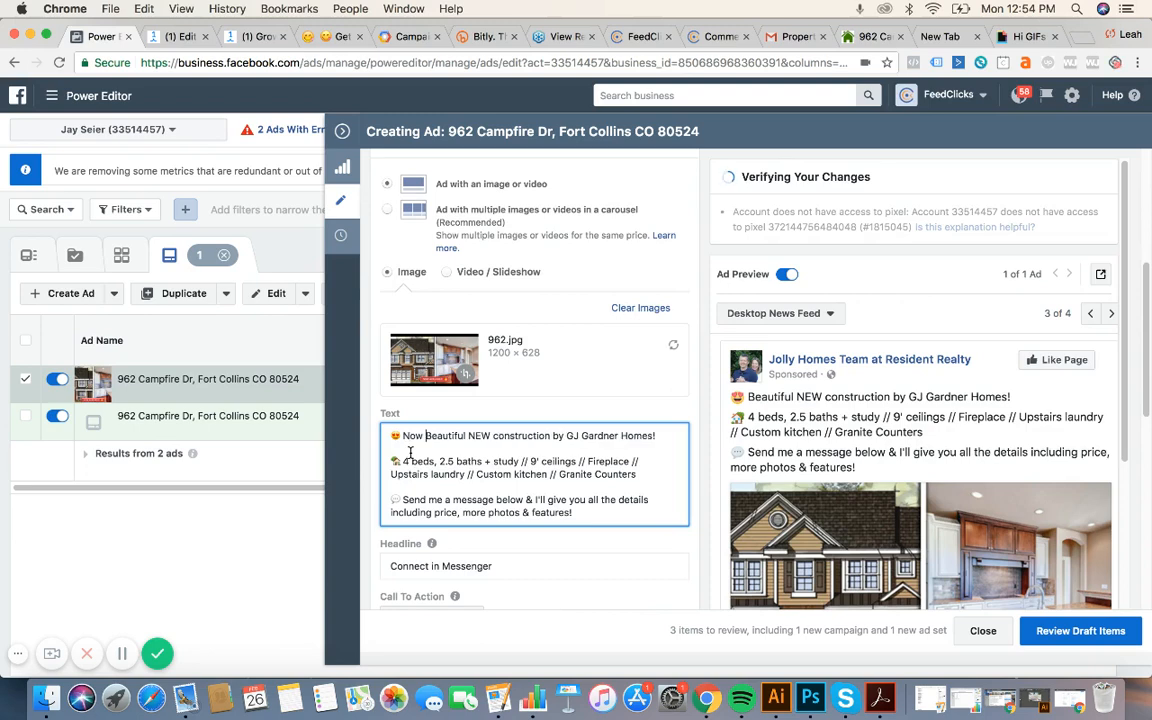
{"action": "type", "text": "ble!"}
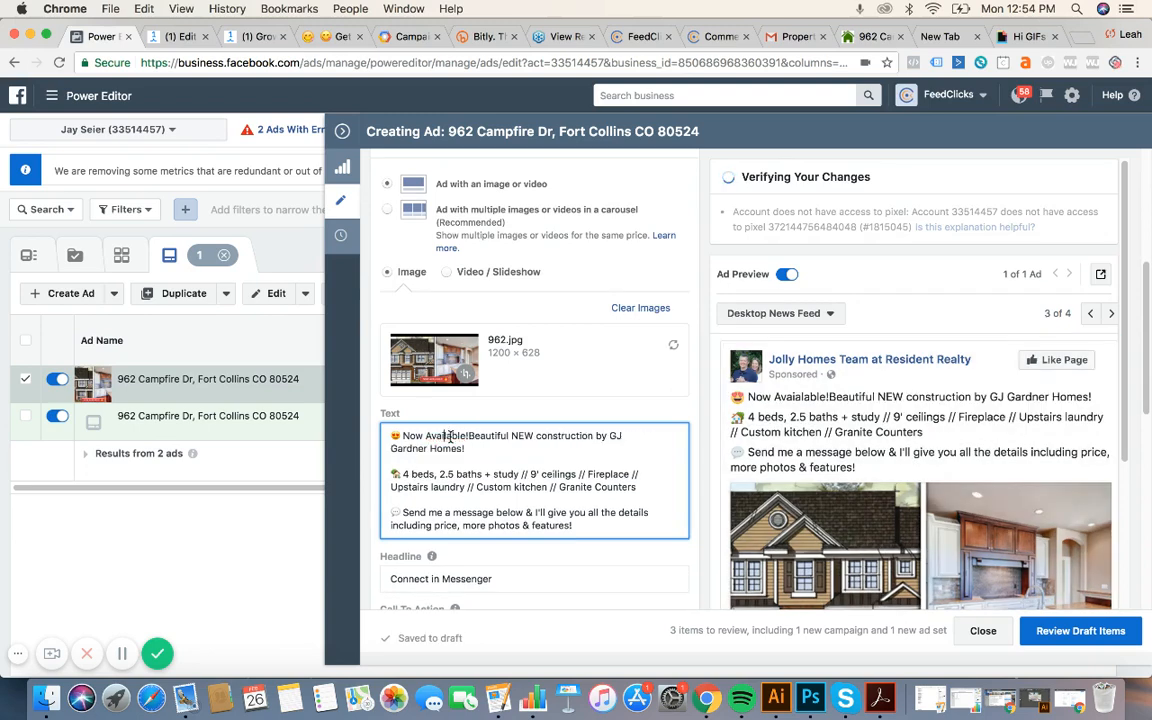
{"action": "left_click", "coordinate": [469, 436]}
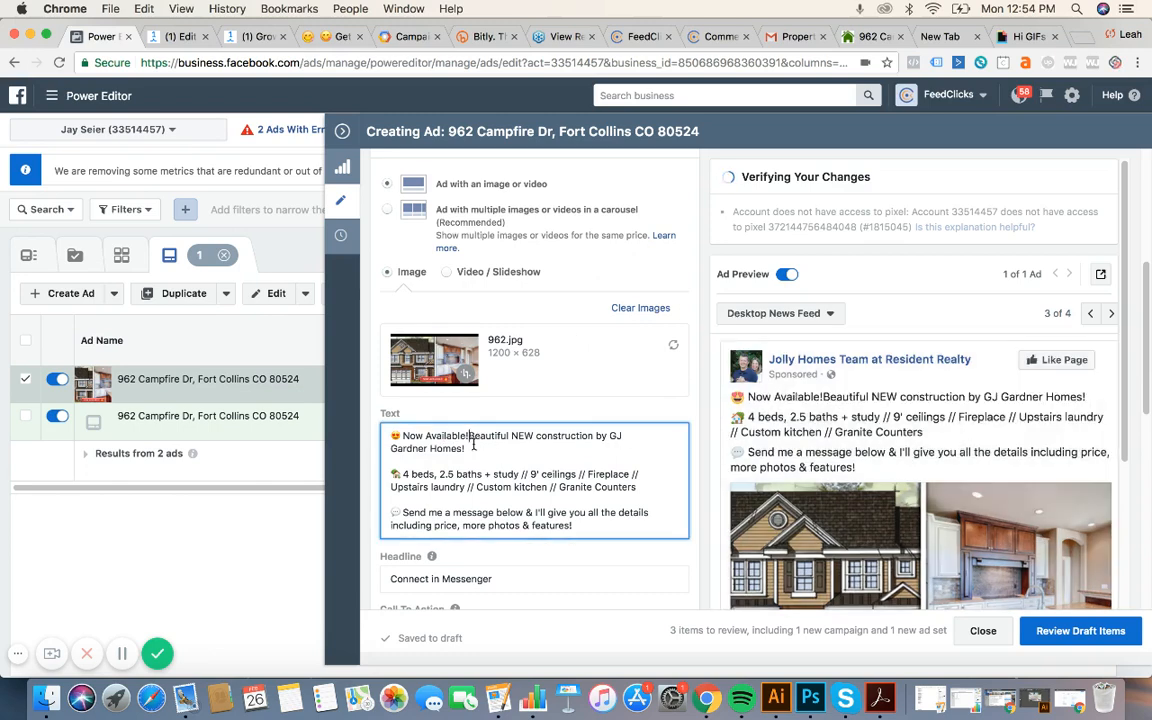
{"action": "scroll", "coordinate": [588, 533], "scroll_direction": "down", "scroll_amount": 5}
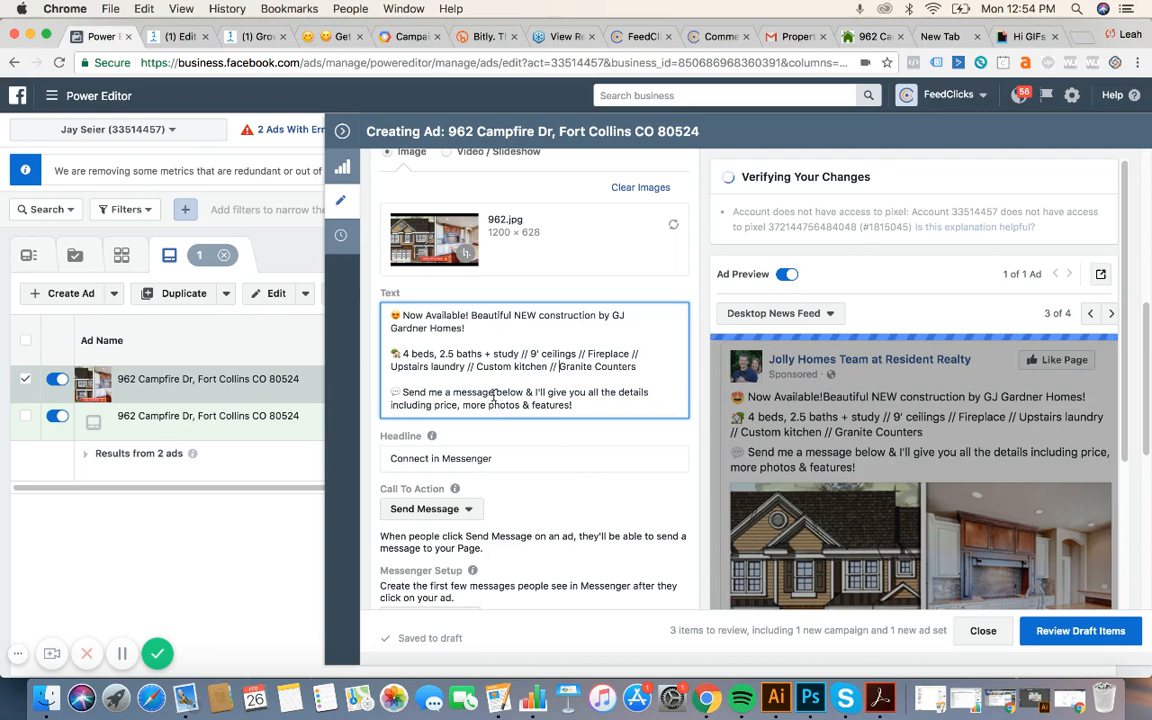
{"action": "left_click_drag", "start_coordinate": [402, 393], "coordinate": [581, 404]}
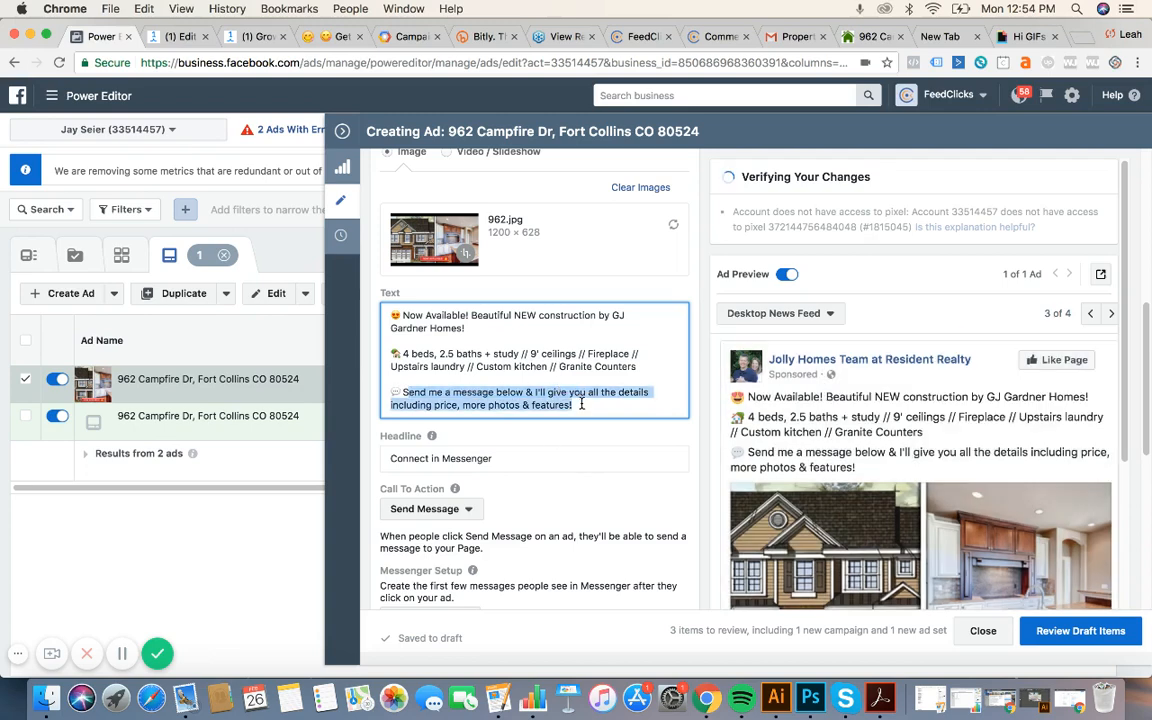
{"action": "left_click", "coordinate": [583, 405]}
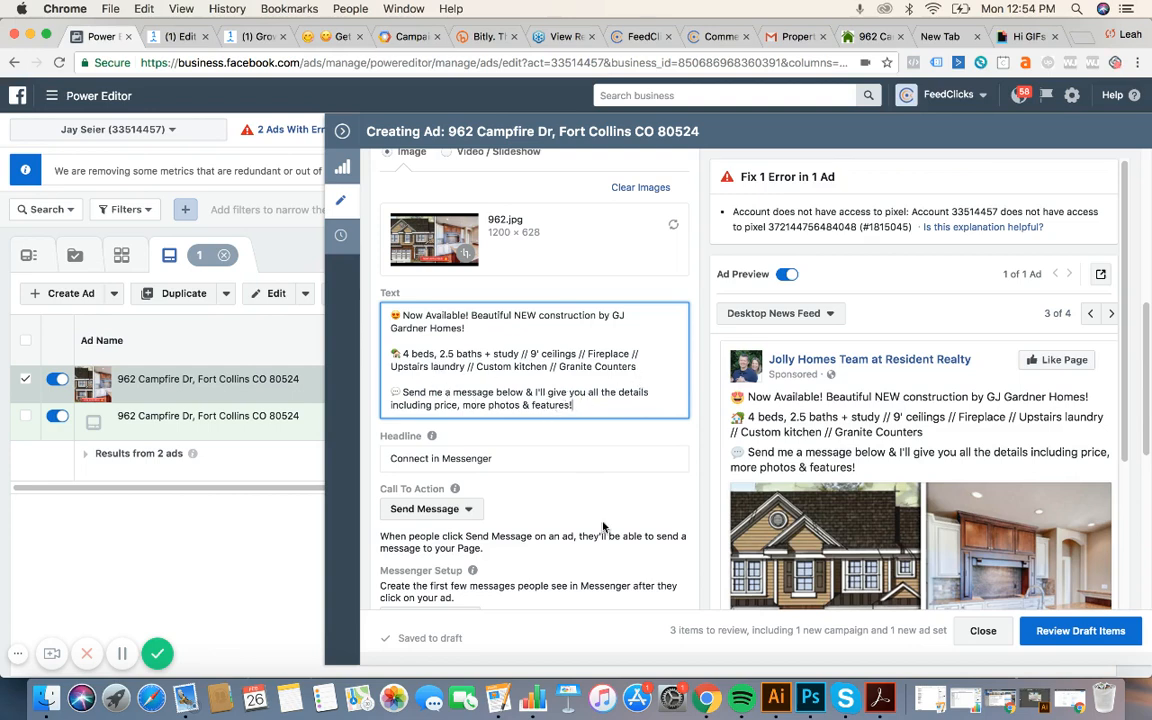
{"action": "scroll", "coordinate": [603, 527], "scroll_direction": "down", "scroll_amount": 2}
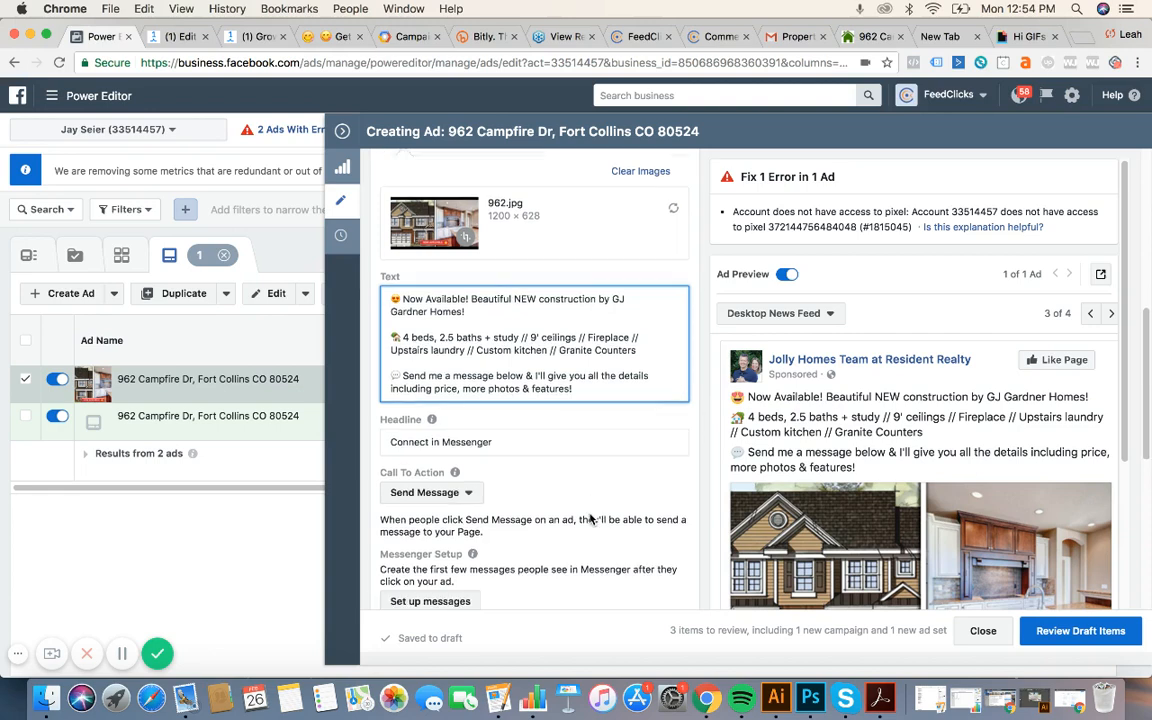
{"action": "left_click", "coordinate": [512, 438]}
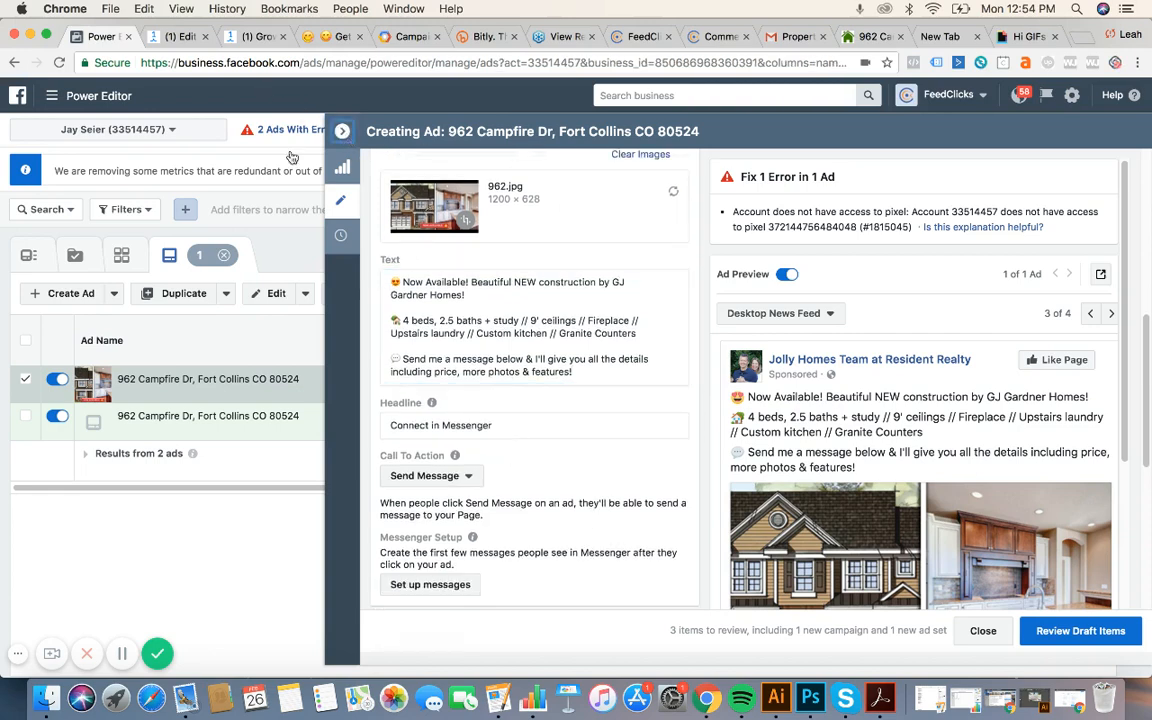
Copy the 'Beautiful NEW construction by GJ Gardner Homes!' line from the second ad.
{"action": "left_click", "coordinate": [342, 131]}
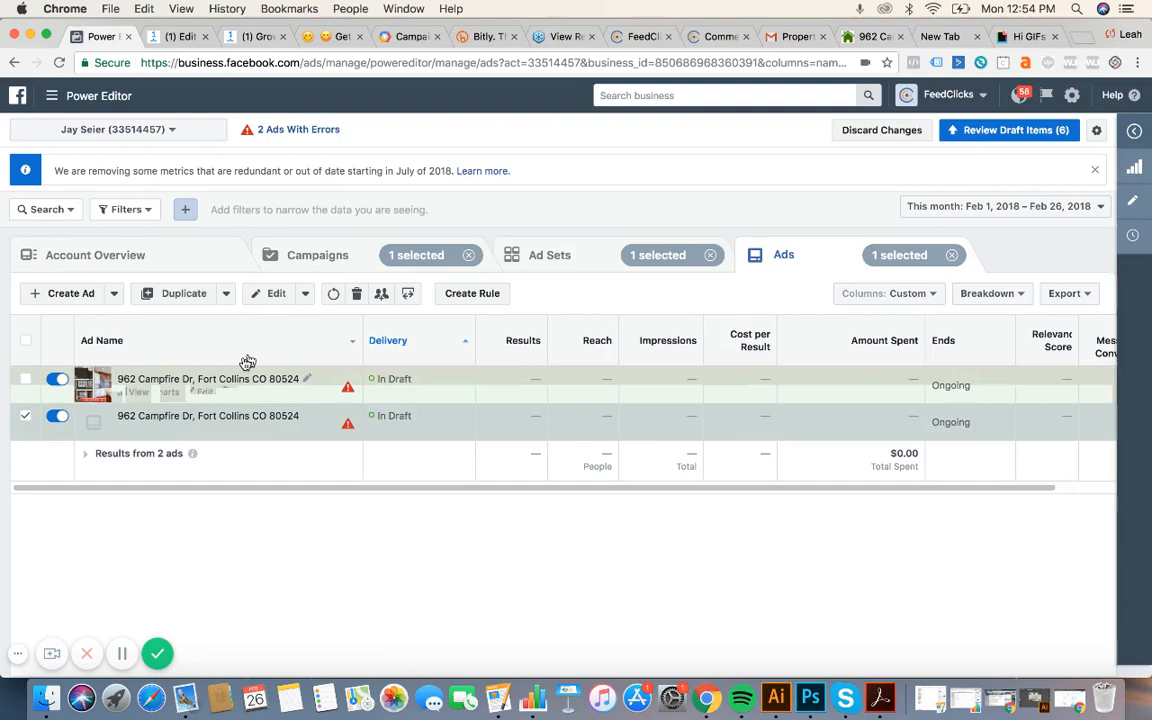
{"action": "left_click", "coordinate": [277, 293]}
{"action": "scroll", "coordinate": [614, 455], "scroll_direction": "down", "scroll_amount": 1}
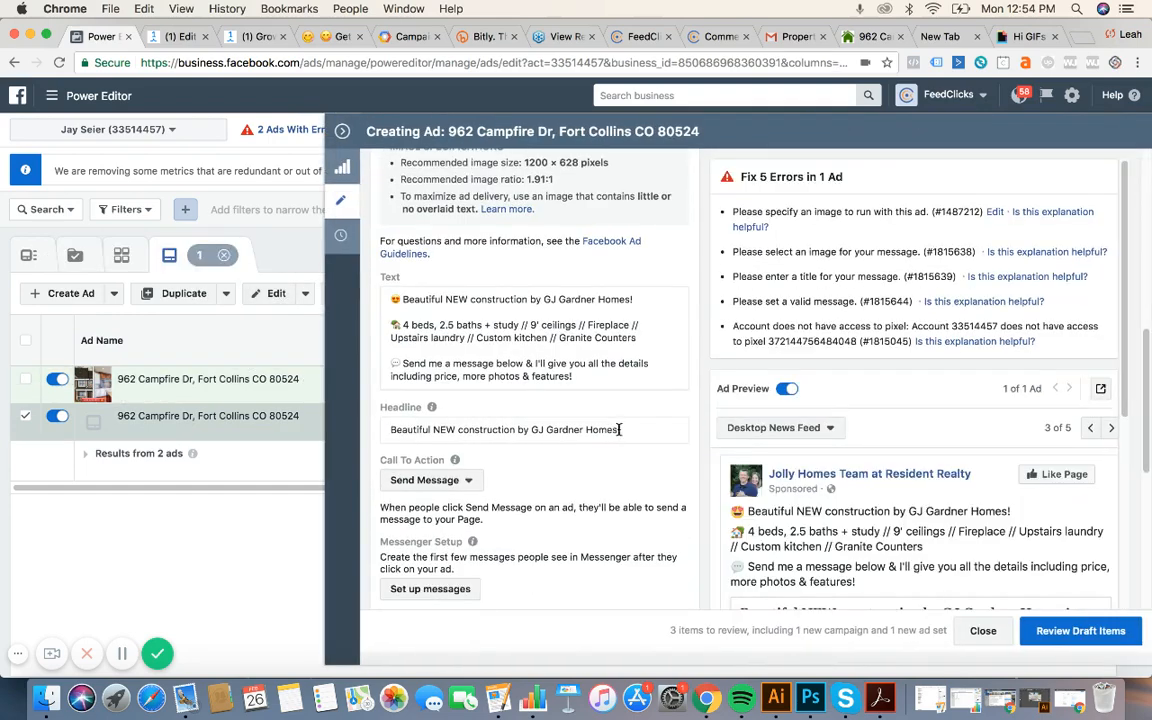
{"action": "left_click_drag", "start_coordinate": [618, 429], "coordinate": [316, 373]}
{"action": "key", "text": "super+c"}
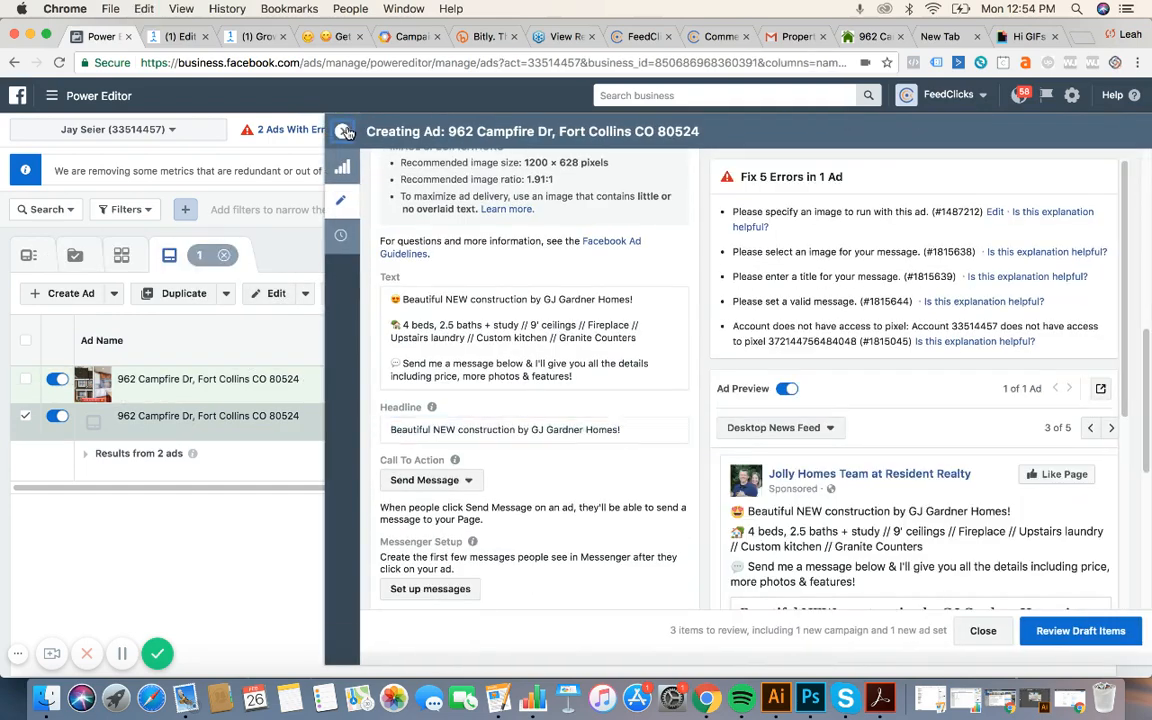
{"action": "left_click", "coordinate": [342, 131]}
Replace the first ad's 'Connect in Messenger' headline with the copied line.
{"action": "left_click", "coordinate": [27, 381]}
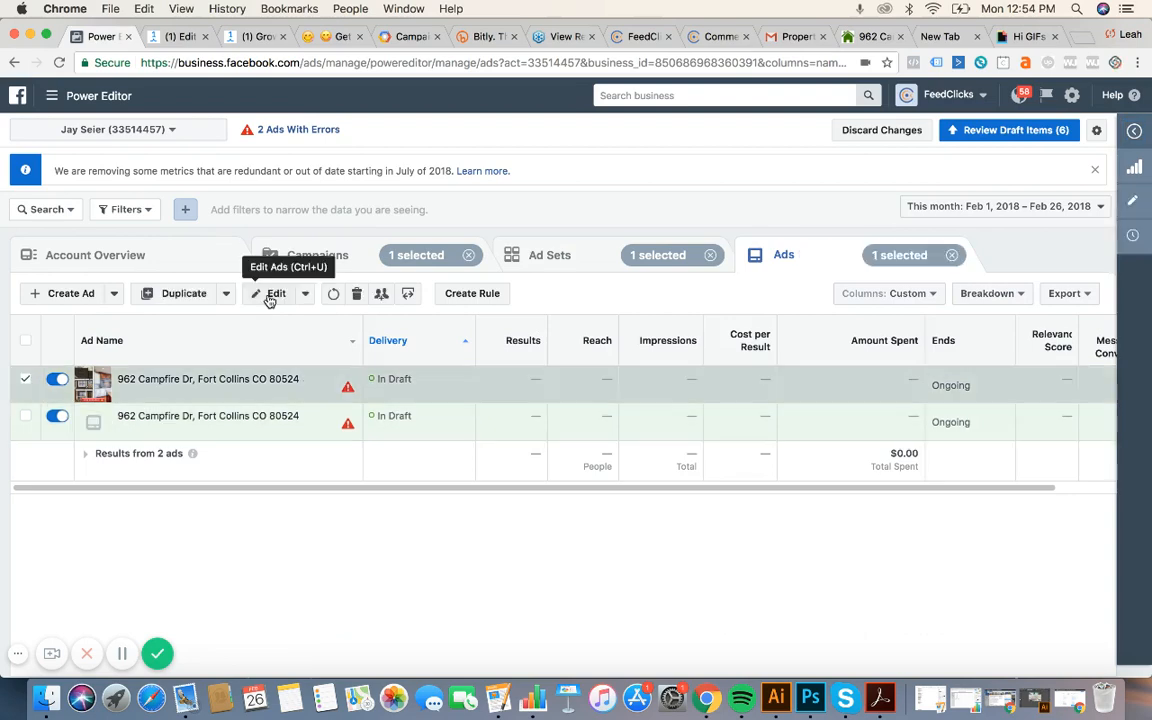
{"action": "left_click", "coordinate": [277, 293]}
{"action": "scroll", "coordinate": [607, 422], "scroll_direction": "down", "scroll_amount": 1}
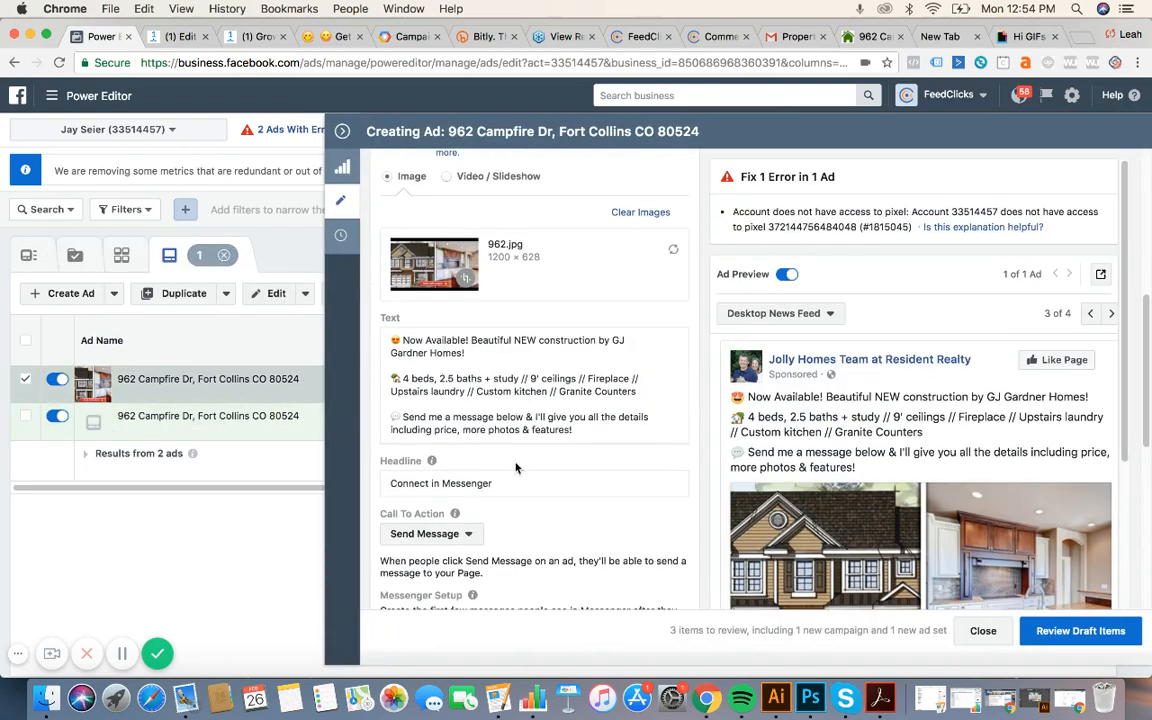
{"action": "left_click", "coordinate": [501, 482]}
{"action": "key", "text": "super+a"}
{"action": "key", "text": "super+v"}
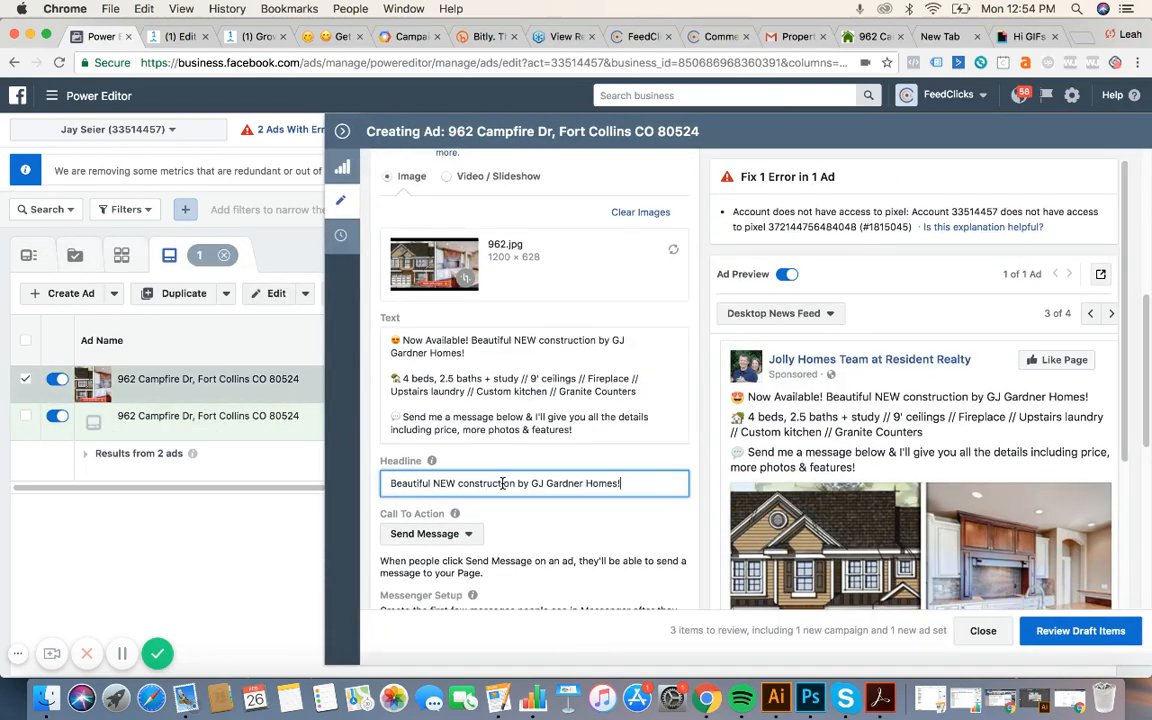
{"action": "left_click", "coordinate": [549, 532]}
{"action": "scroll", "coordinate": [597, 465], "scroll_direction": "down", "scroll_amount": 3}
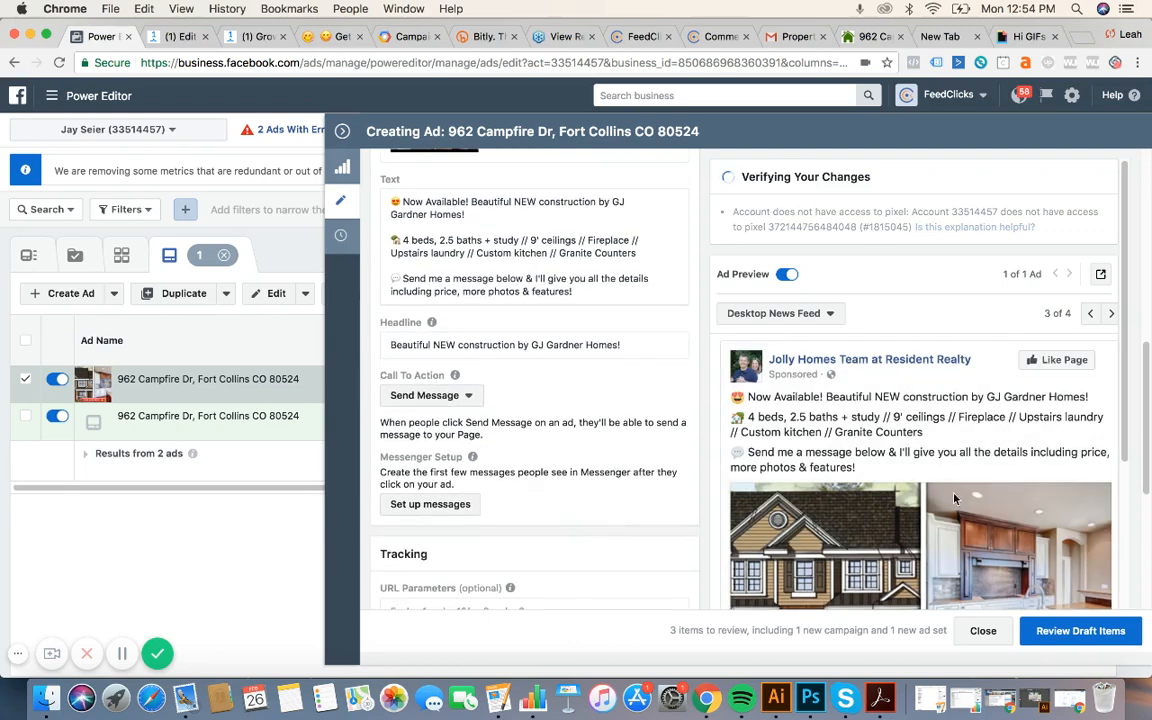
{"action": "scroll", "coordinate": [954, 498], "scroll_direction": "down", "scroll_amount": 5}
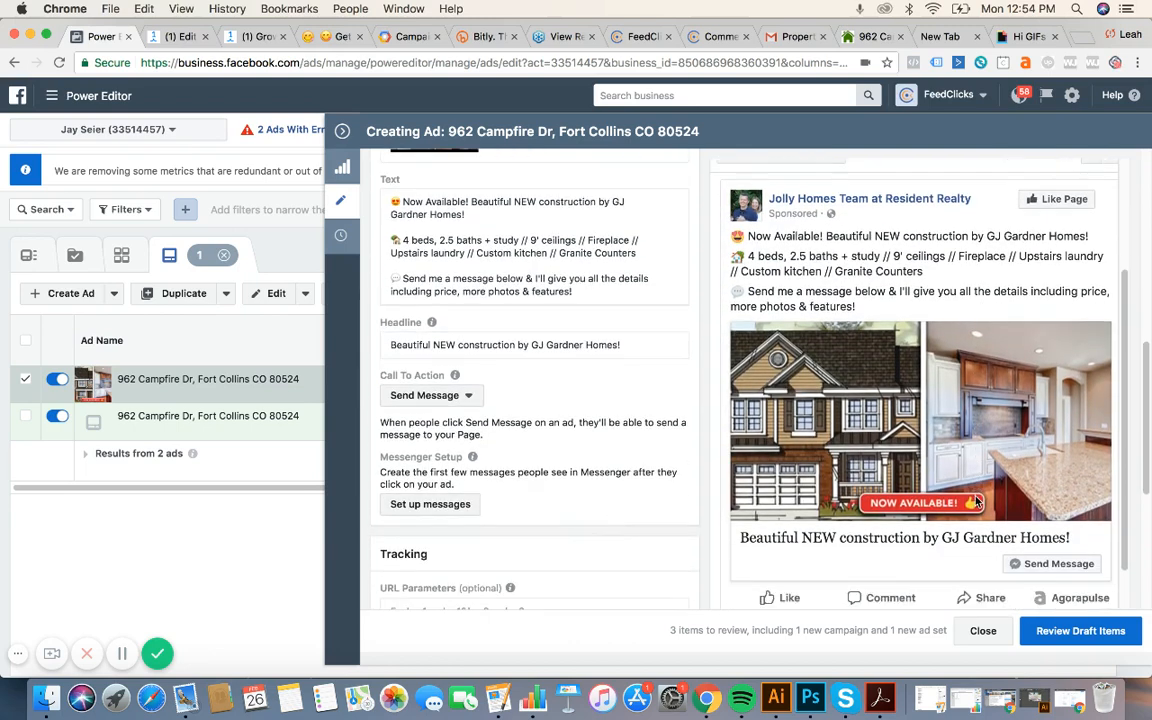
{"action": "scroll", "coordinate": [977, 502], "scroll_direction": "up", "scroll_amount": 1}
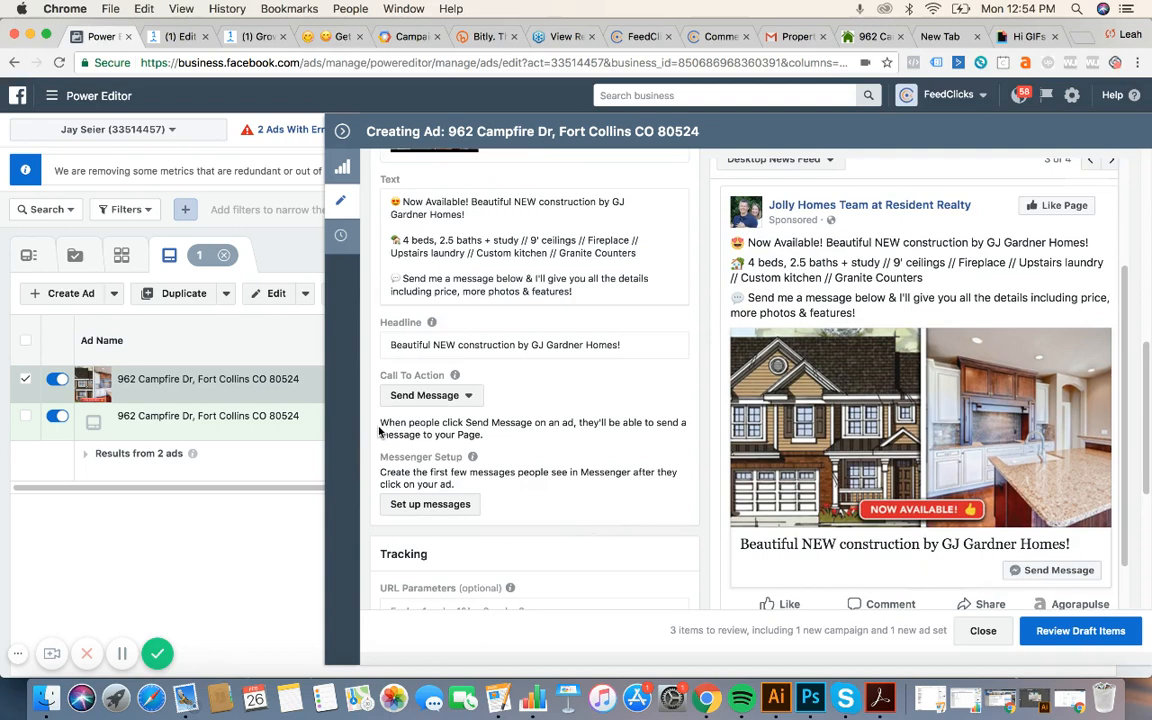
Create a new Facebook Ads JSON growth tool, Growth Tool #5, in ManyChat.
{"action": "left_click", "coordinate": [166, 38]}
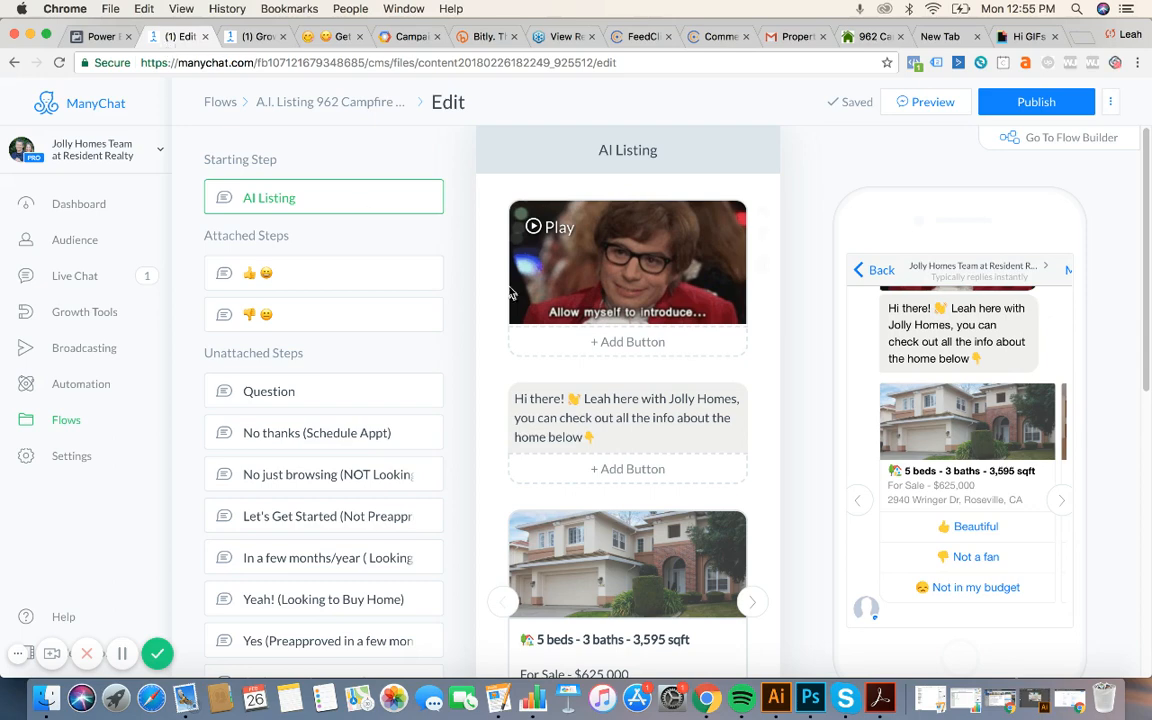
{"action": "scroll", "coordinate": [785, 436], "scroll_direction": "down", "scroll_amount": 1}
{"action": "scroll", "coordinate": [785, 436], "scroll_direction": "down", "scroll_amount": 1}
{"action": "scroll", "coordinate": [785, 436], "scroll_direction": "up", "scroll_amount": 1}
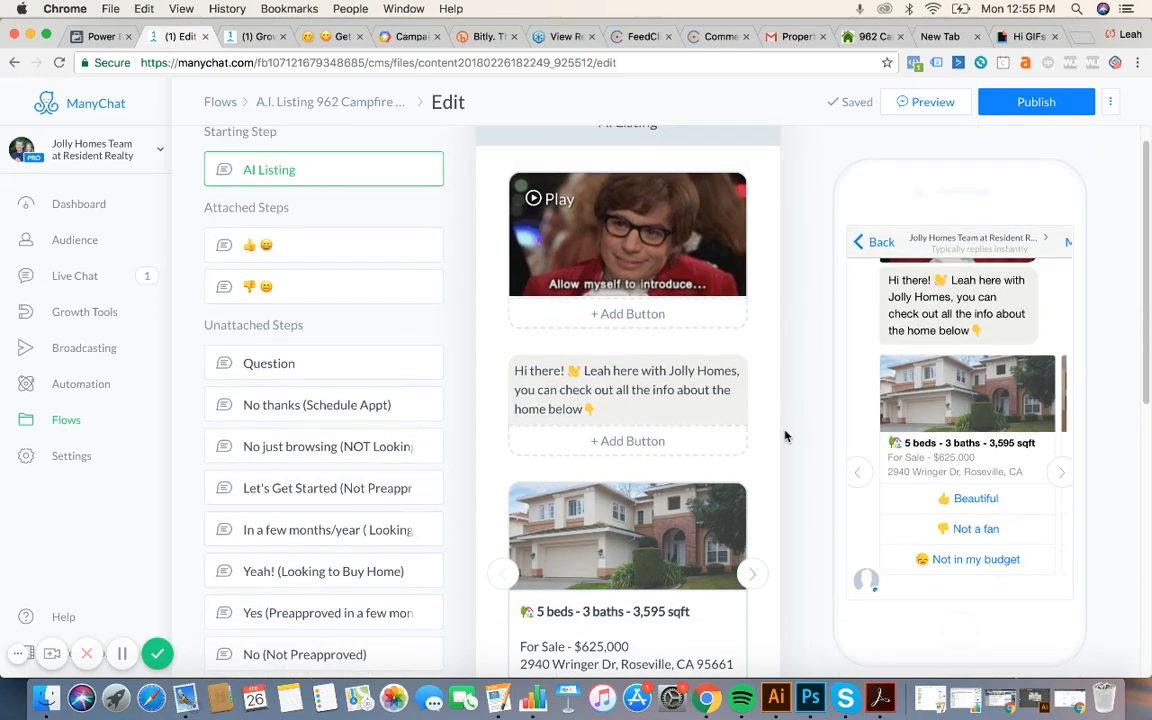
{"action": "left_click", "coordinate": [67, 312]}
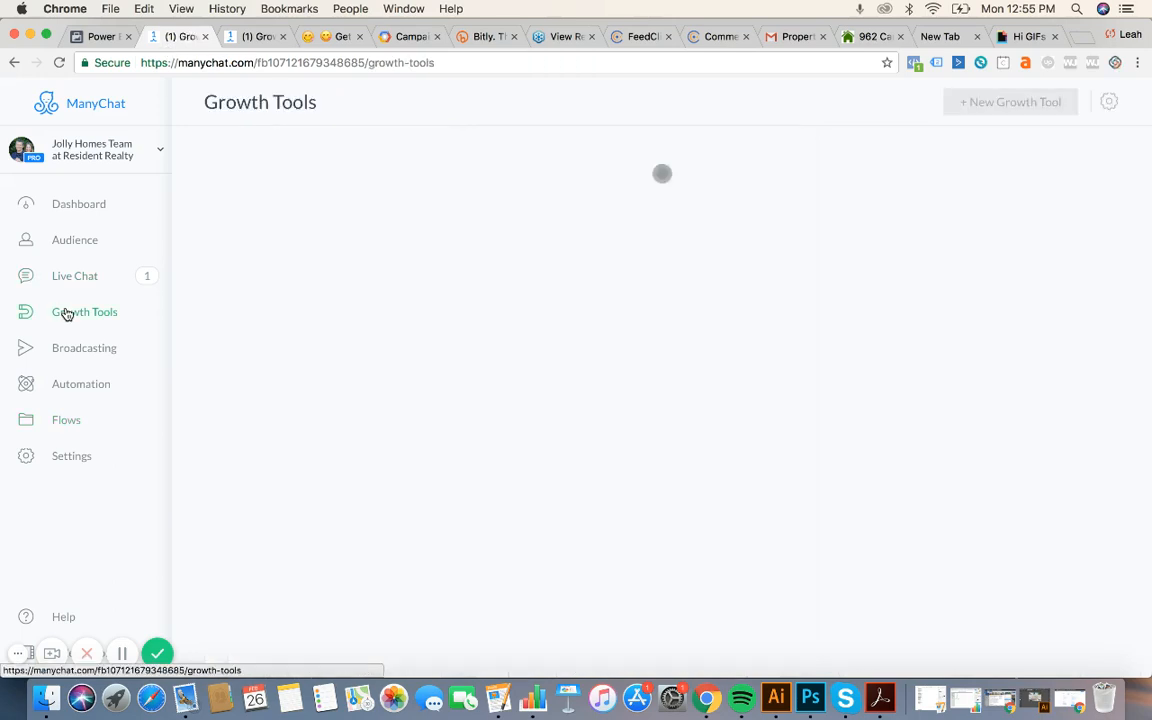
{"action": "left_click", "coordinate": [1003, 104]}
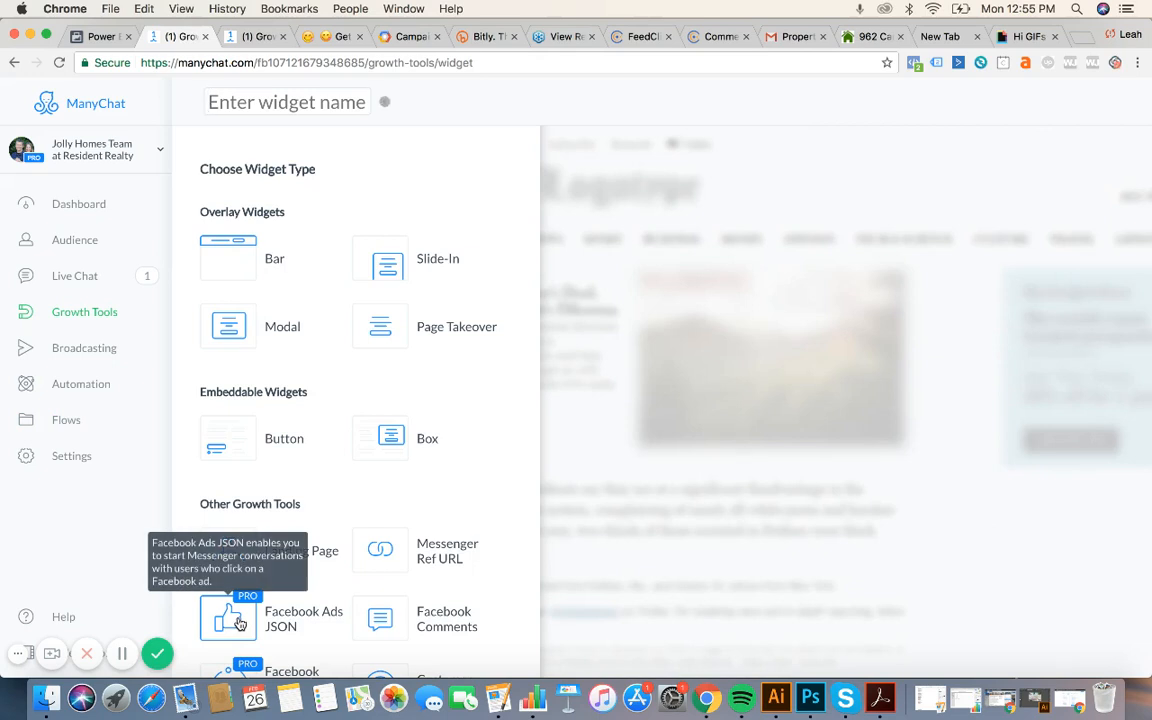
{"action": "left_click", "coordinate": [229, 618]}
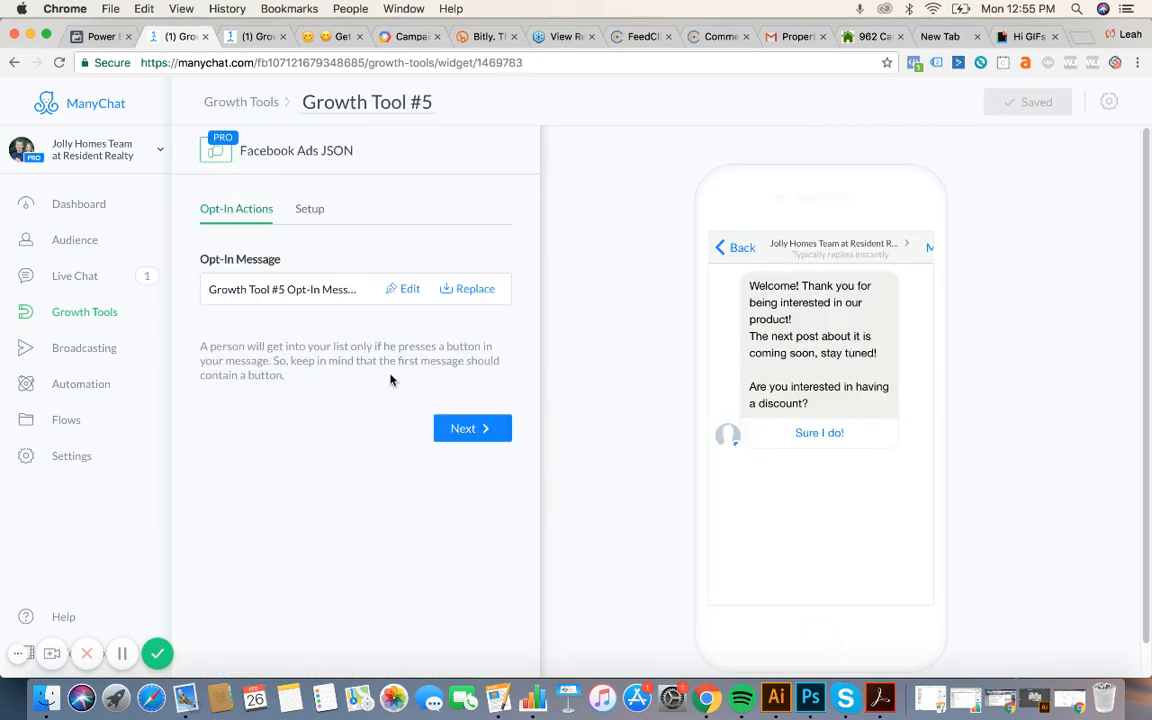
Replace Growth Tool #5's default opt-in text with the greeting copied from the AI Listing flow.
{"action": "left_click", "coordinate": [408, 290]}
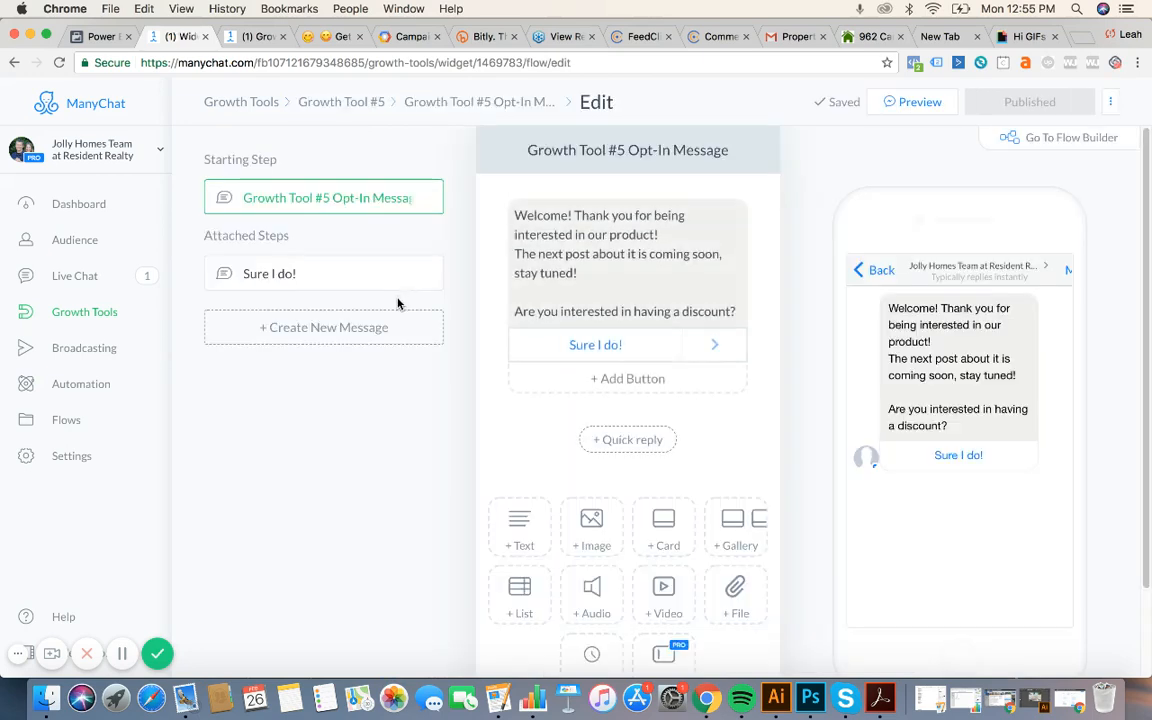
{"action": "left_click", "coordinate": [255, 36]}
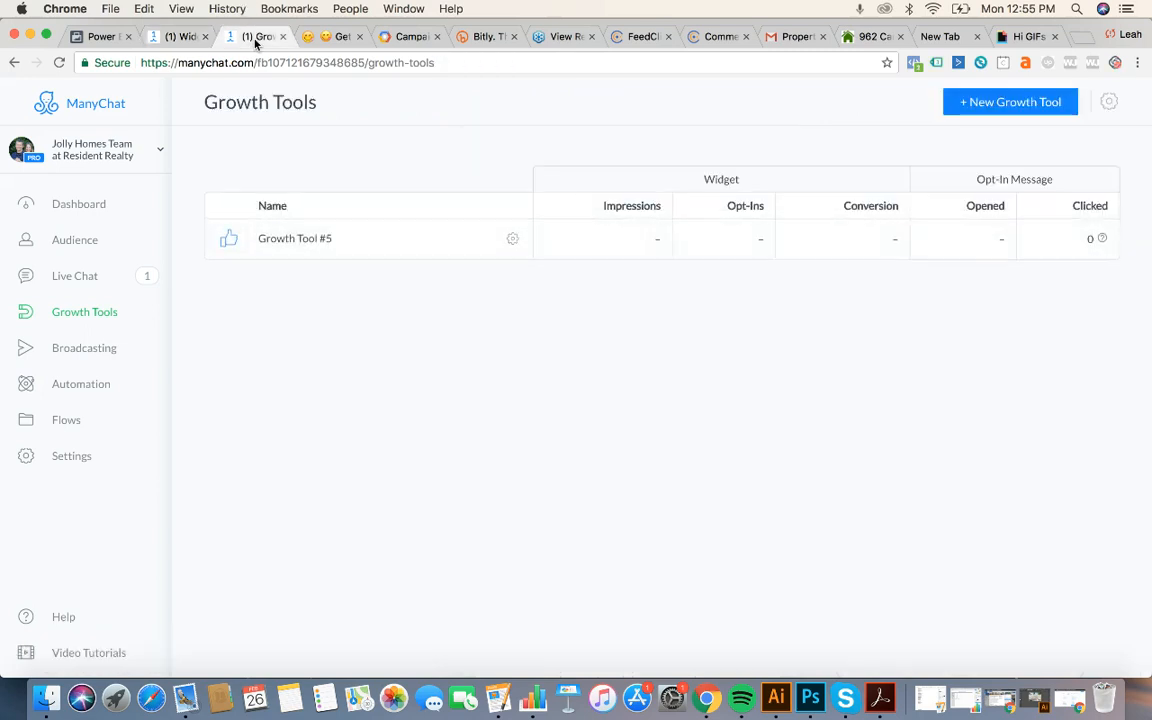
{"action": "left_click", "coordinate": [66, 420]}
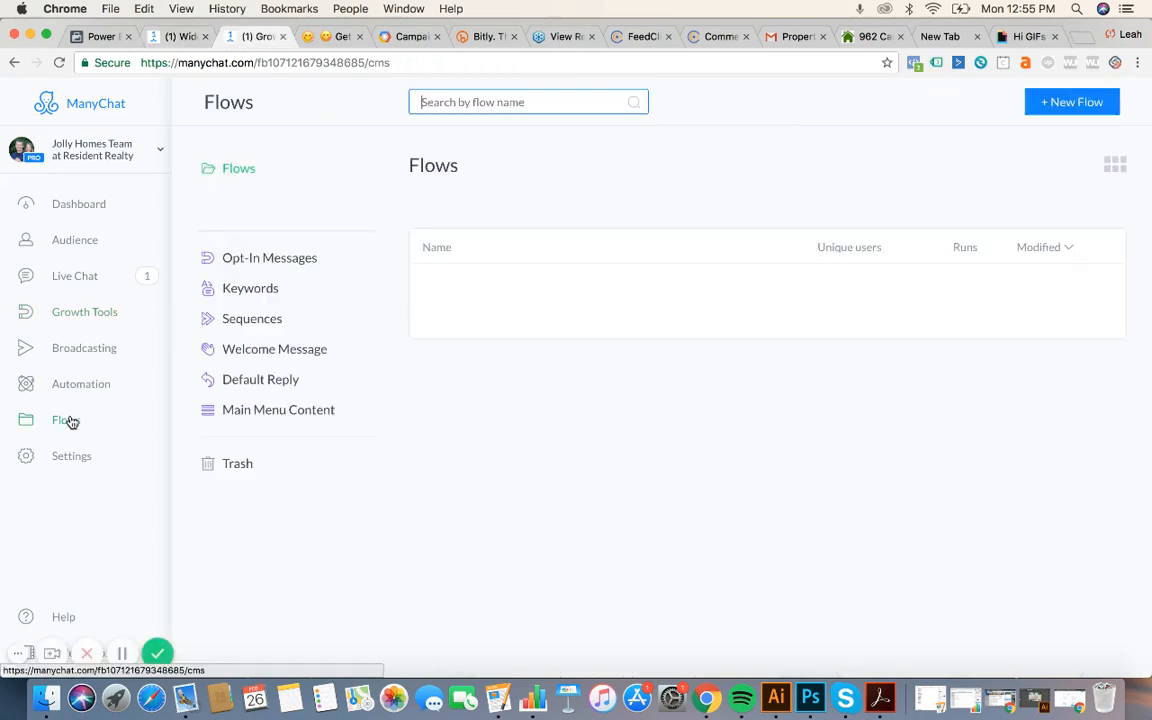
{"action": "left_click", "coordinate": [635, 342]}
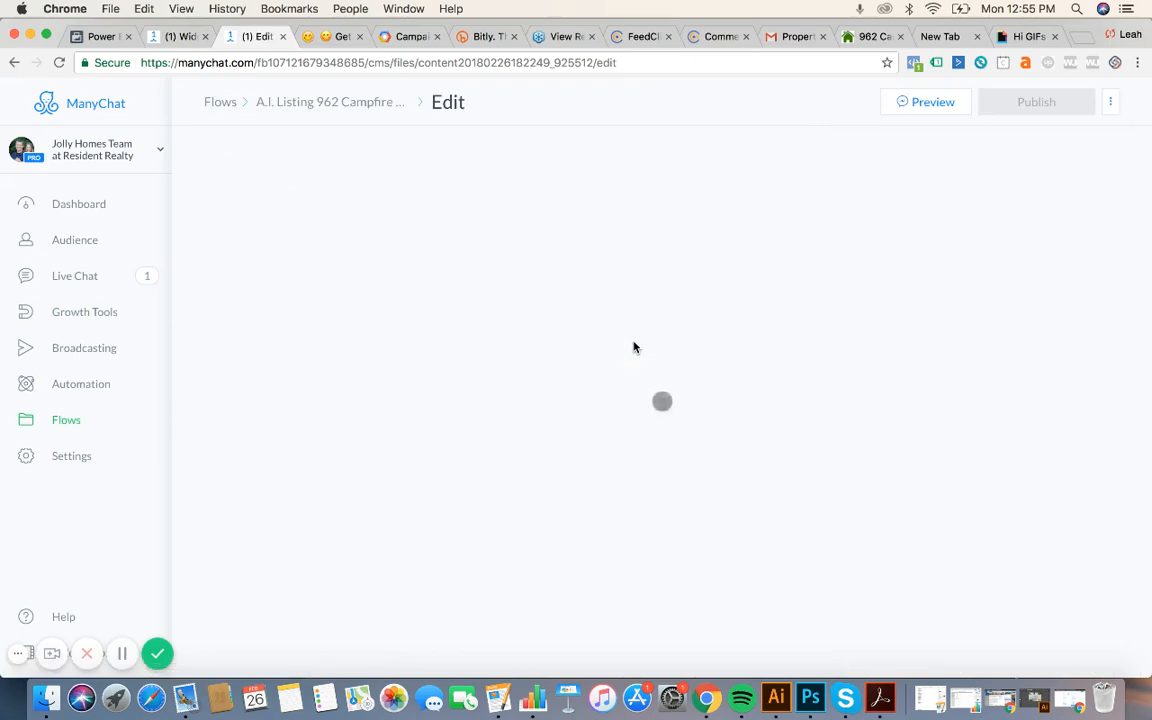
{"action": "left_click", "coordinate": [600, 399]}
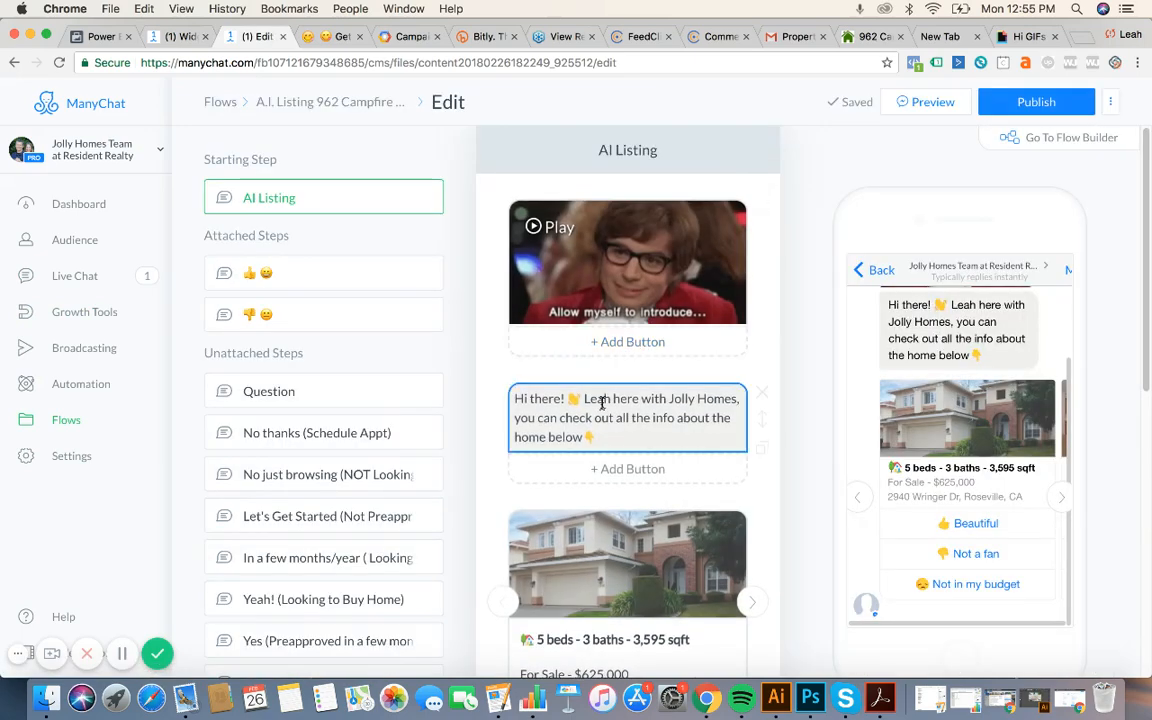
{"action": "left_click_drag", "start_coordinate": [600, 437], "coordinate": [490, 398]}
{"action": "key", "text": "super+c"}
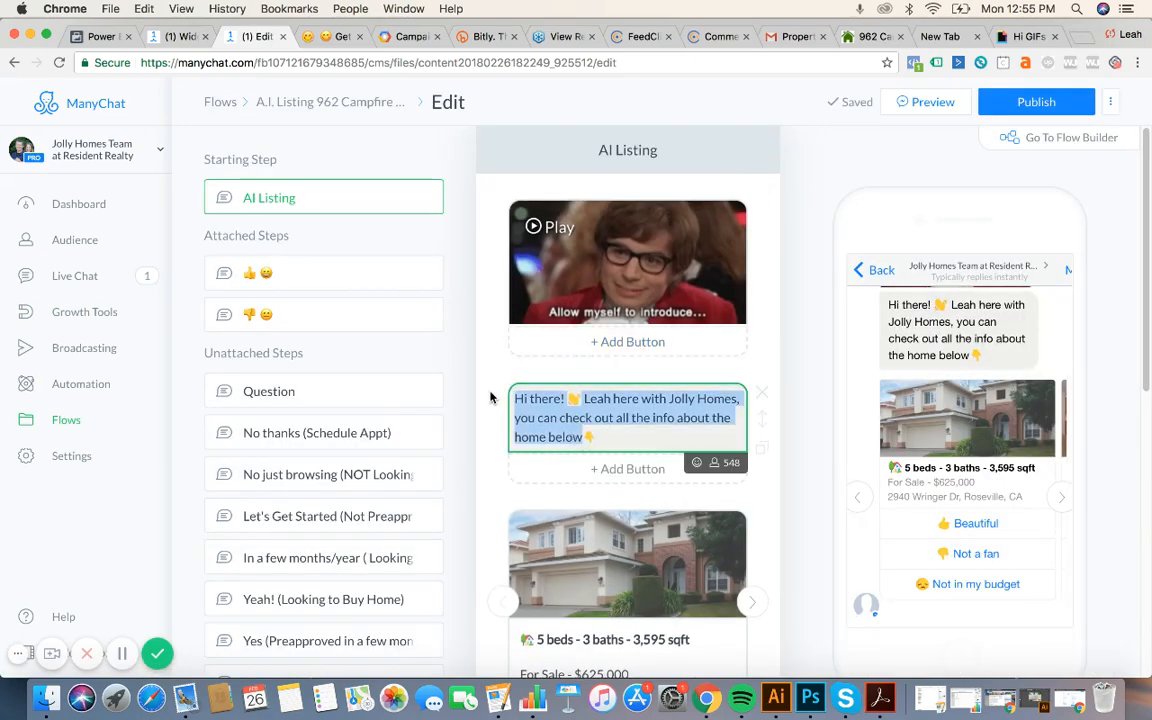
{"action": "left_click", "coordinate": [165, 36]}
{"action": "left_click_drag", "start_coordinate": [713, 310], "coordinate": [518, 212]}
{"action": "key", "text": "super+v"}
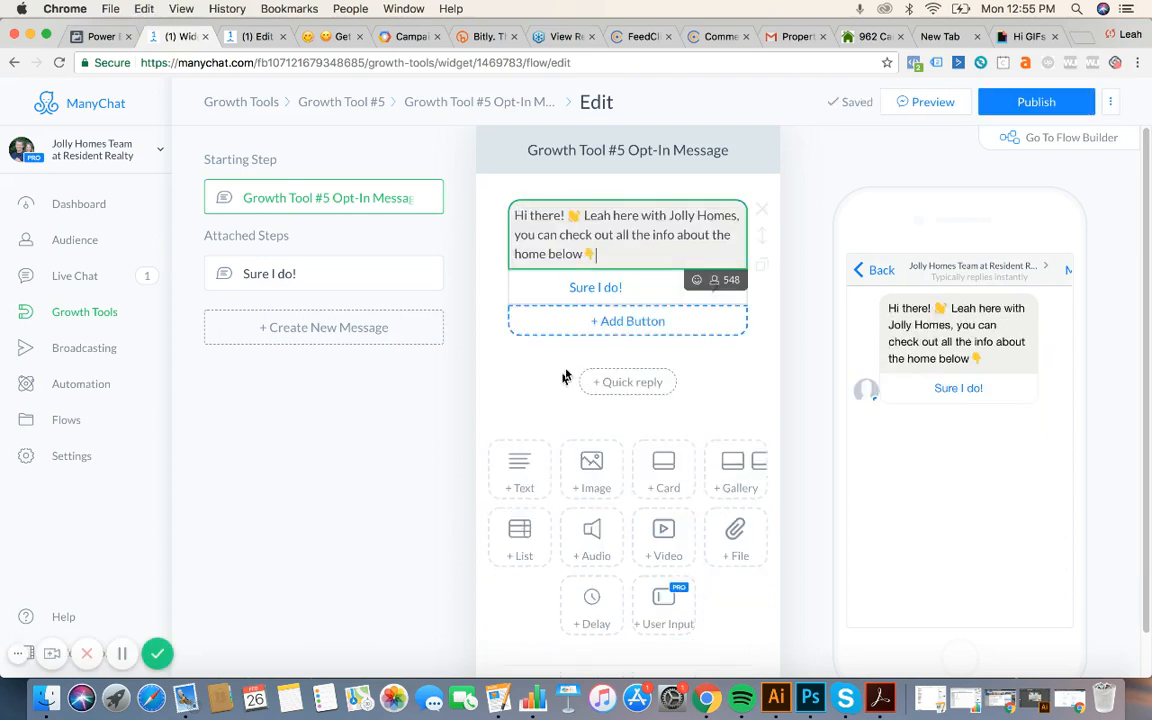
Return to the AI Listing flow editor and scroll to the 5 beds - 3 baths property card.
{"action": "left_click", "coordinate": [235, 37]}
{"action": "scroll", "coordinate": [648, 375], "scroll_direction": "down", "scroll_amount": 5}
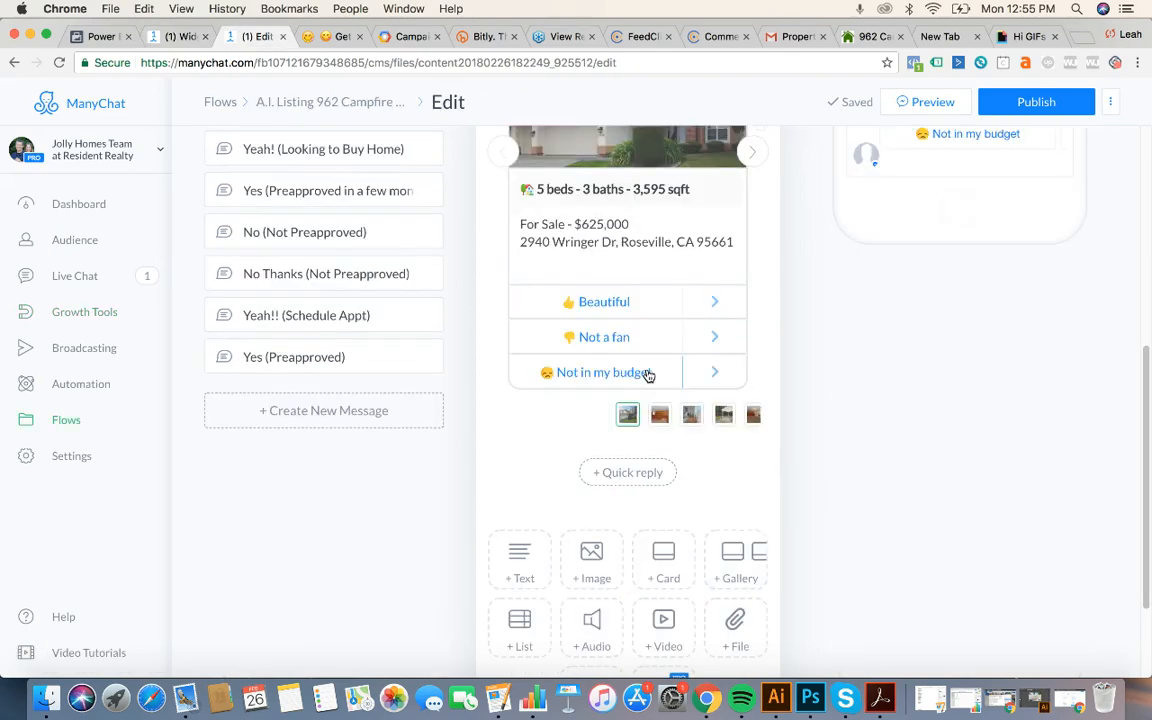
{"action": "scroll", "coordinate": [604, 402], "scroll_direction": "up", "scroll_amount": 3}
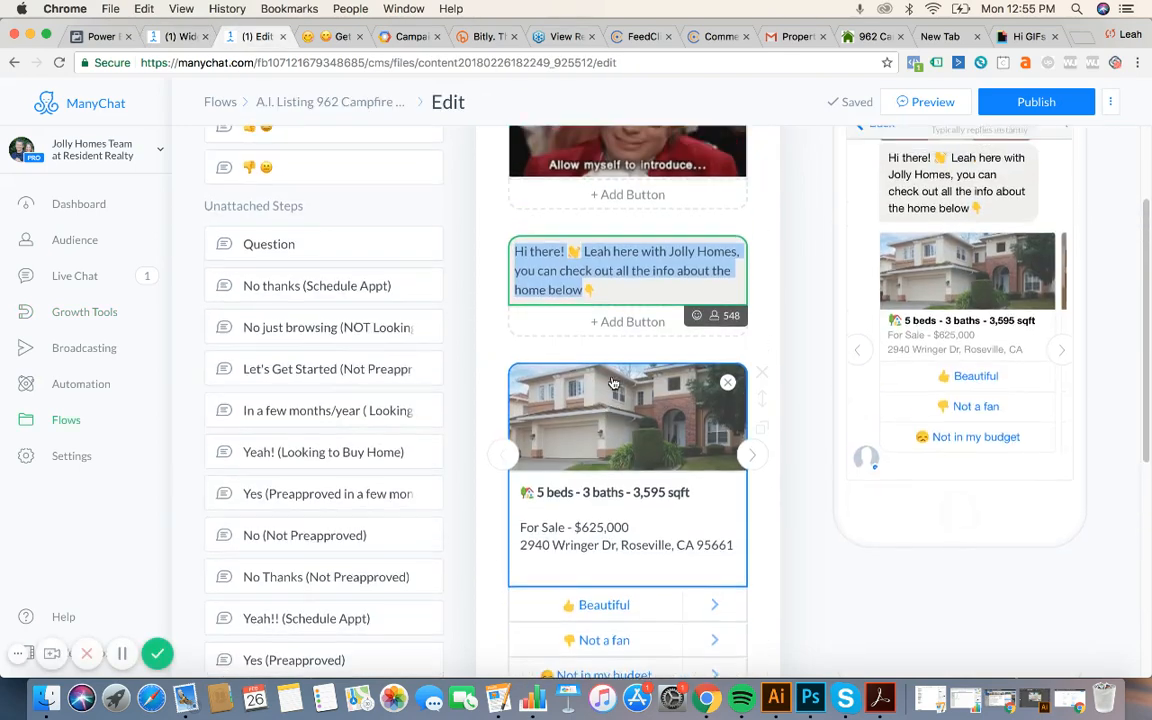
{"action": "scroll", "coordinate": [600, 490], "scroll_direction": "down", "scroll_amount": 3}
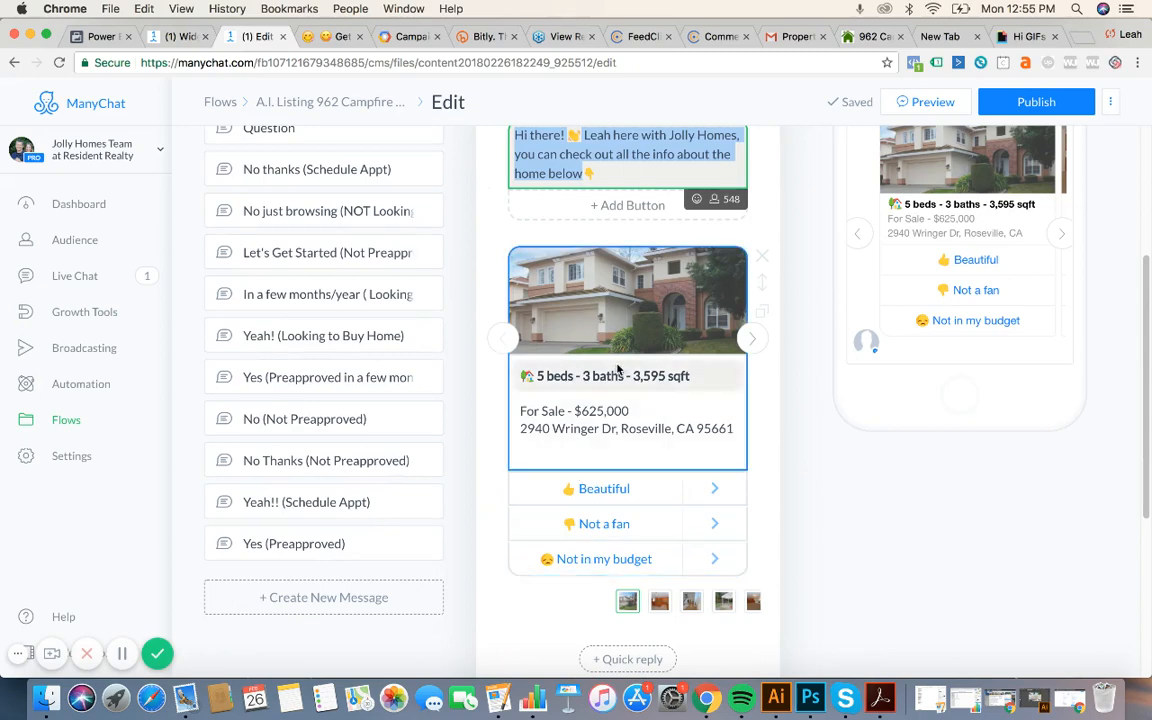
{"action": "scroll", "coordinate": [617, 370], "scroll_direction": "up", "scroll_amount": 5}
{"action": "scroll", "coordinate": [617, 370], "scroll_direction": "down", "scroll_amount": 5}
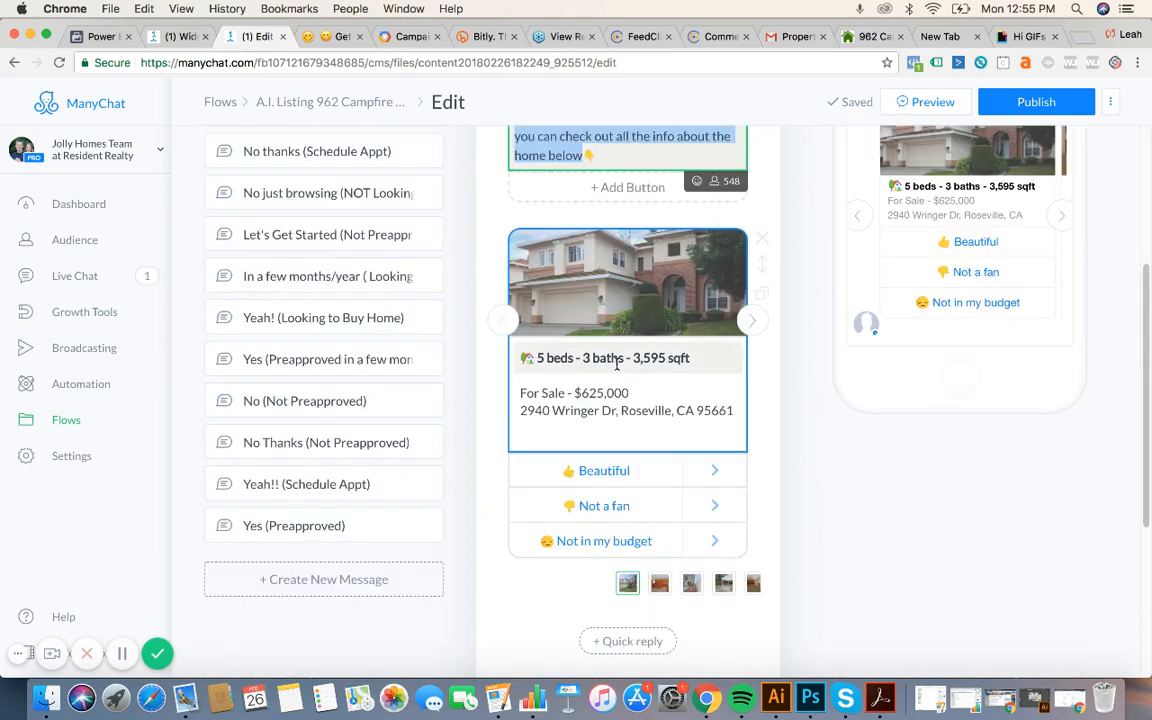
{"action": "scroll", "coordinate": [612, 507], "scroll_direction": "up", "scroll_amount": 5}
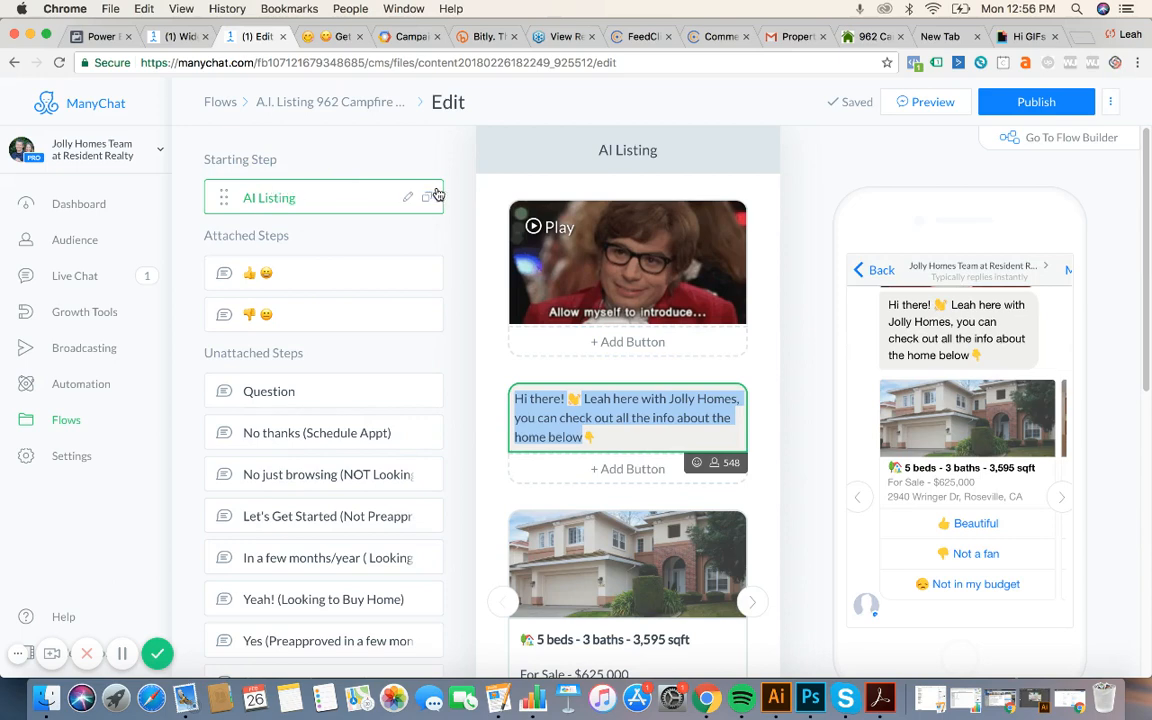
{"action": "scroll", "coordinate": [640, 410], "scroll_direction": "down", "scroll_amount": 4}
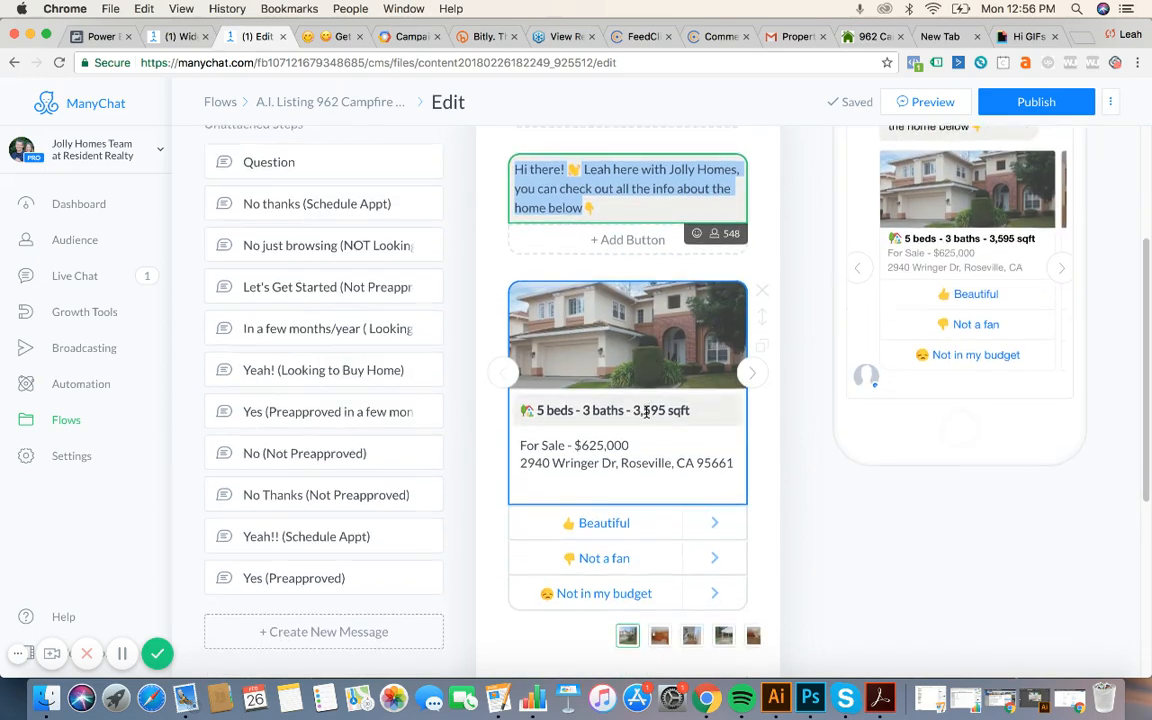
Replace the property card's photo with 962.jpg from Downloads.
{"action": "left_click", "coordinate": [583, 313]}
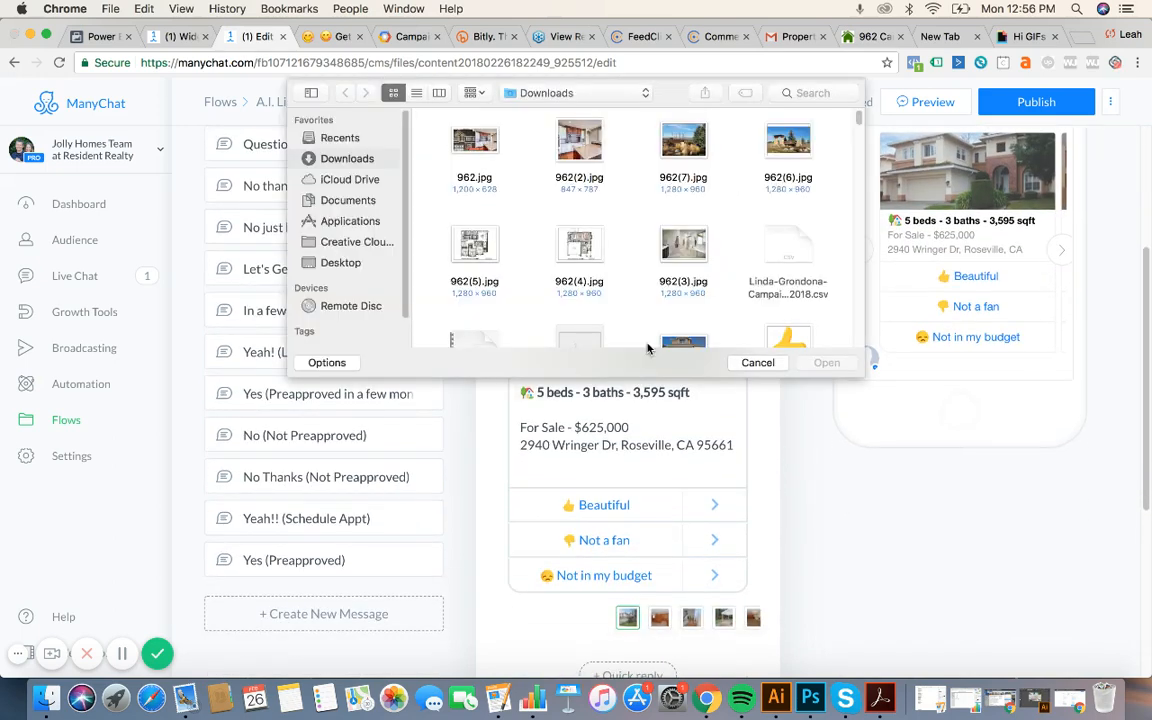
{"action": "left_click", "coordinate": [497, 163]}
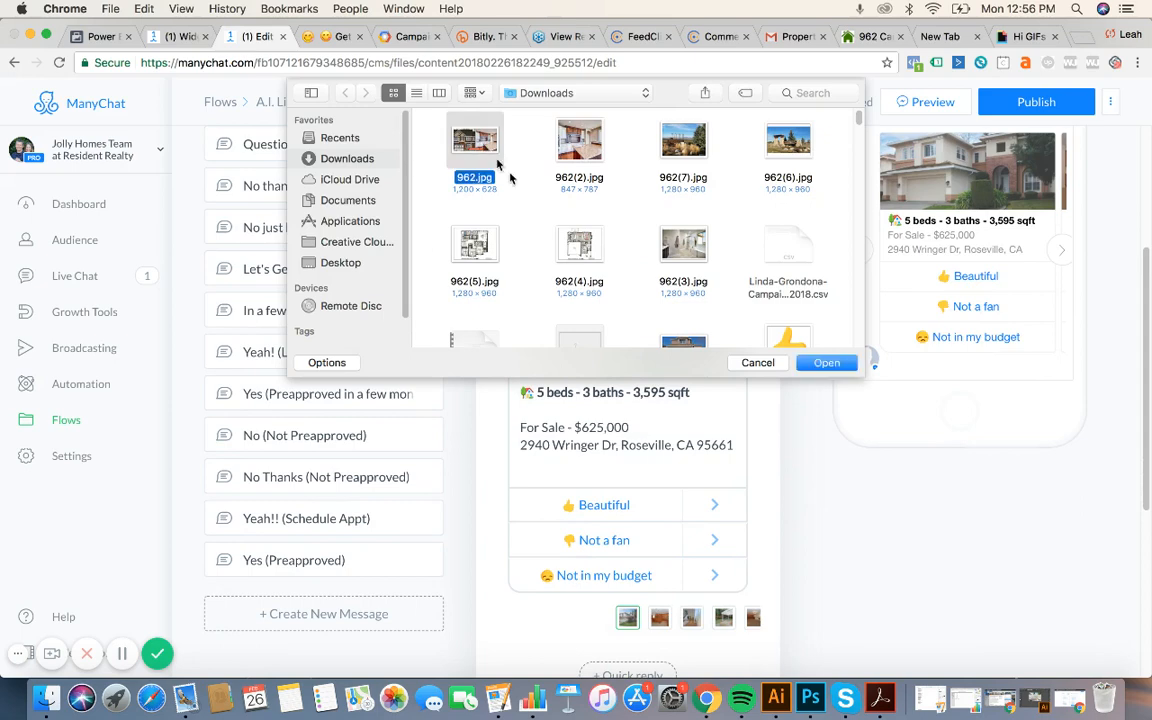
{"action": "left_click", "coordinate": [848, 363]}
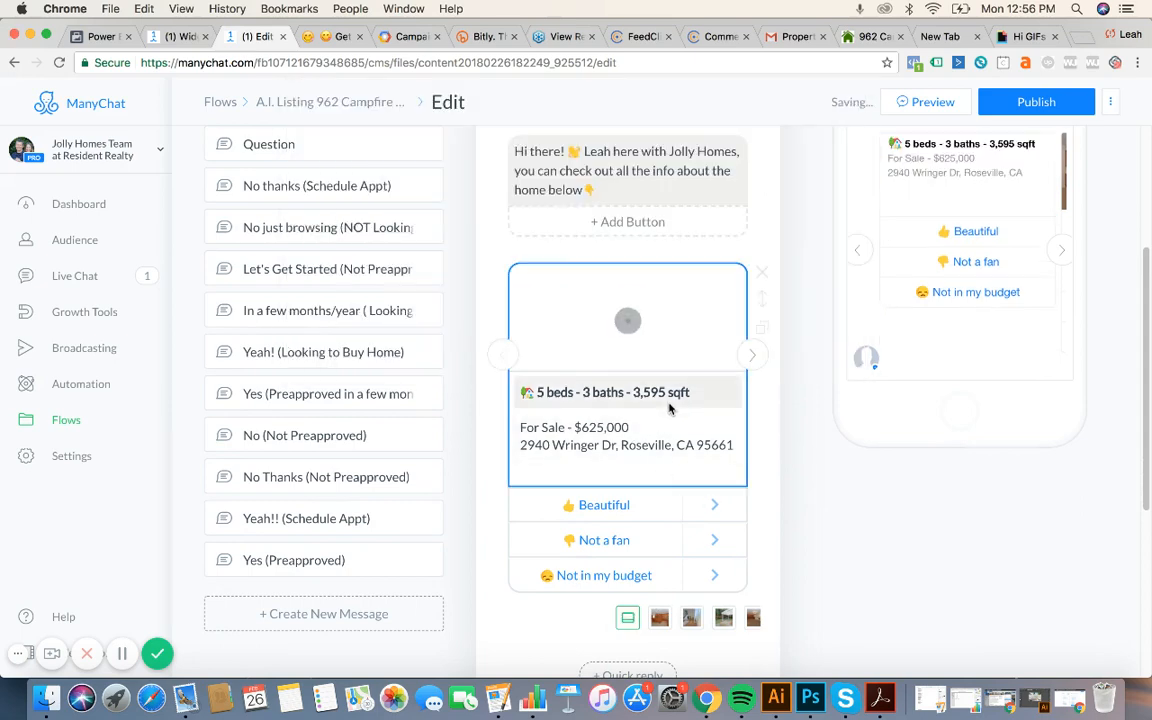
{"action": "left_click", "coordinate": [660, 392]}
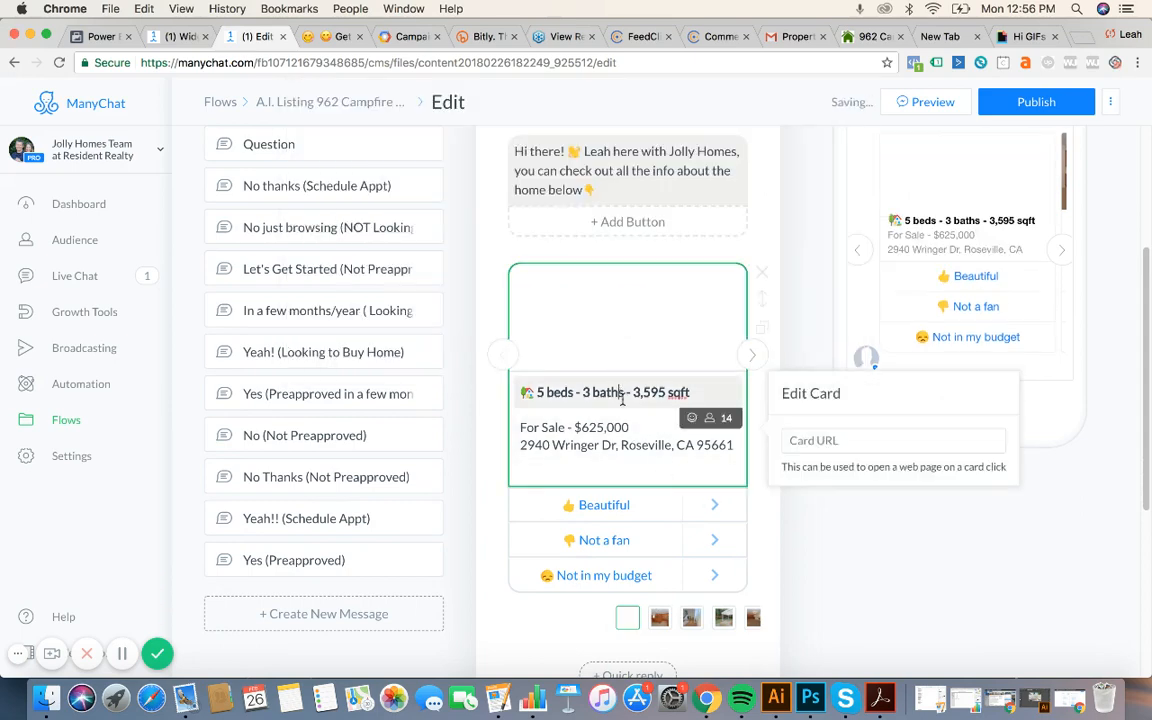
{"action": "left_click", "coordinate": [616, 427]}
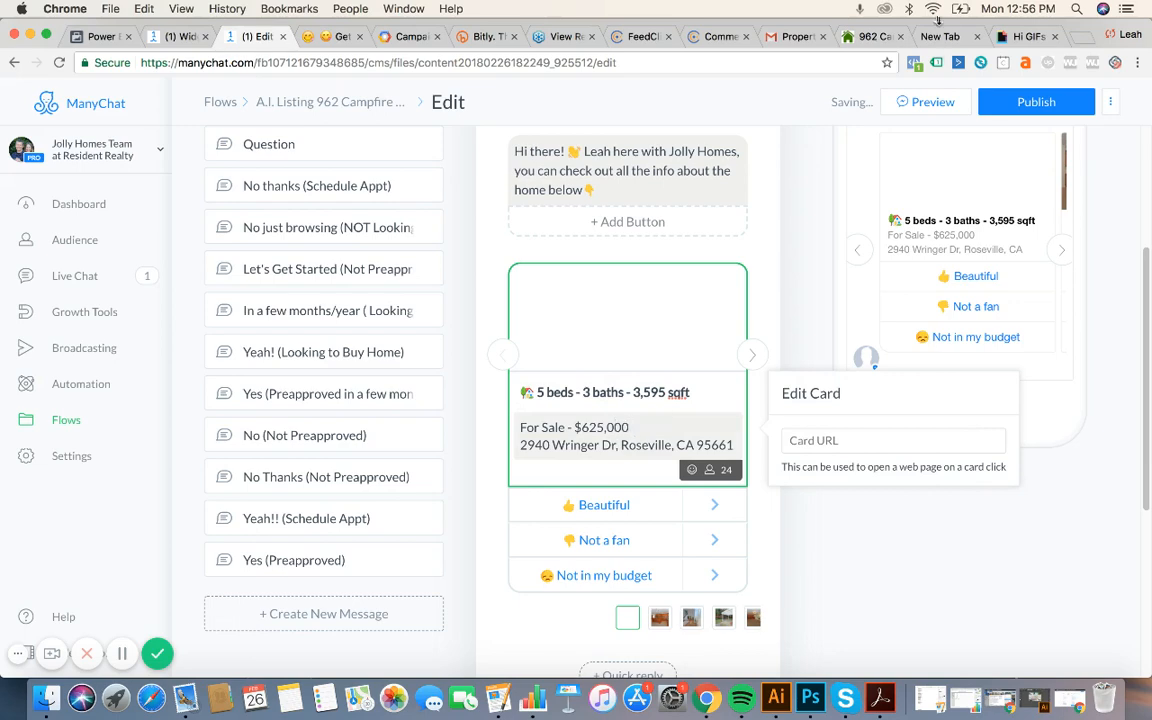
{"action": "left_click", "coordinate": [862, 41]}
{"action": "left_click_drag", "start_coordinate": [611, 93], "coordinate": [553, 200]}
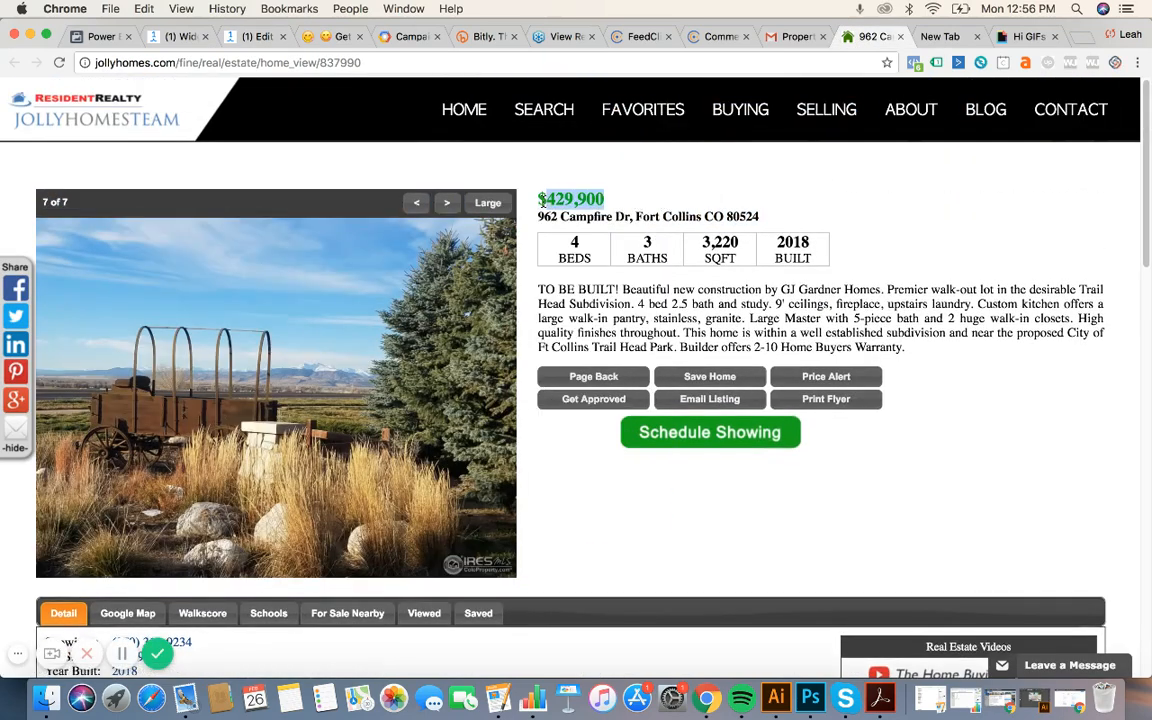
{"action": "left_click", "coordinate": [231, 42]}
{"action": "left_click", "coordinate": [629, 427]}
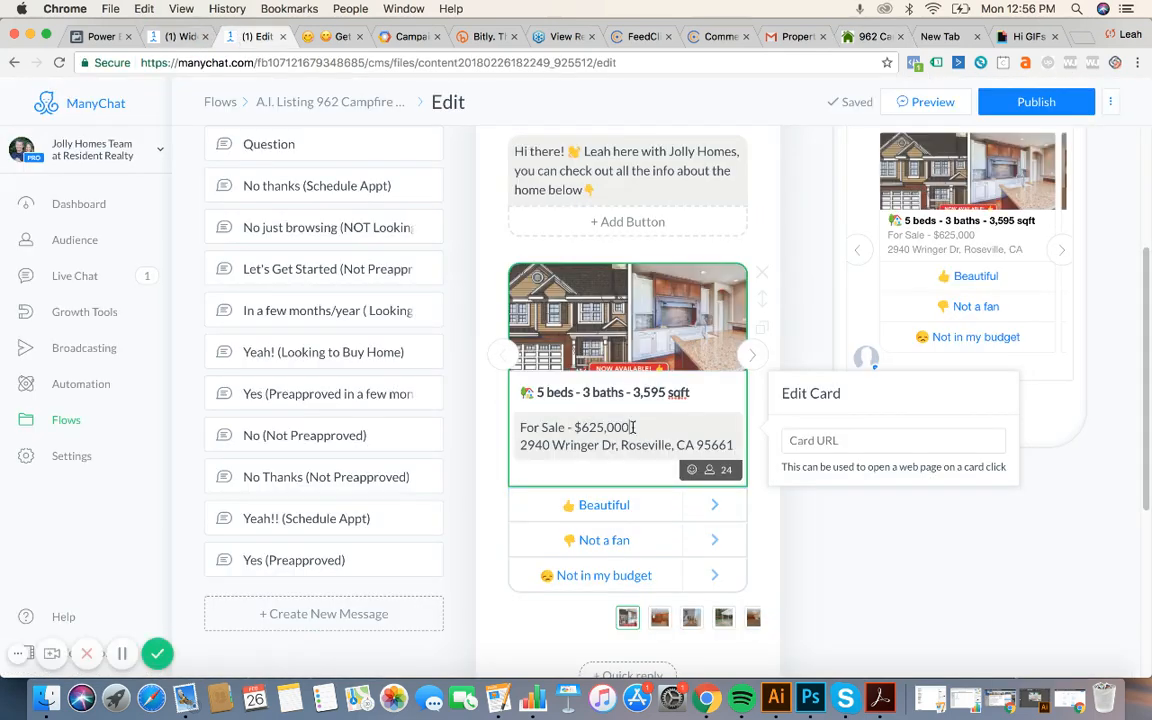
{"action": "left_click_drag", "start_coordinate": [629, 427], "coordinate": [585, 428]}
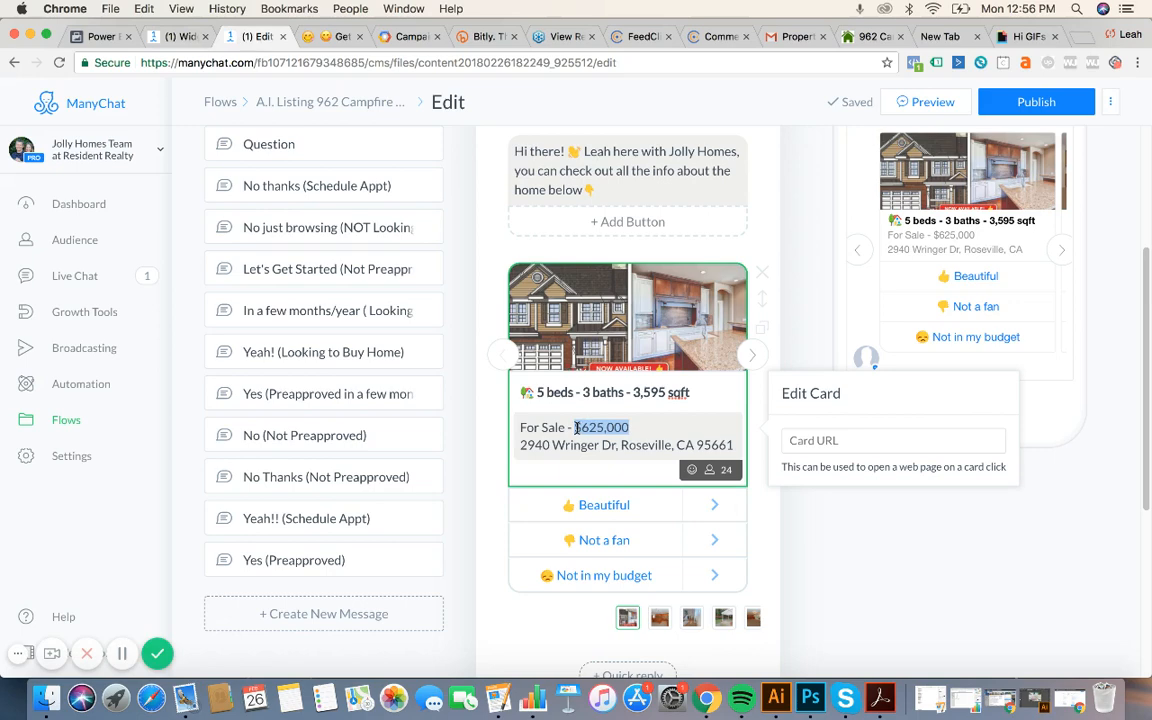
{"action": "type", "text": "$429,900"}
{"action": "left_click", "coordinate": [868, 36]}
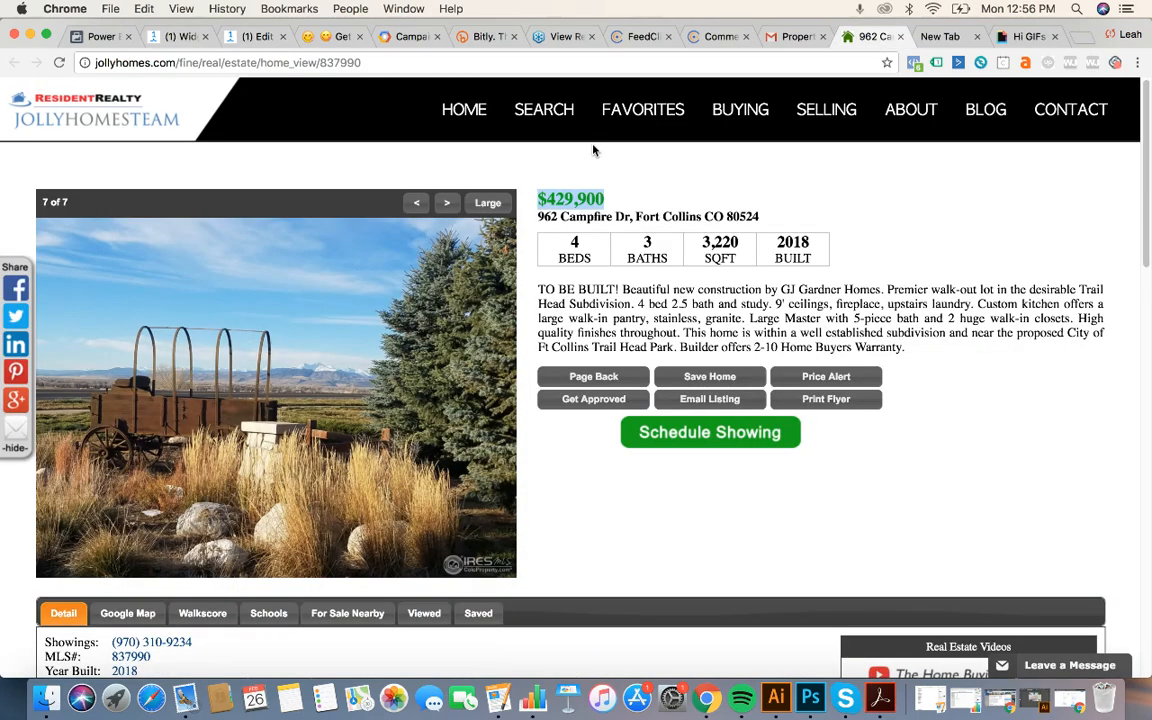
{"action": "left_click_drag", "start_coordinate": [760, 216], "coordinate": [538, 216]}
{"action": "key", "text": "super+c"}
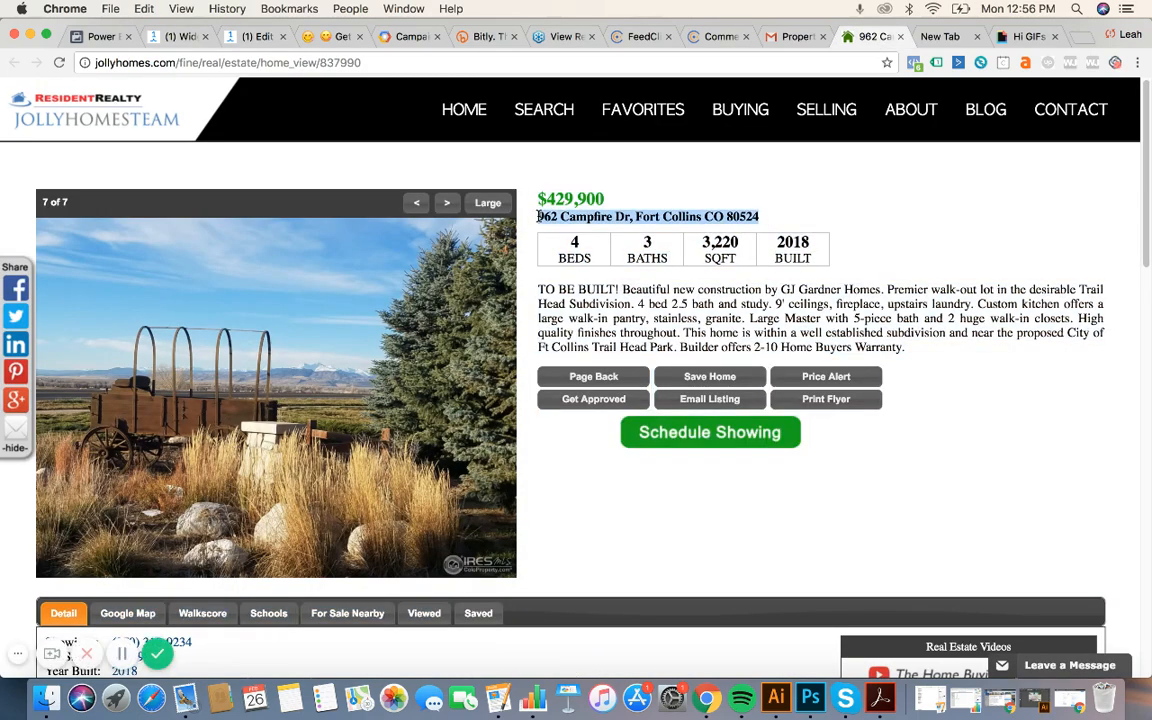
{"action": "left_click", "coordinate": [244, 36]}
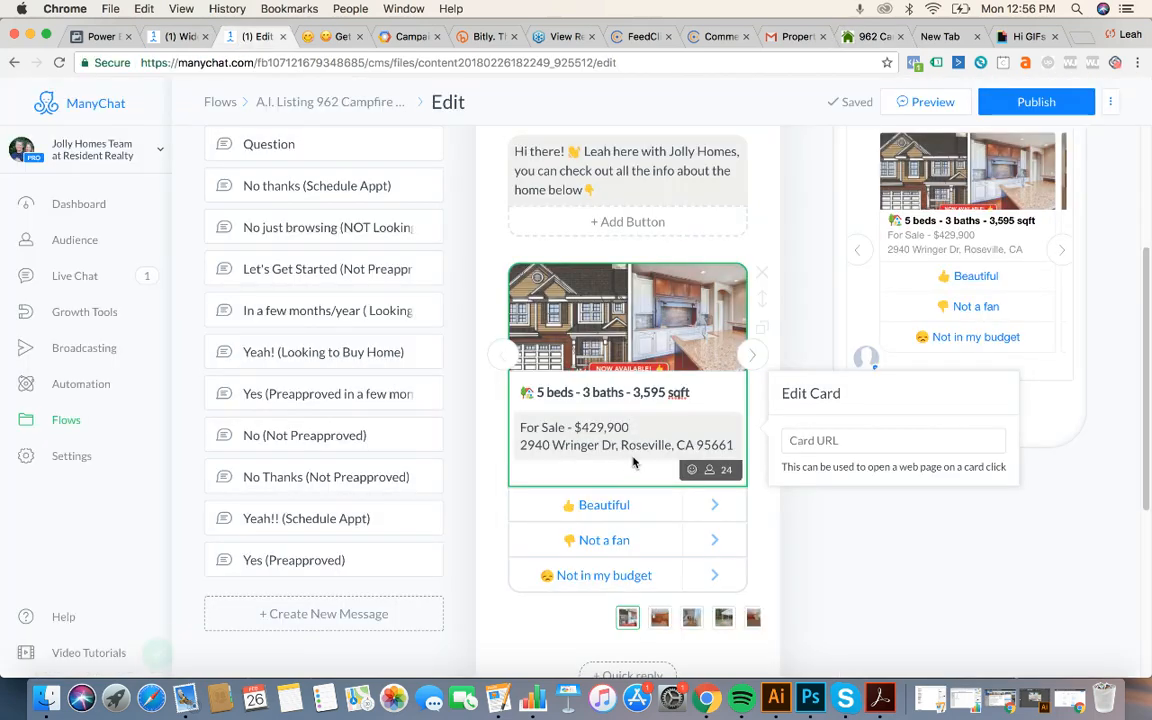
{"action": "left_click_drag", "start_coordinate": [732, 446], "coordinate": [522, 448]}
{"action": "key", "text": "super+v"}
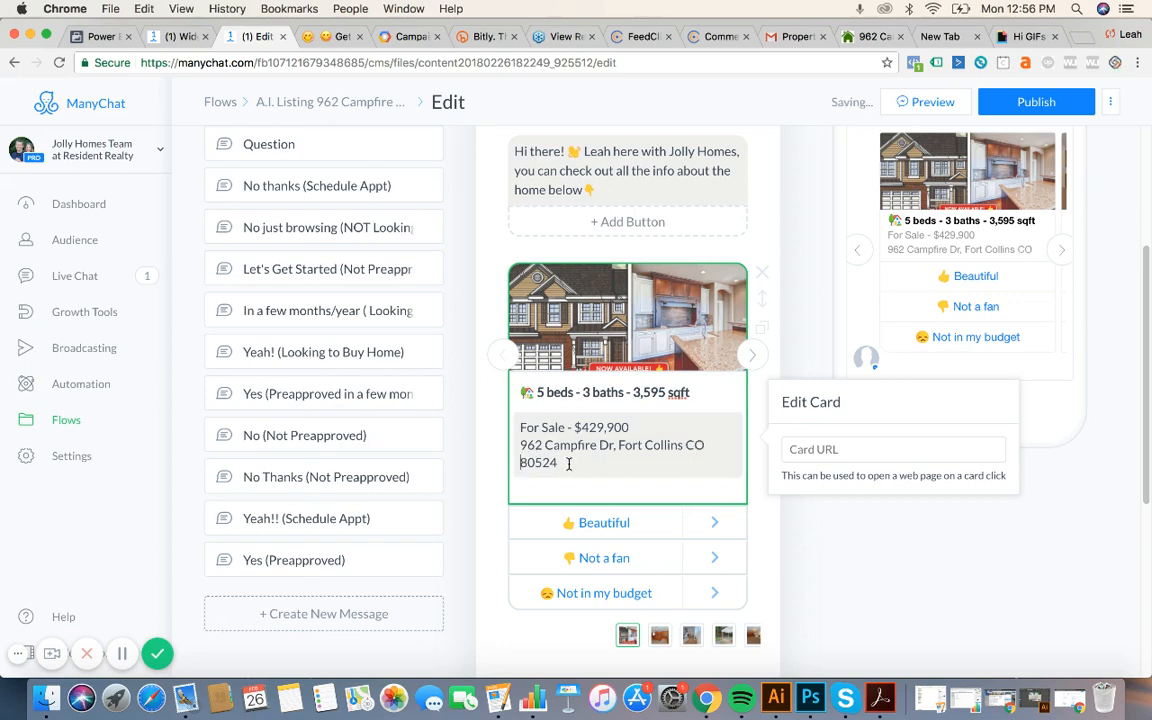
{"action": "left_click_drag", "start_coordinate": [562, 463], "coordinate": [519, 450]}
{"action": "key", "text": "super+c"}
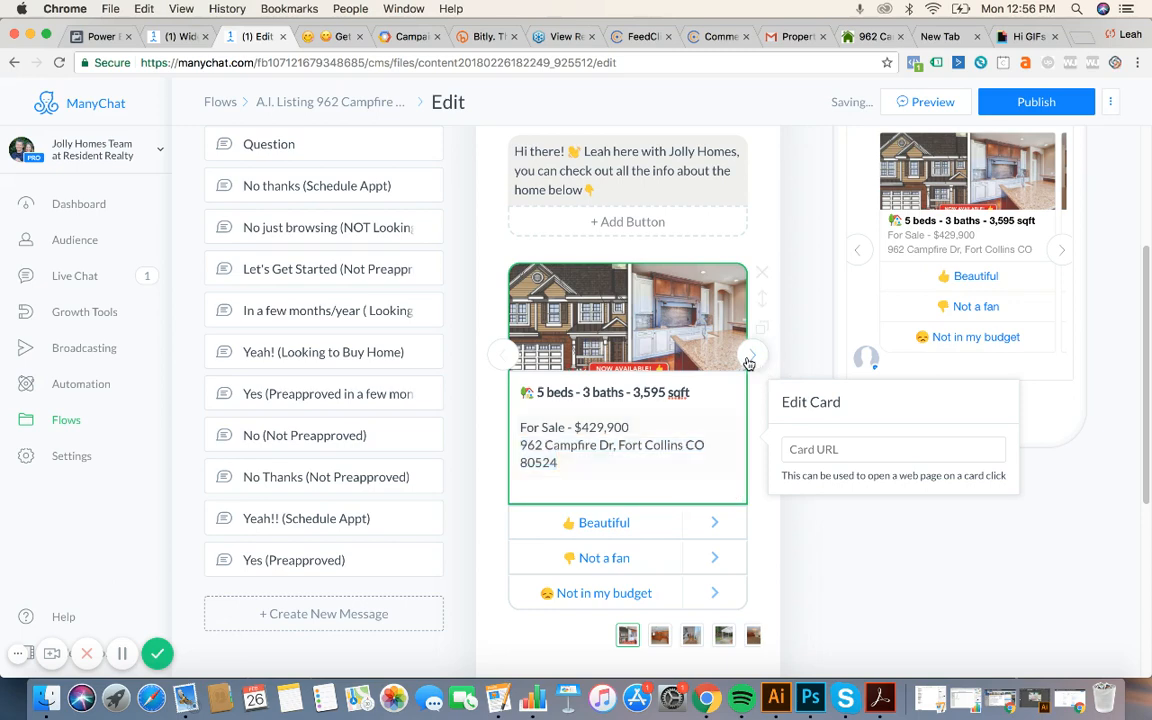
{"action": "left_click", "coordinate": [751, 356]}
{"action": "left_click", "coordinate": [609, 445]}
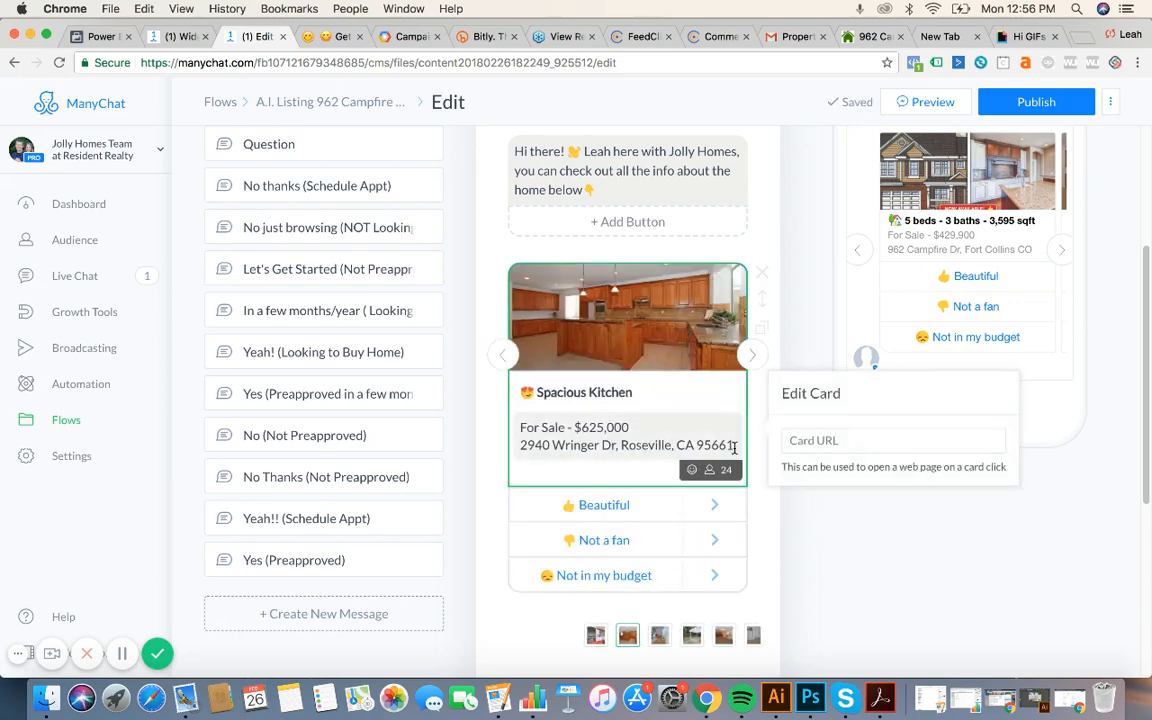
{"action": "left_click_drag", "start_coordinate": [733, 447], "coordinate": [515, 430]}
{"action": "key", "text": "super+v"}
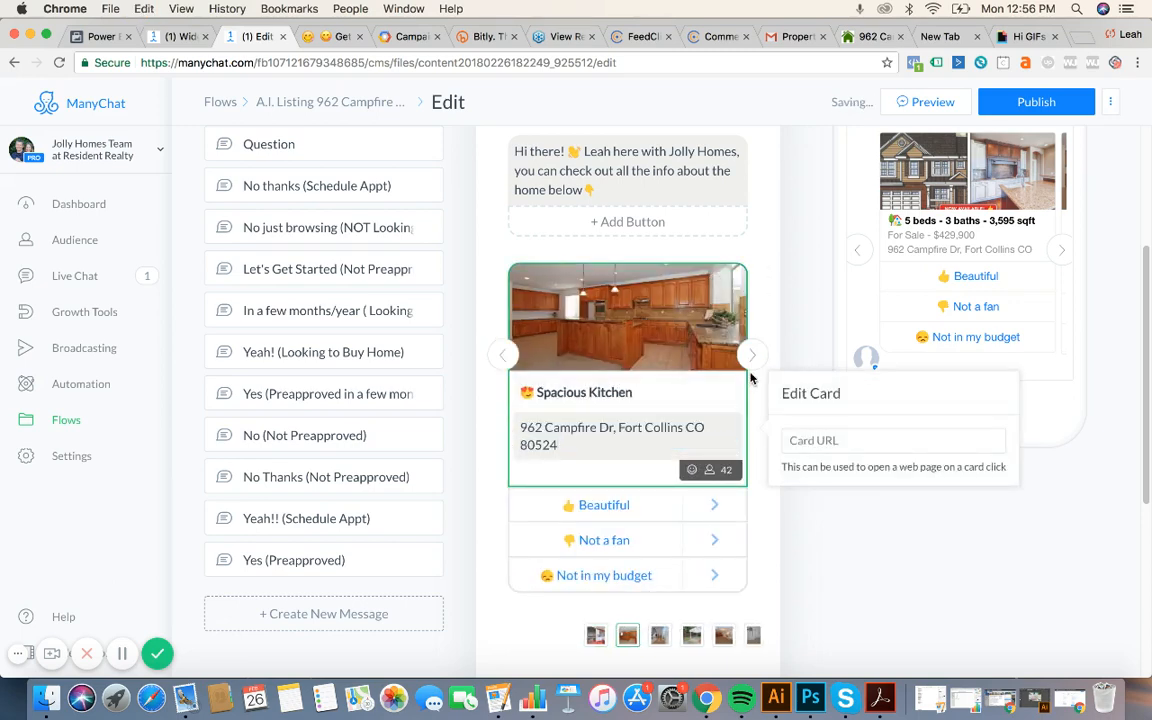
{"action": "left_click", "coordinate": [502, 355]}
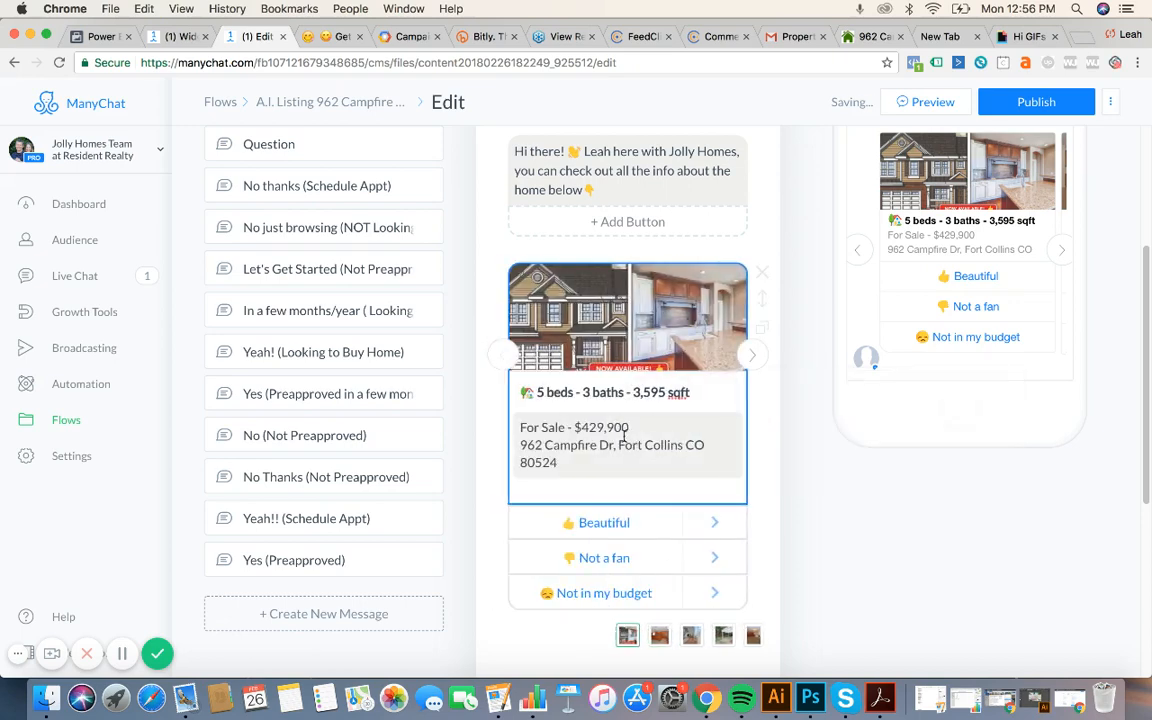
{"action": "triple_click", "coordinate": [613, 459]}
{"action": "key", "text": "super+c"}
{"action": "left_click", "coordinate": [752, 355]}
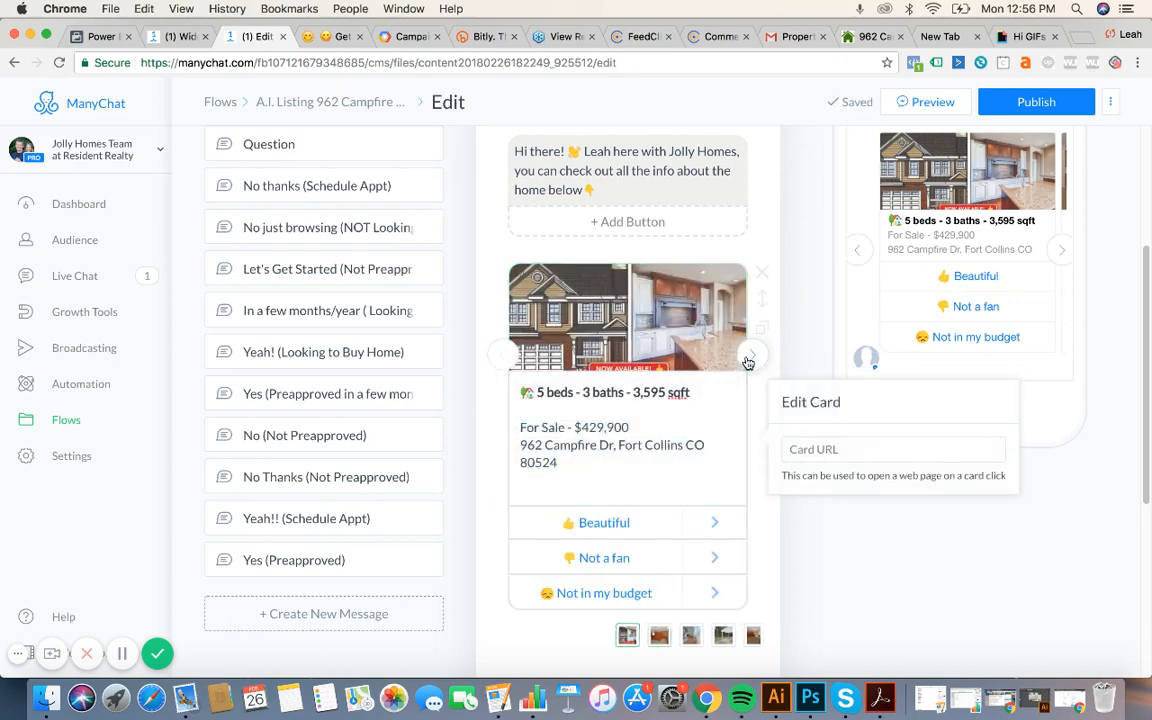
{"action": "left_click", "coordinate": [584, 447]}
{"action": "triple_click", "coordinate": [584, 447]}
{"action": "key", "text": "super+v"}
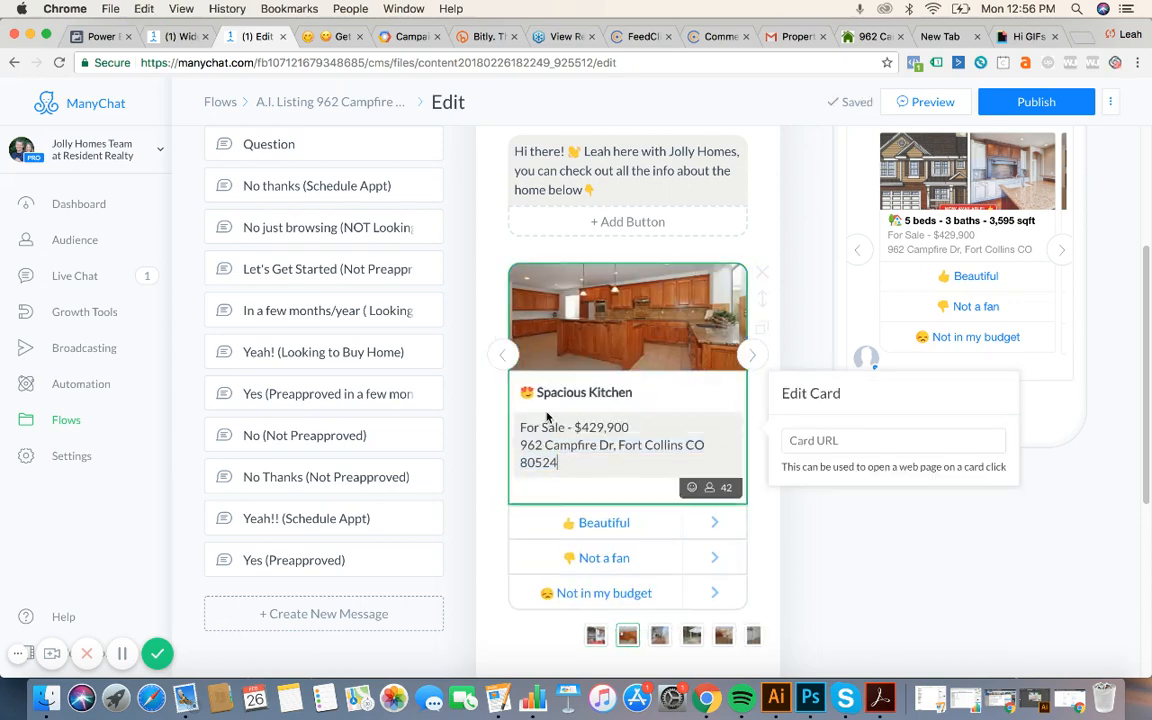
{"action": "left_click", "coordinate": [752, 355]}
{"action": "left_click", "coordinate": [600, 445]}
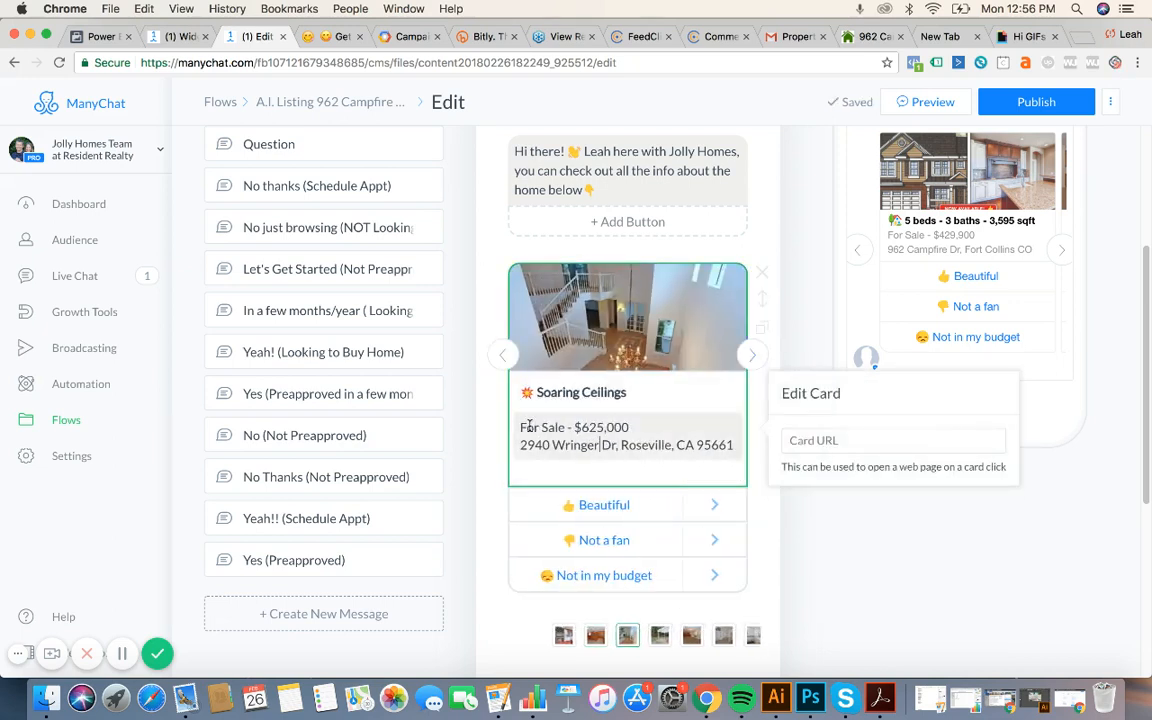
{"action": "left_click_drag", "start_coordinate": [530, 427], "coordinate": [504, 432]}
{"action": "left_click", "coordinate": [735, 445]}
{"action": "key", "text": "super+v"}
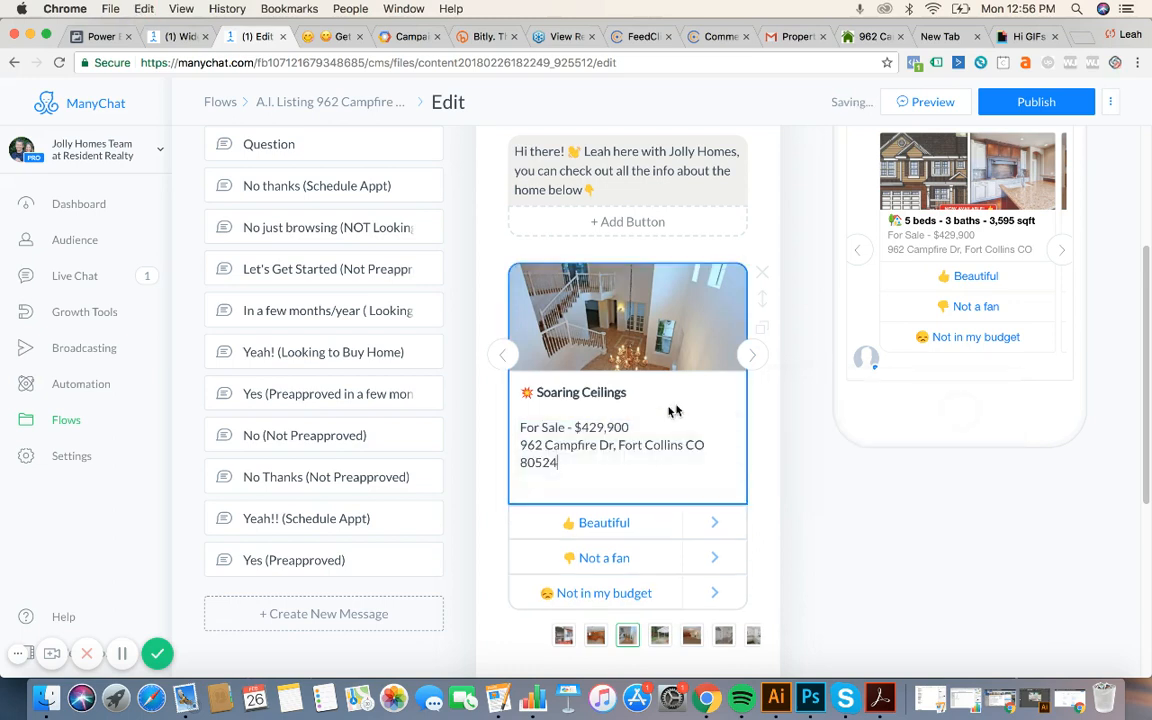
Apply the same $429,900 Fort Collins subtitle to the Backyard and Beautiful 2 Story Home cards.
{"action": "left_click", "coordinate": [748, 358]}
{"action": "left_click", "coordinate": [740, 445]}
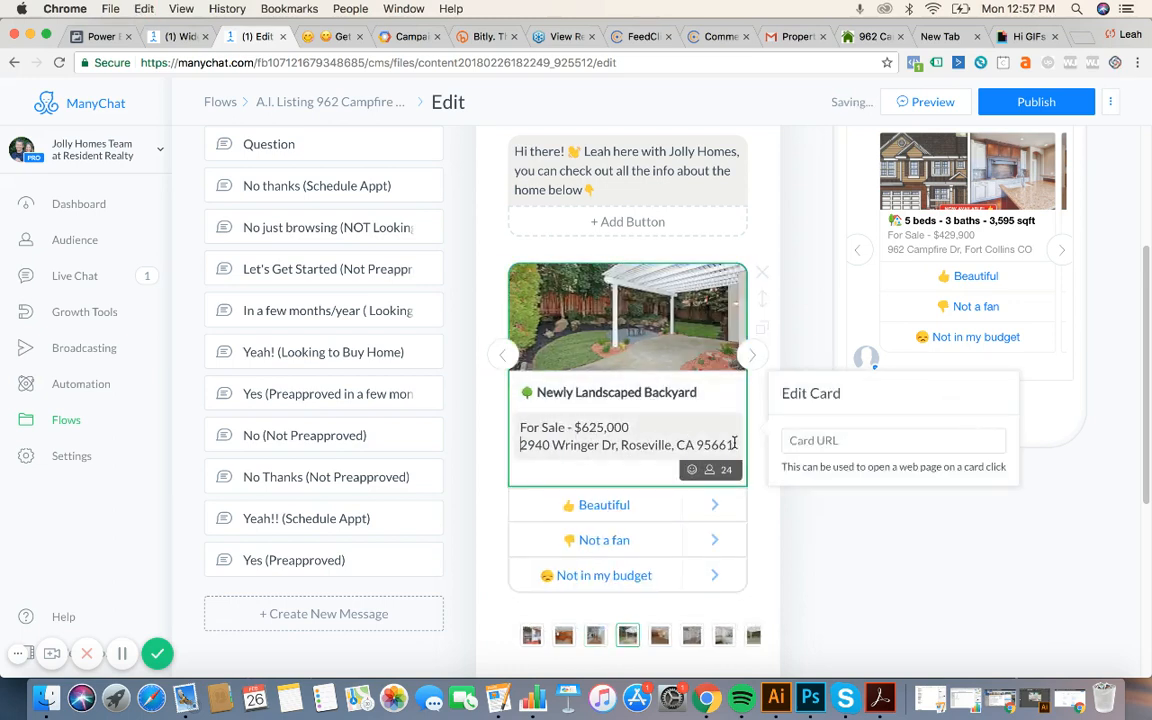
{"action": "left_click_drag", "start_coordinate": [734, 443], "coordinate": [534, 427]}
{"action": "key", "text": "super+v"}
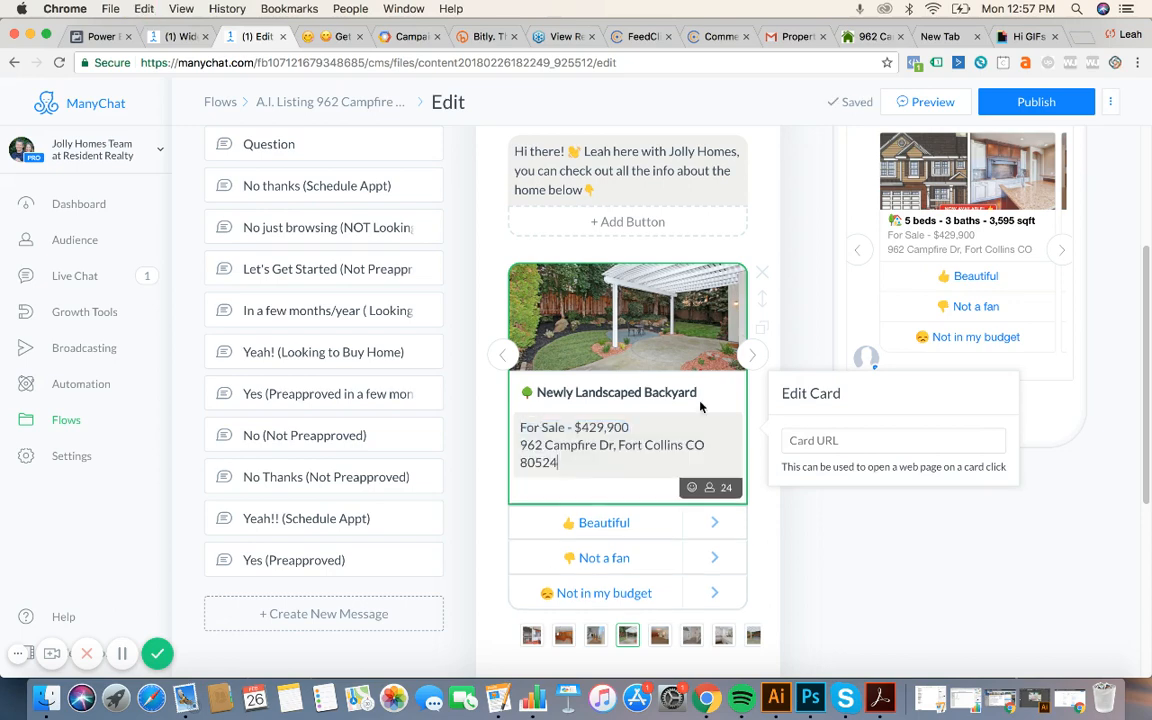
{"action": "left_click", "coordinate": [752, 357]}
{"action": "left_click", "coordinate": [641, 444]}
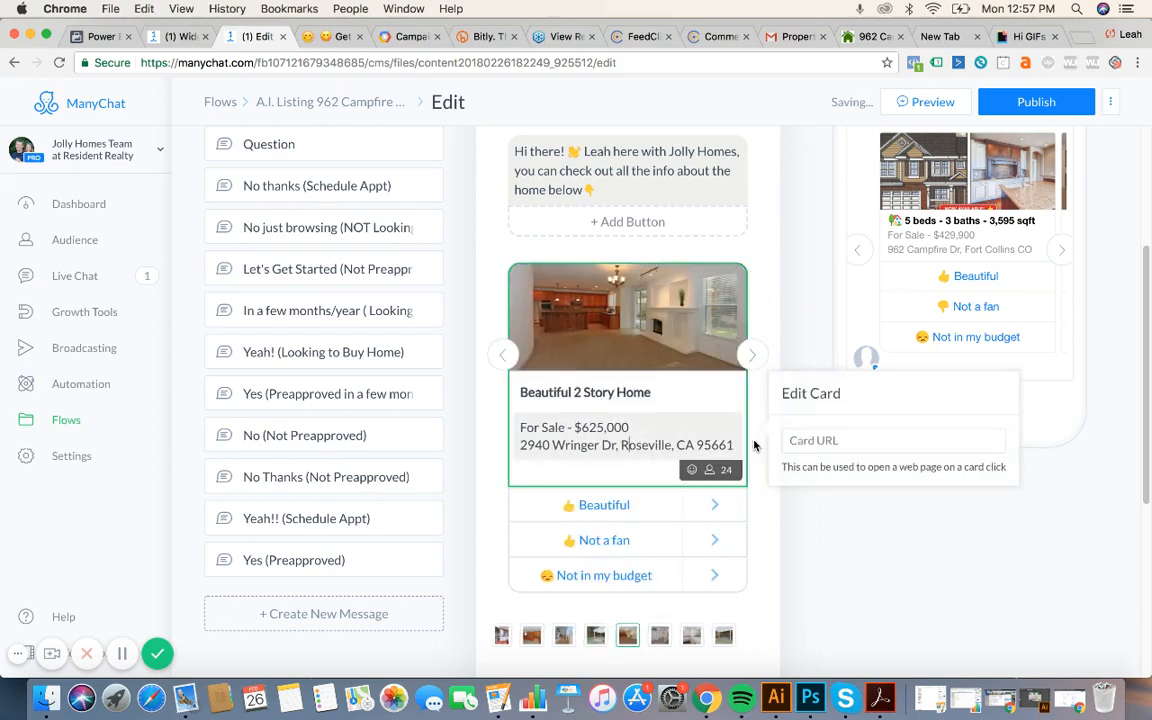
{"action": "left_click_drag", "start_coordinate": [734, 443], "coordinate": [516, 430]}
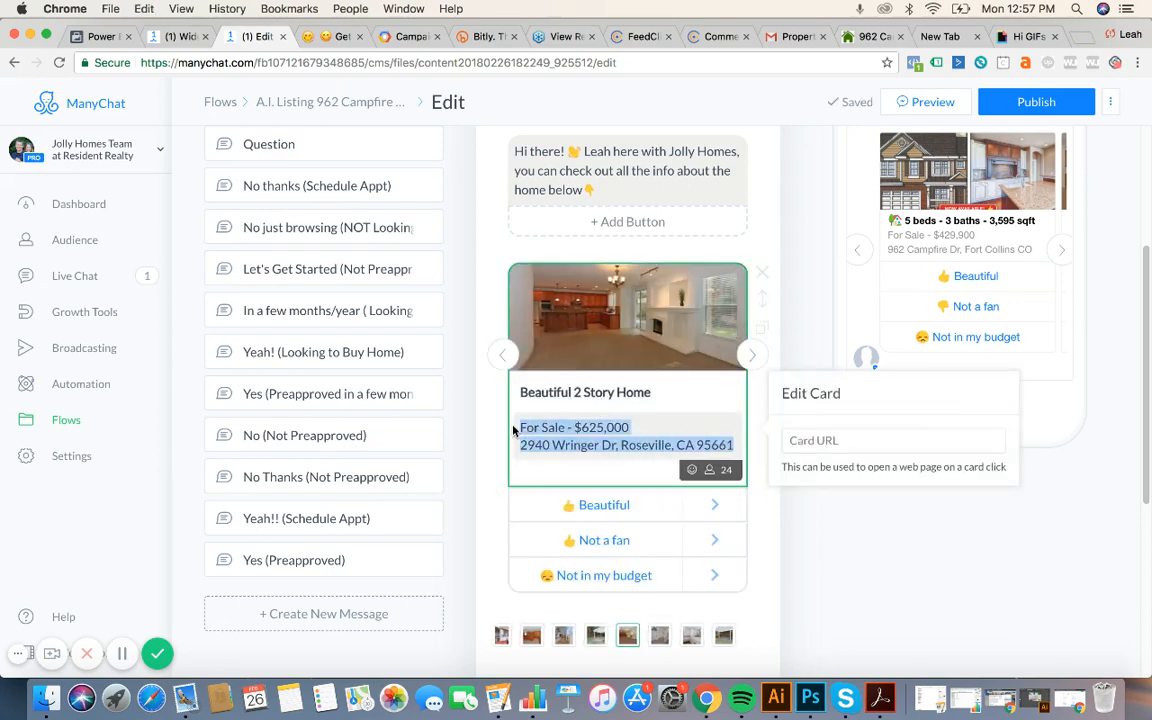
{"action": "key", "text": "super+v"}
Update the Formal Dining Room Off the Entry card's subtitle likewise, then return to the first card.
{"action": "left_click", "coordinate": [750, 356]}
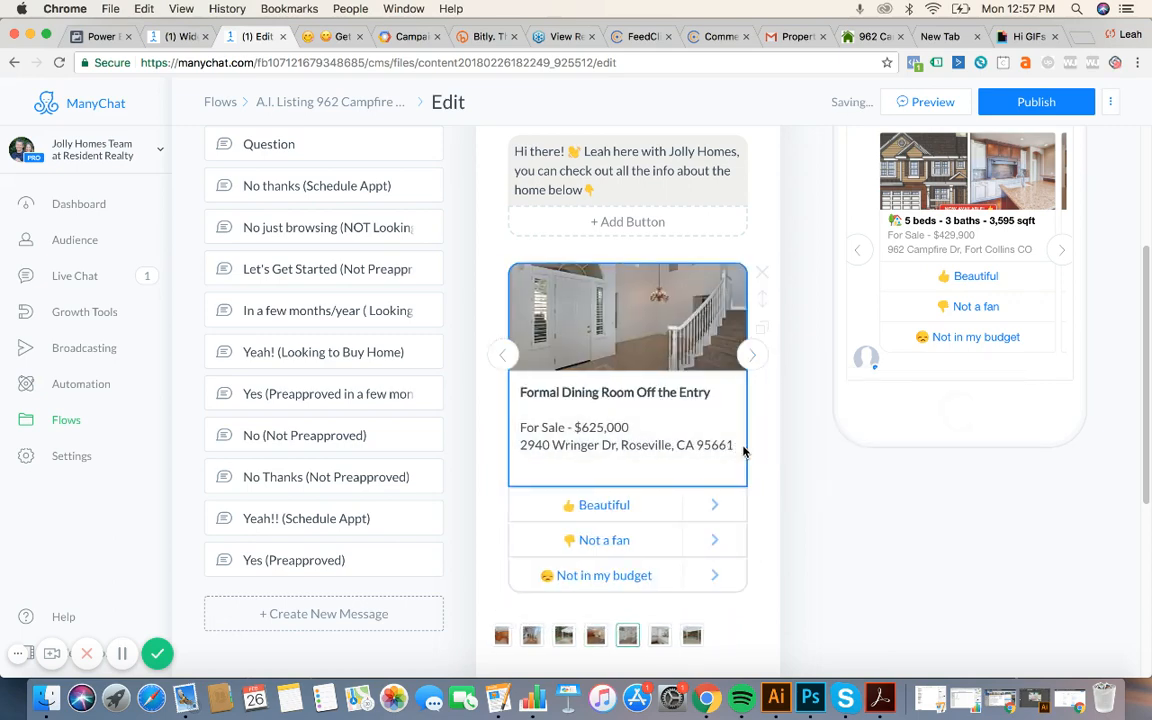
{"action": "left_click", "coordinate": [743, 452]}
{"action": "key", "text": "super+a"}
{"action": "key", "text": "super+v"}
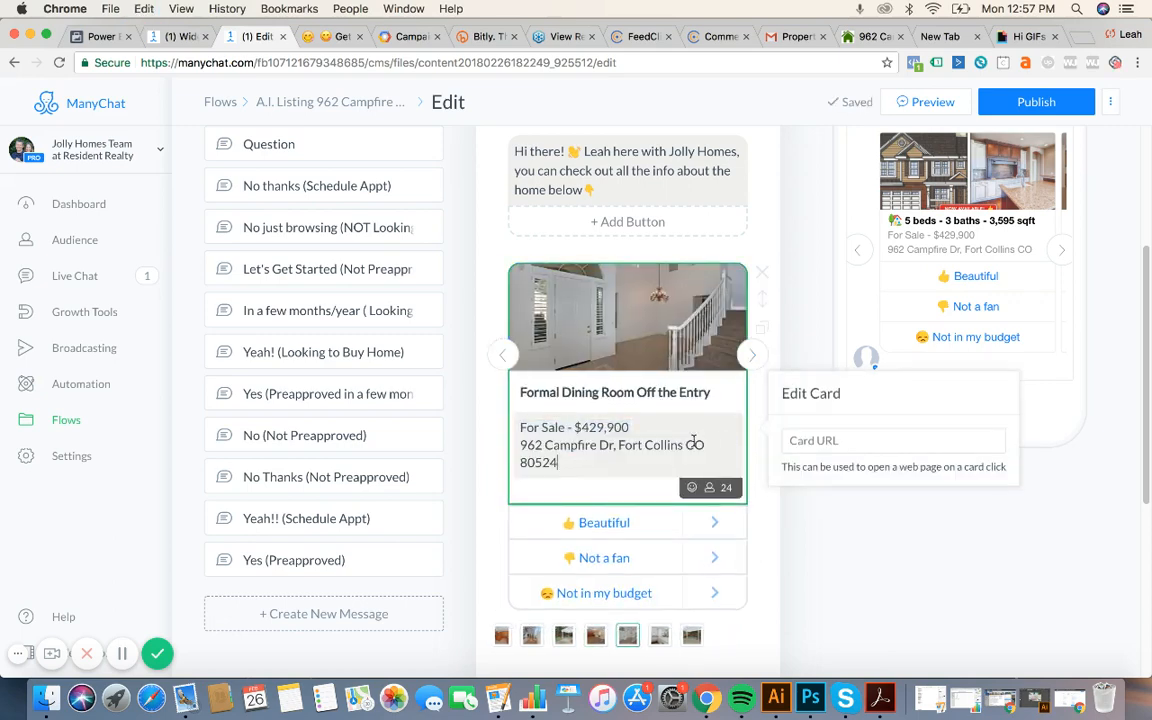
{"action": "left_click", "coordinate": [498, 358]}
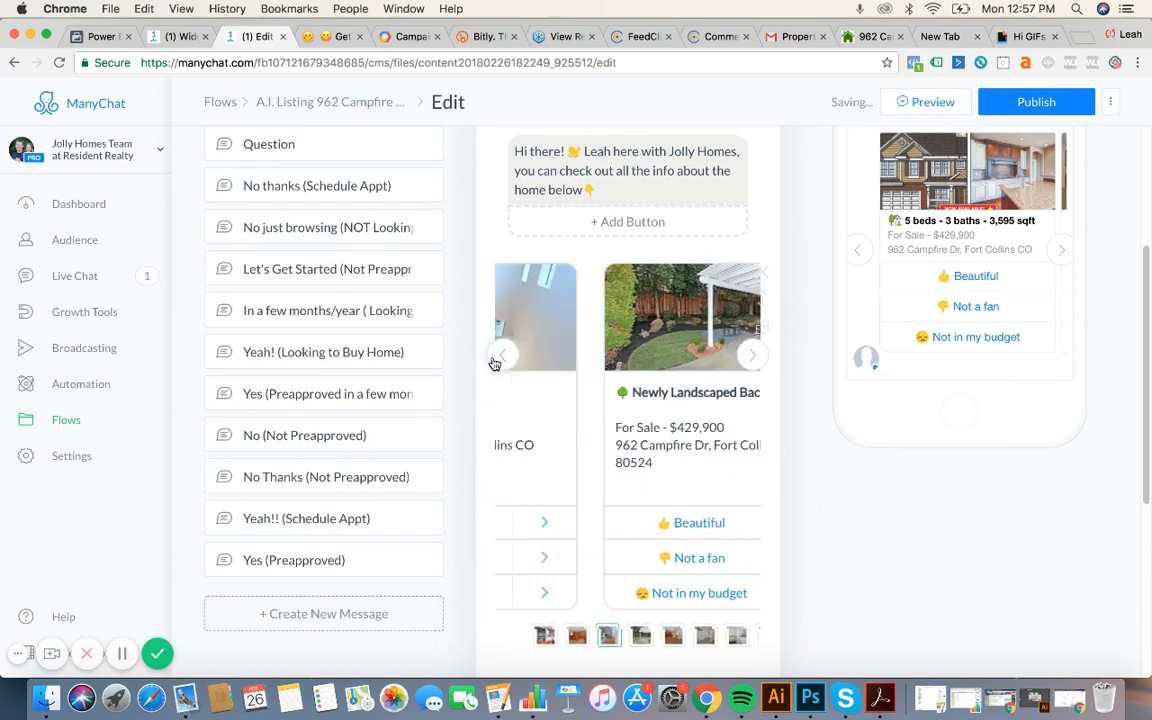
{"action": "left_click", "coordinate": [495, 358]}
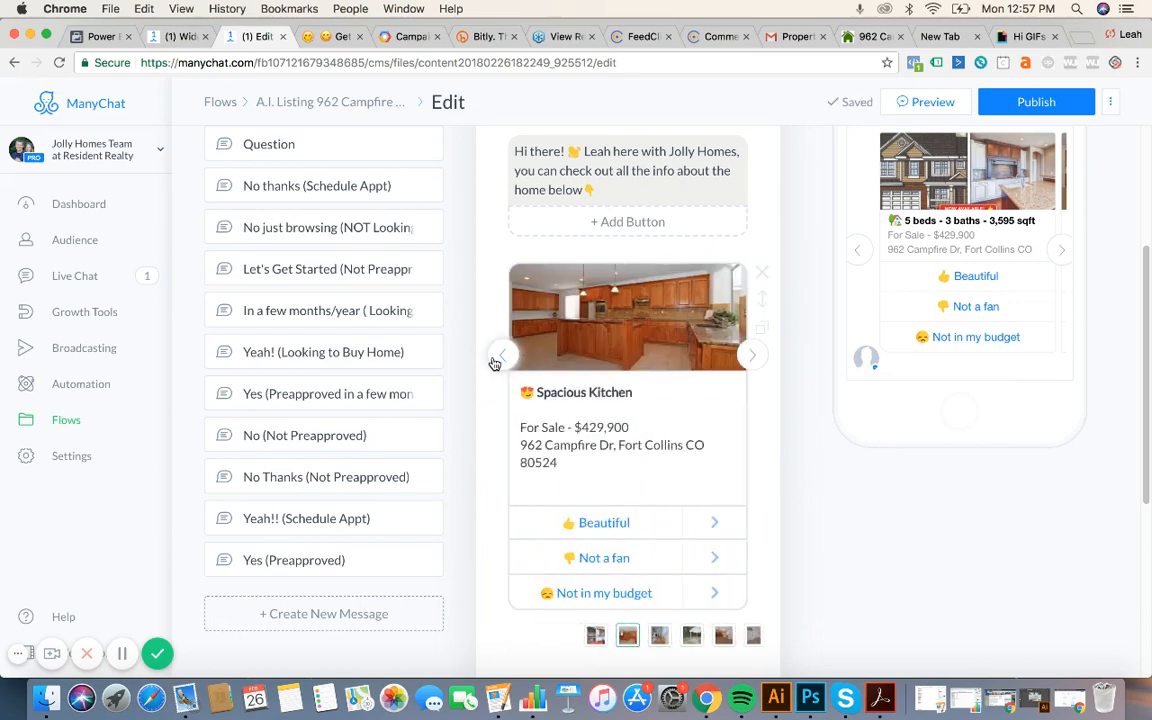
{"action": "left_click", "coordinate": [498, 357]}
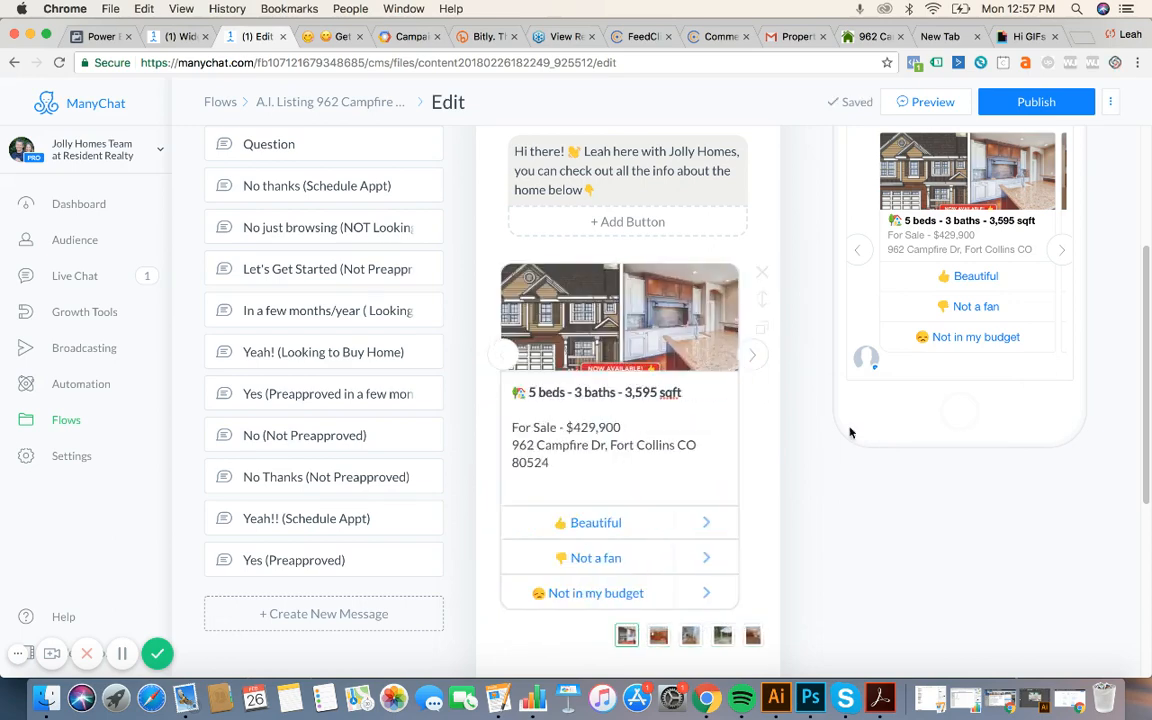
{"action": "scroll", "coordinate": [850, 440], "scroll_direction": "down", "scroll_amount": 5}
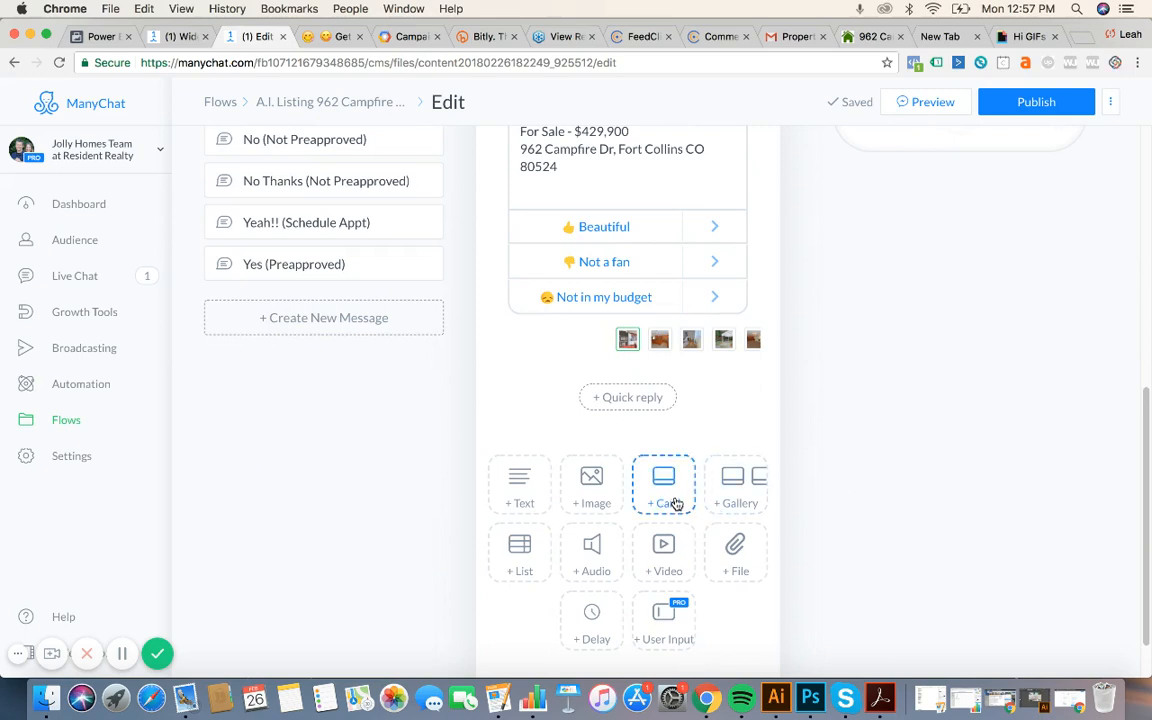
Add an extra card block to the message, then delete the empty card.
{"action": "left_click", "coordinate": [735, 490]}
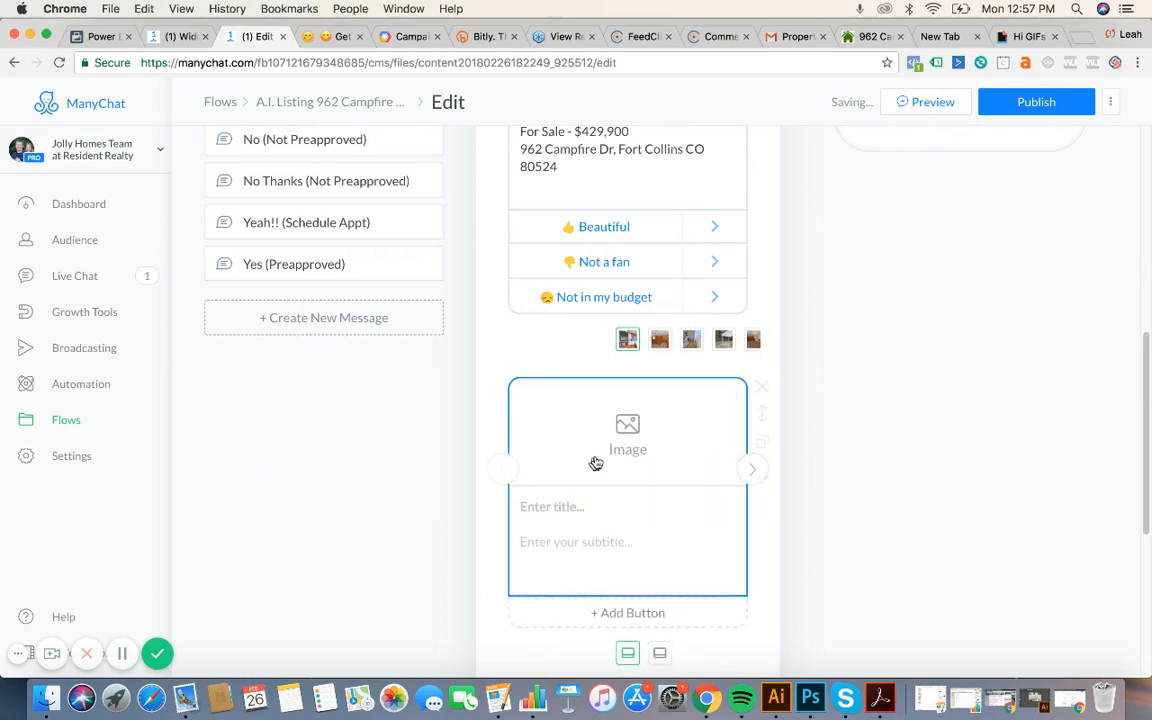
{"action": "scroll", "coordinate": [630, 470], "scroll_direction": "down", "scroll_amount": 5}
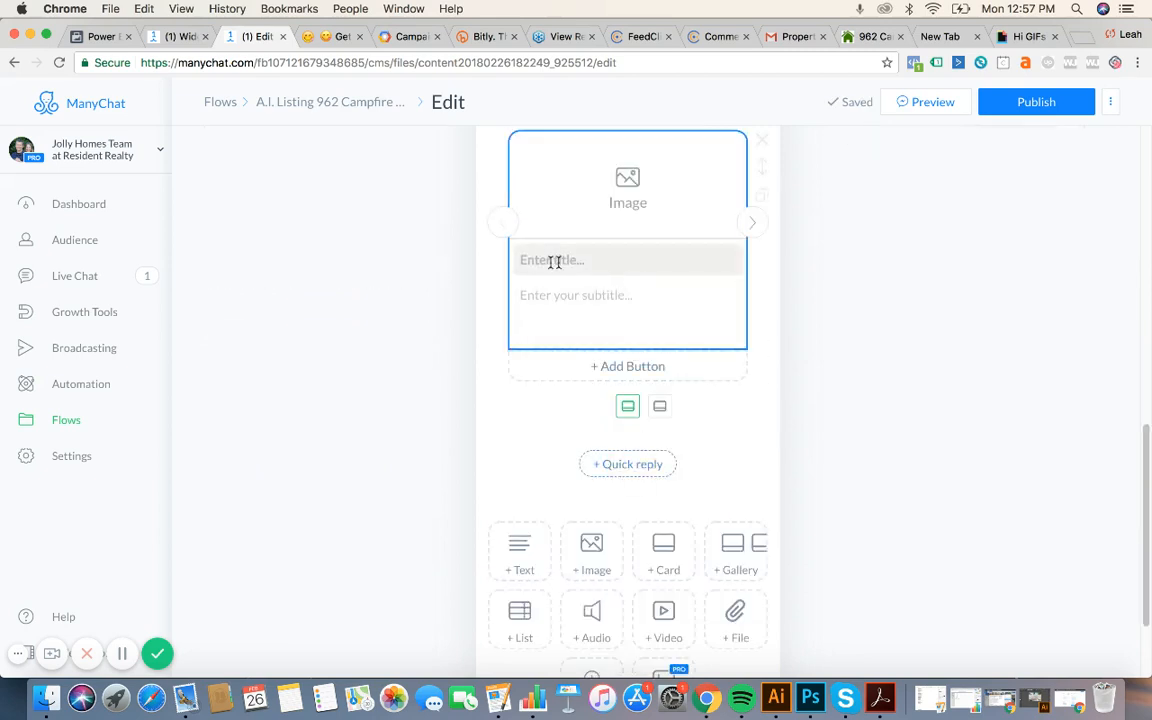
{"action": "scroll", "coordinate": [770, 240], "scroll_direction": "up", "scroll_amount": 1}
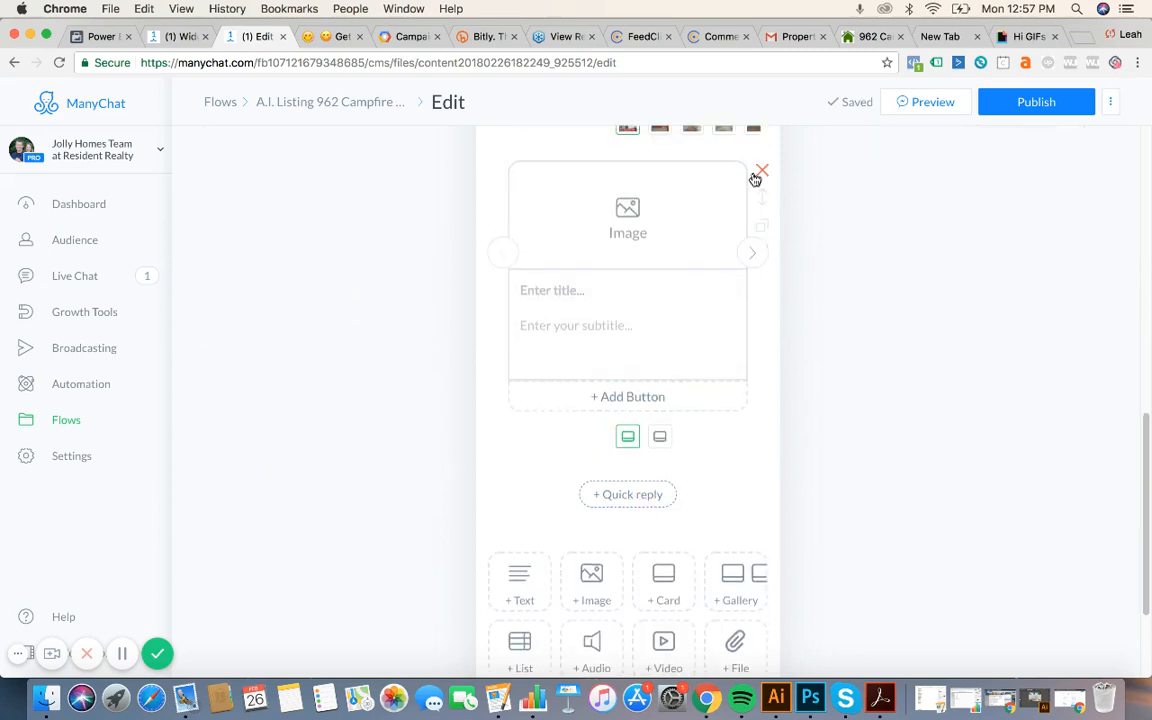
{"action": "left_click", "coordinate": [762, 175]}
{"action": "left_click", "coordinate": [763, 173]}
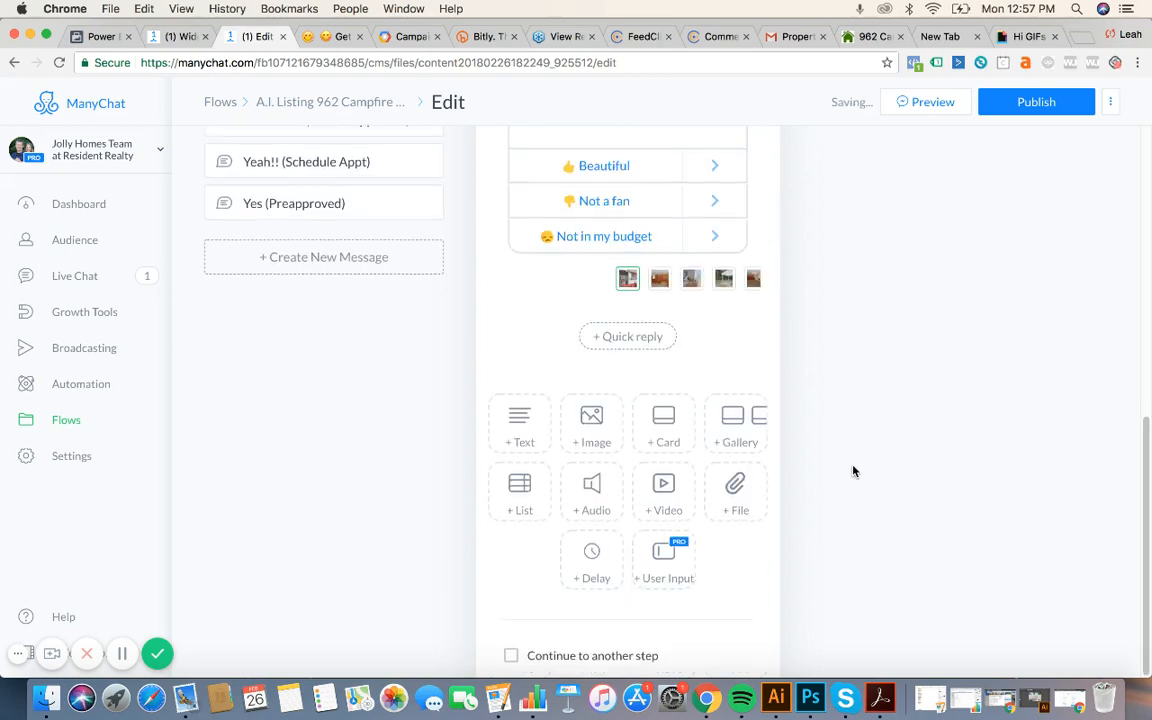
Open the 👍😀 follow-up step from the Beautiful button and inspect its question's reply settings.
{"action": "left_click", "coordinate": [595, 167]}
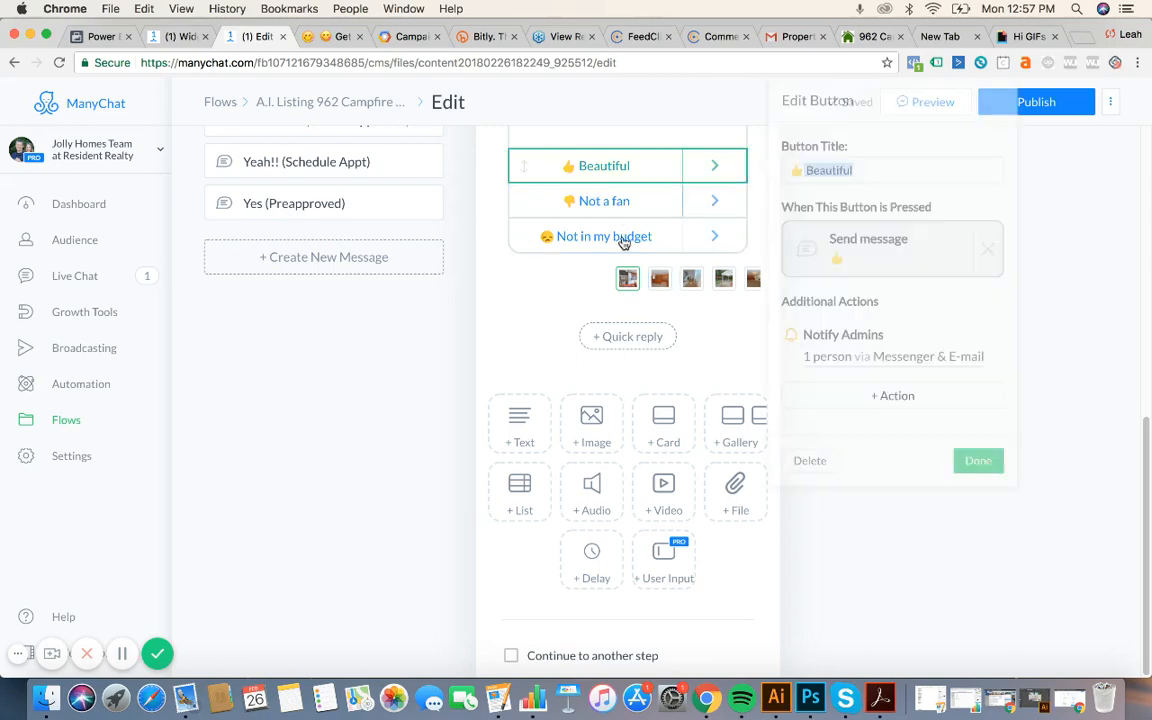
{"action": "scroll", "coordinate": [625, 239], "scroll_direction": "up", "scroll_amount": 5}
{"action": "scroll", "coordinate": [366, 327], "scroll_direction": "up", "scroll_amount": 3}
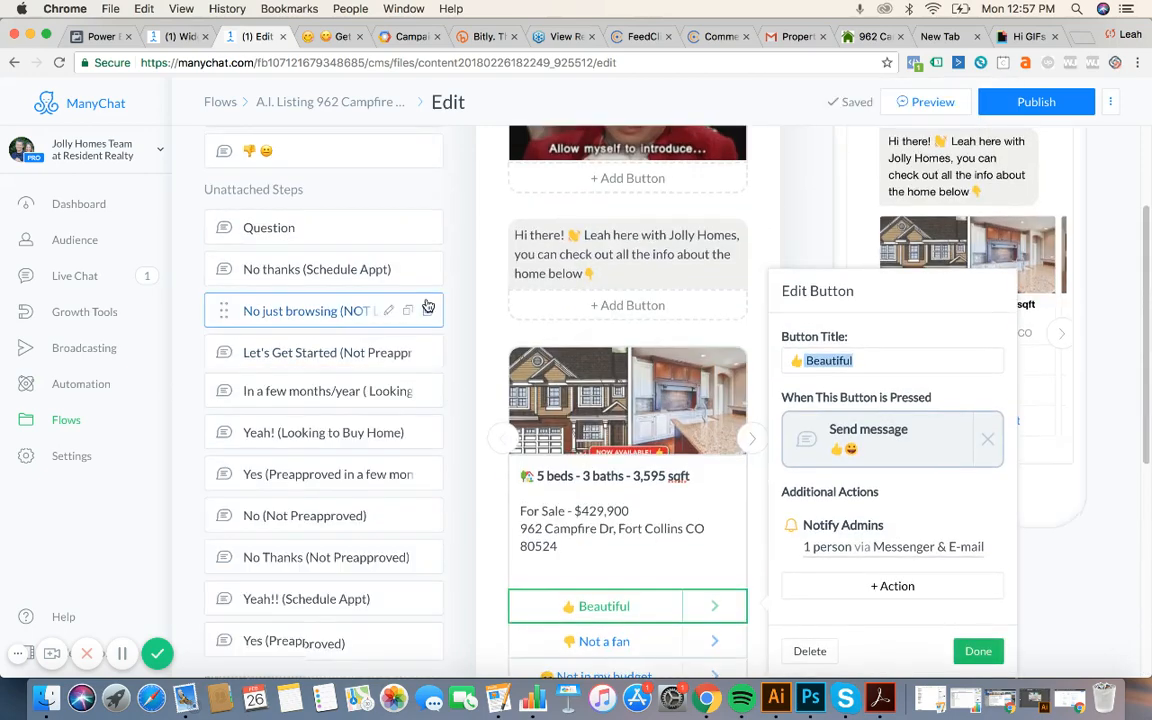
{"action": "scroll", "coordinate": [362, 312], "scroll_direction": "up", "scroll_amount": 3}
{"action": "left_click", "coordinate": [319, 219]}
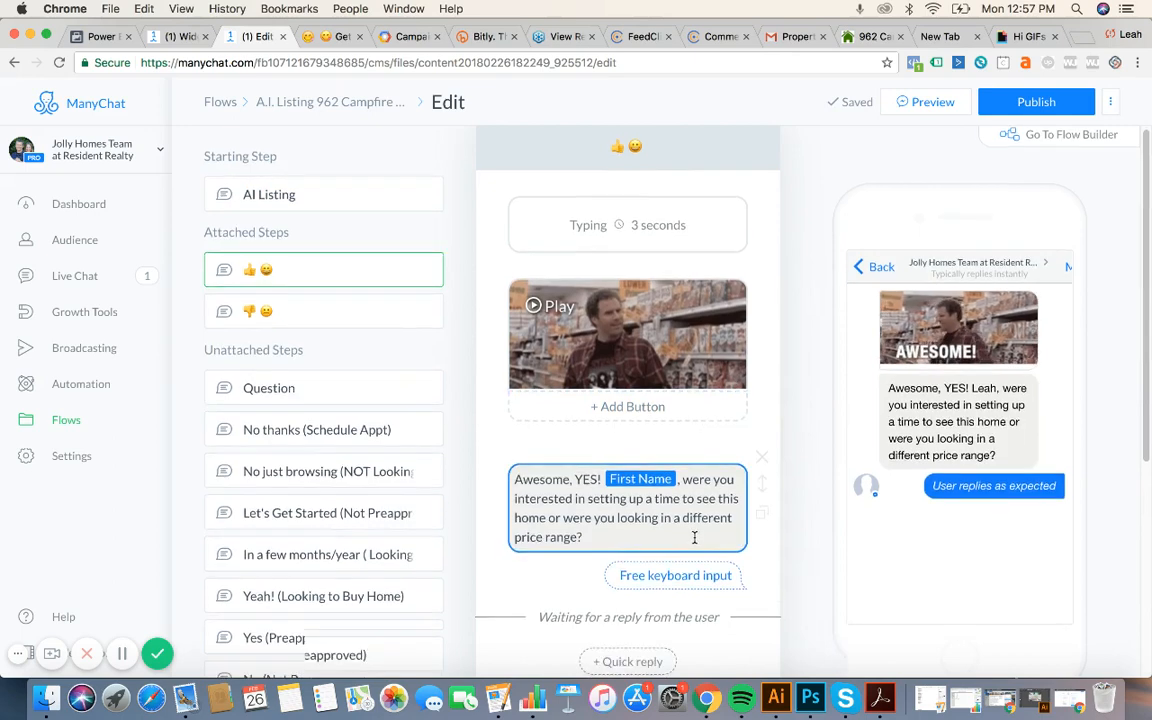
{"action": "scroll", "coordinate": [694, 540], "scroll_direction": "down", "scroll_amount": 3}
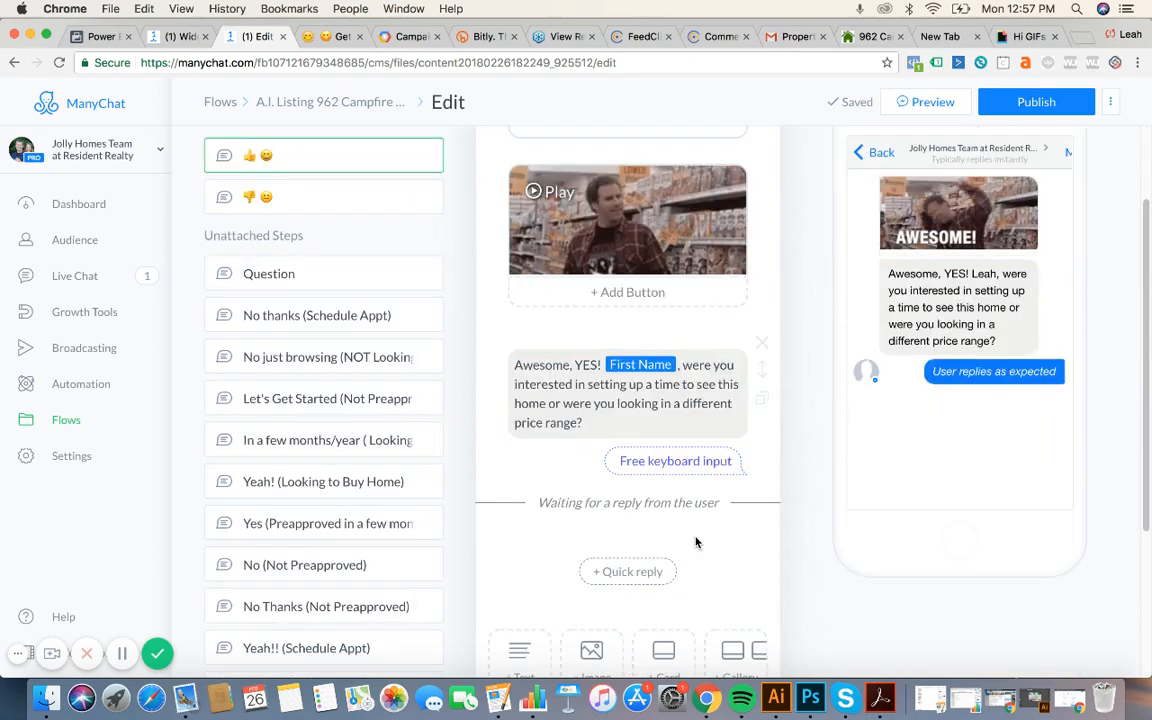
{"action": "left_click", "coordinate": [611, 426]}
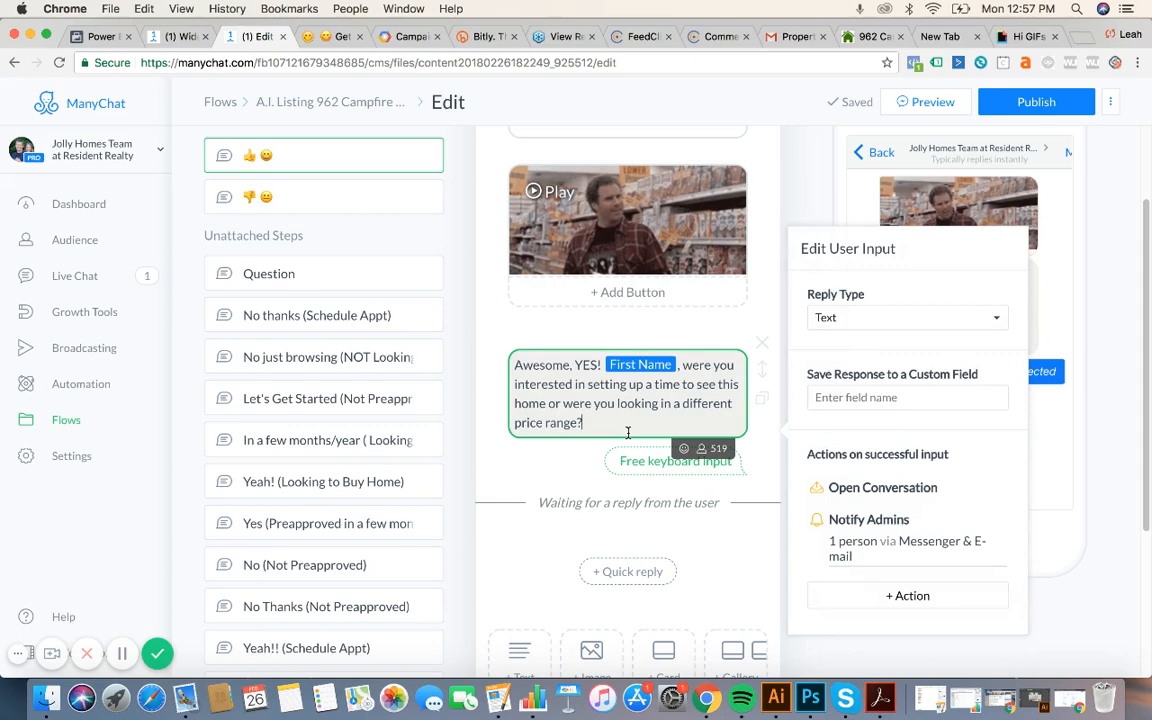
{"action": "scroll", "coordinate": [628, 434], "scroll_direction": "up", "scroll_amount": 2}
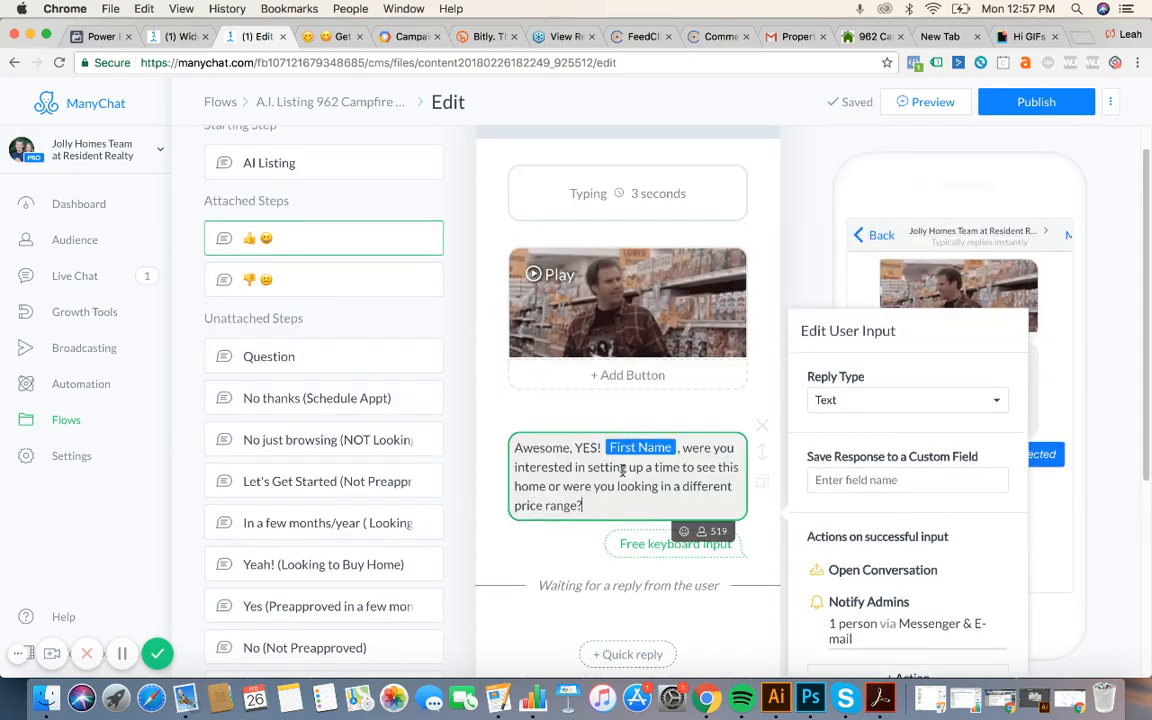
Go back to the starting step and follow the Beautiful button to the 👍😀 step again.
{"action": "left_click", "coordinate": [395, 163]}
{"action": "scroll", "coordinate": [700, 440], "scroll_direction": "down", "scroll_amount": 10}
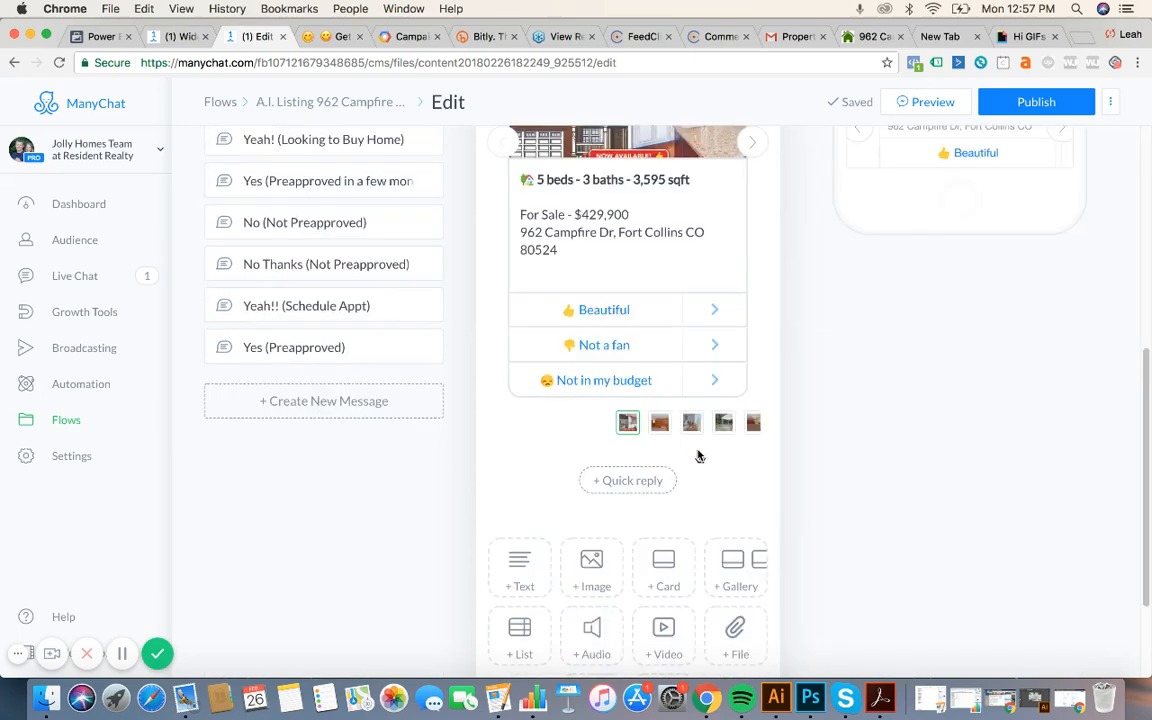
{"action": "left_click", "coordinate": [630, 318]}
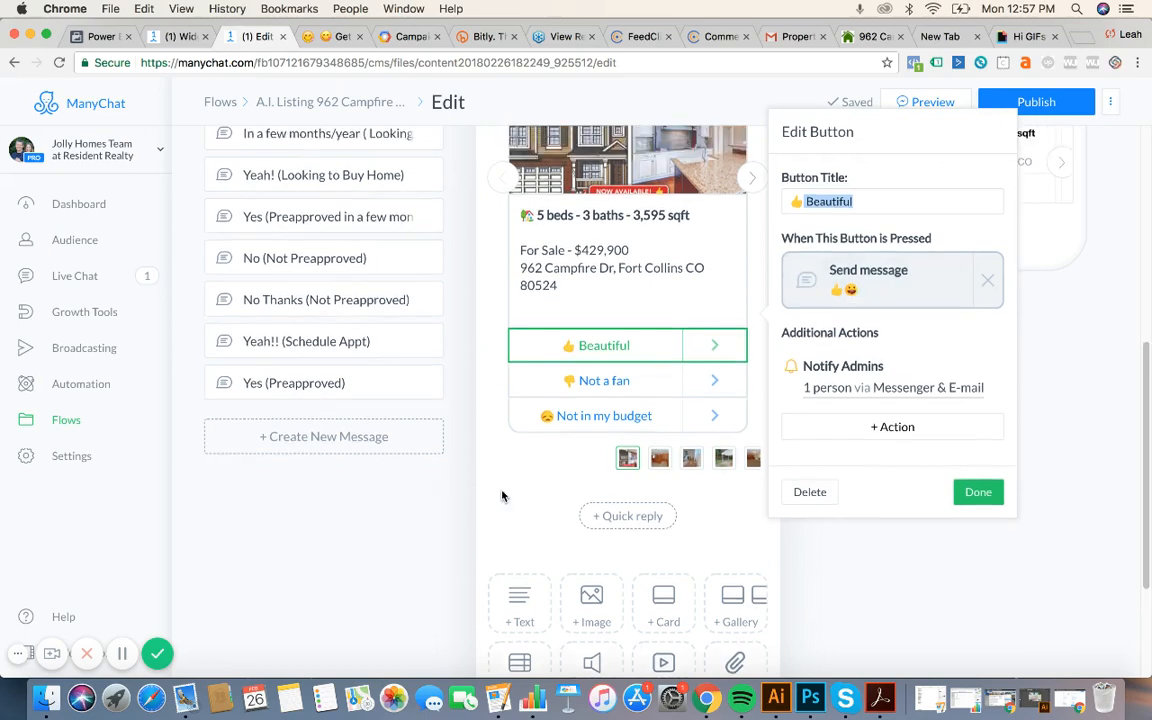
{"action": "left_click", "coordinate": [310, 251]}
{"action": "scroll", "coordinate": [572, 410], "scroll_direction": "down", "scroll_amount": 3}
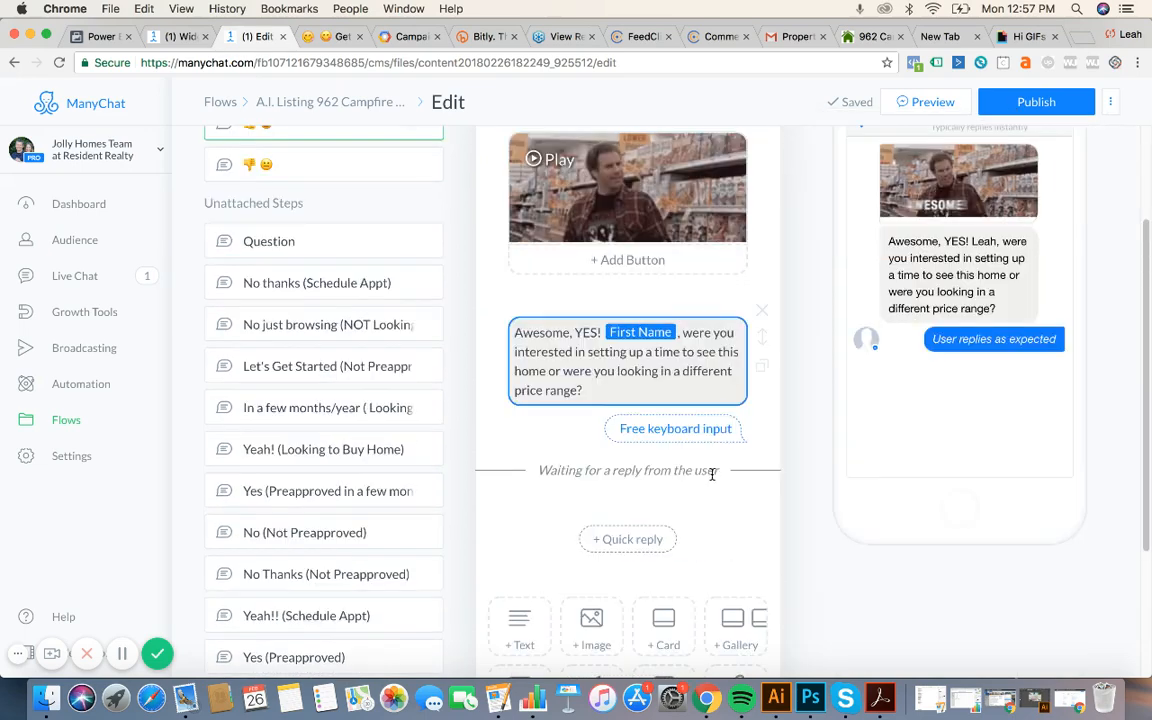
{"action": "left_click_drag", "start_coordinate": [540, 333], "coordinate": [572, 410]}
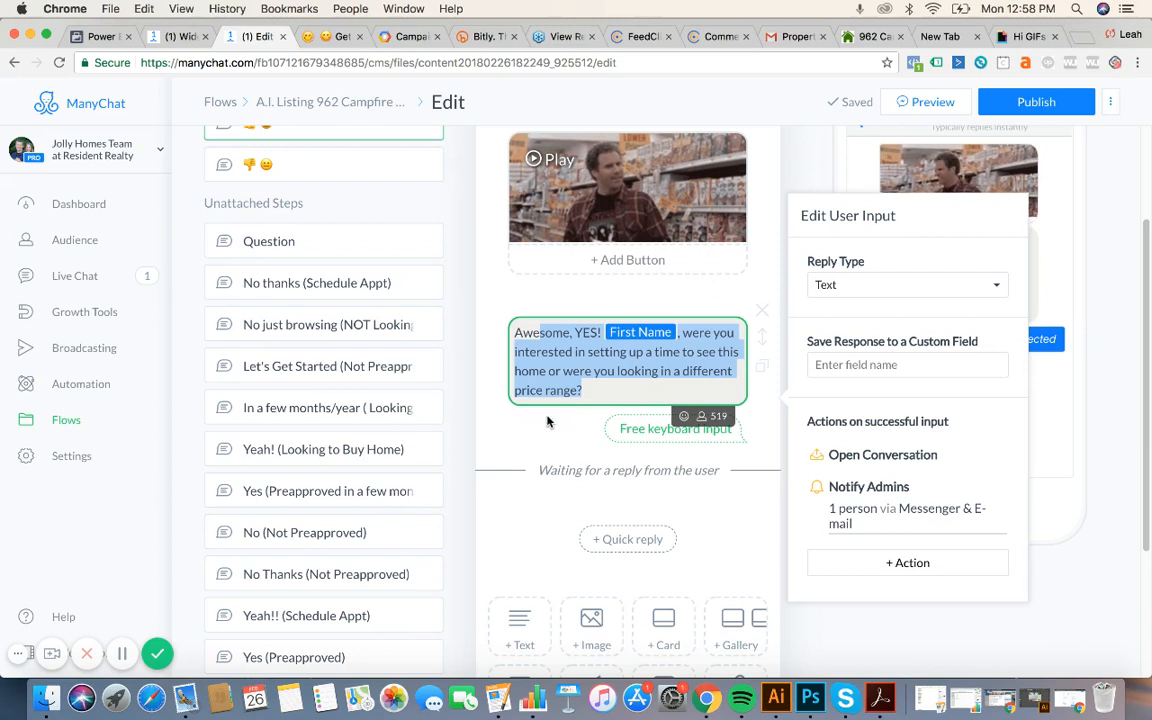
{"action": "scroll", "coordinate": [547, 422], "scroll_direction": "up", "scroll_amount": 1}
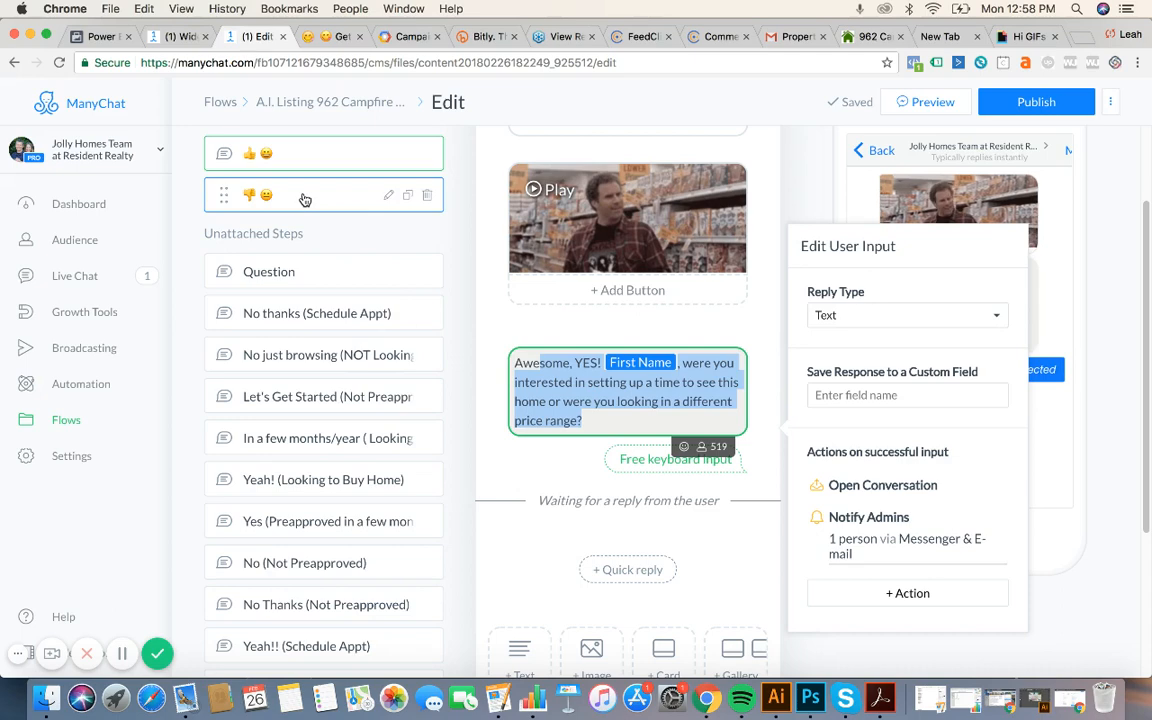
{"action": "scroll", "coordinate": [305, 199], "scroll_direction": "up", "scroll_amount": 3}
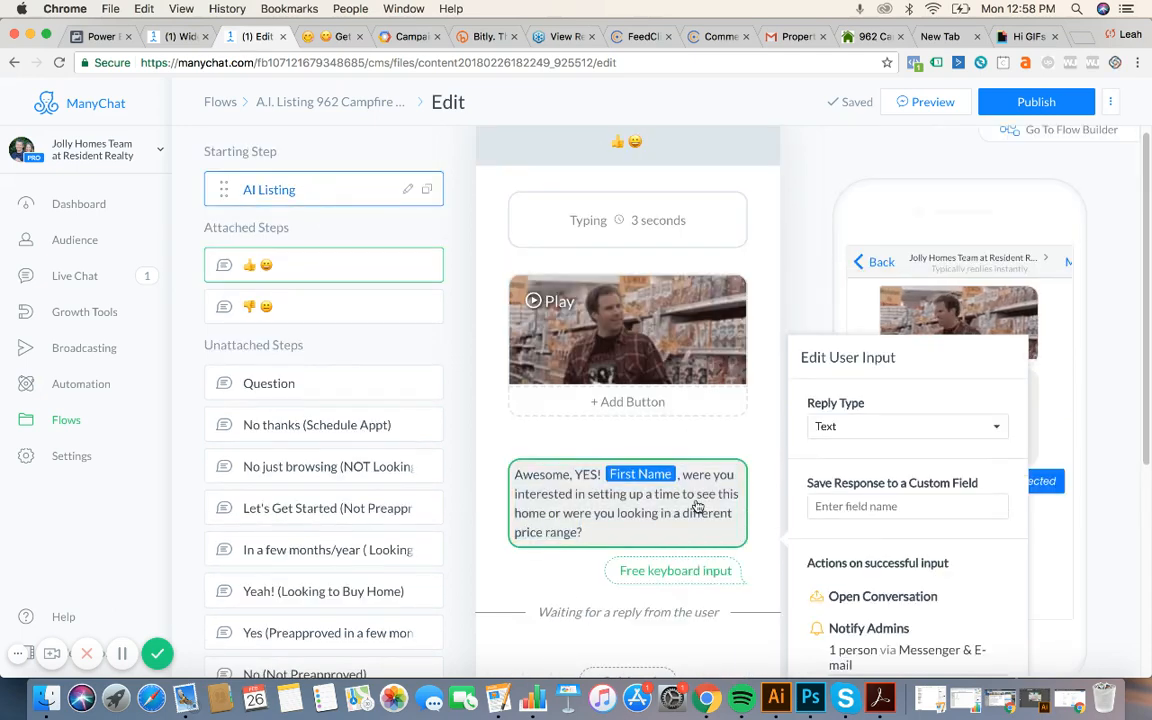
{"action": "scroll", "coordinate": [697, 507], "scroll_direction": "down", "scroll_amount": 10}
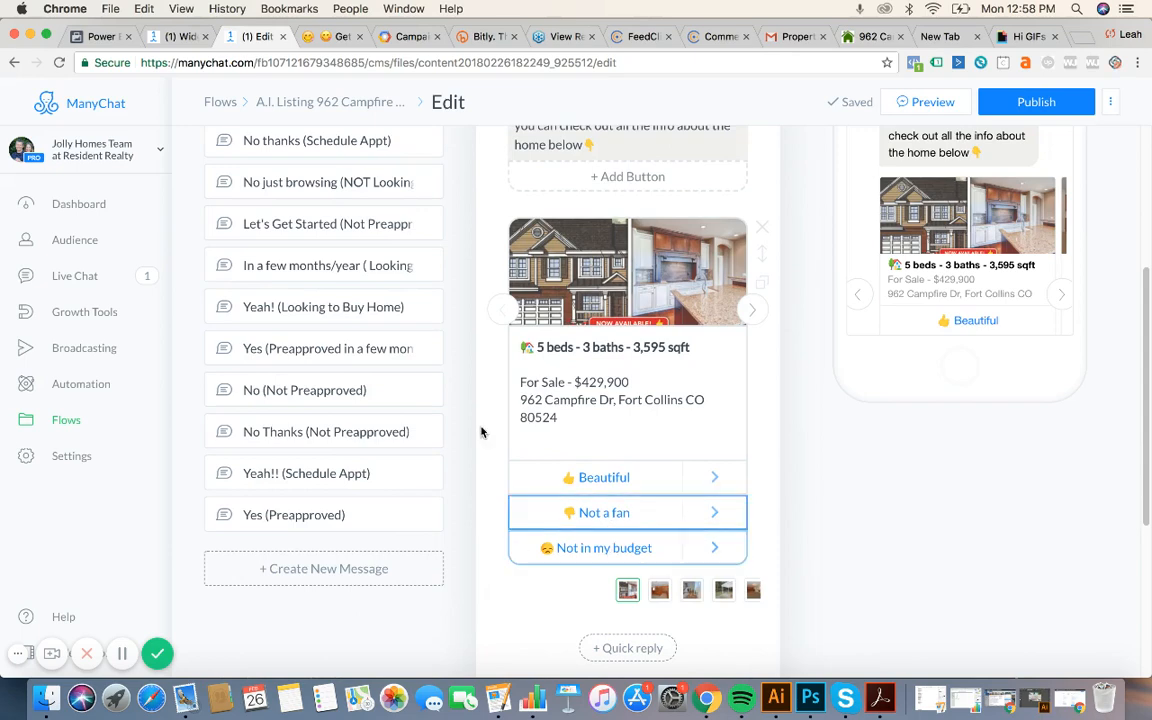
Check the 'Not in my budget' button's linked step and open the 👎 follow-up step.
{"action": "scroll", "coordinate": [369, 270], "scroll_direction": "up", "scroll_amount": 3}
{"action": "scroll", "coordinate": [600, 490], "scroll_direction": "down", "scroll_amount": 2}
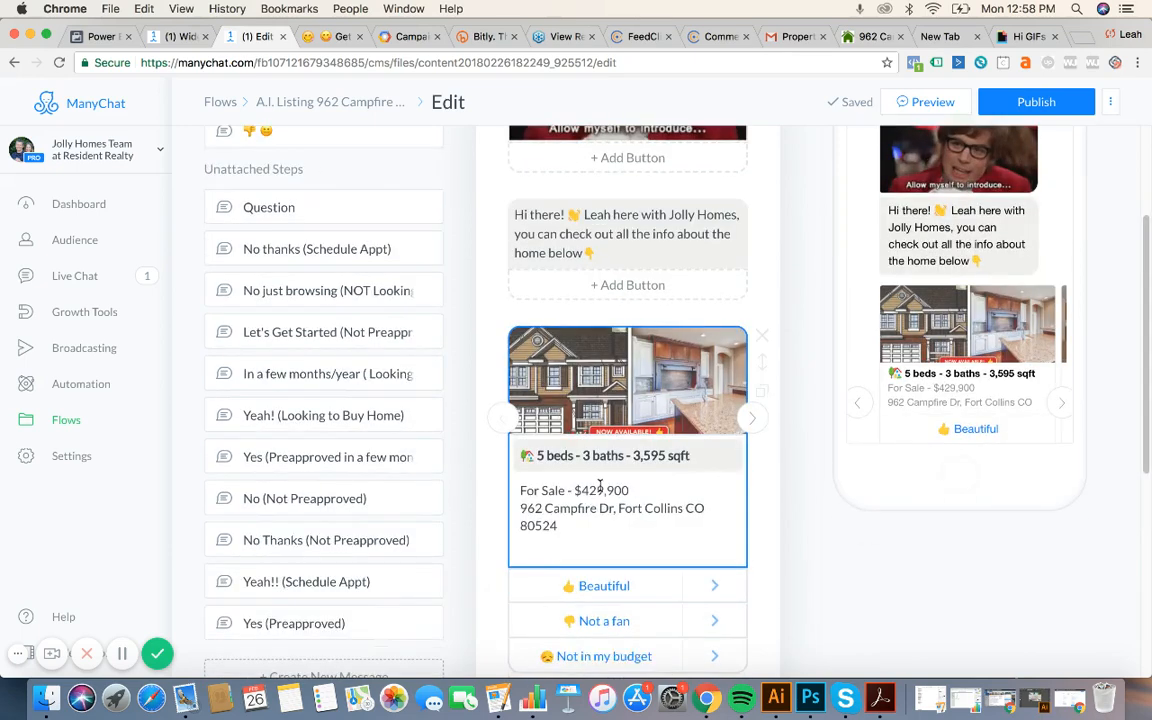
{"action": "left_click", "coordinate": [624, 595]}
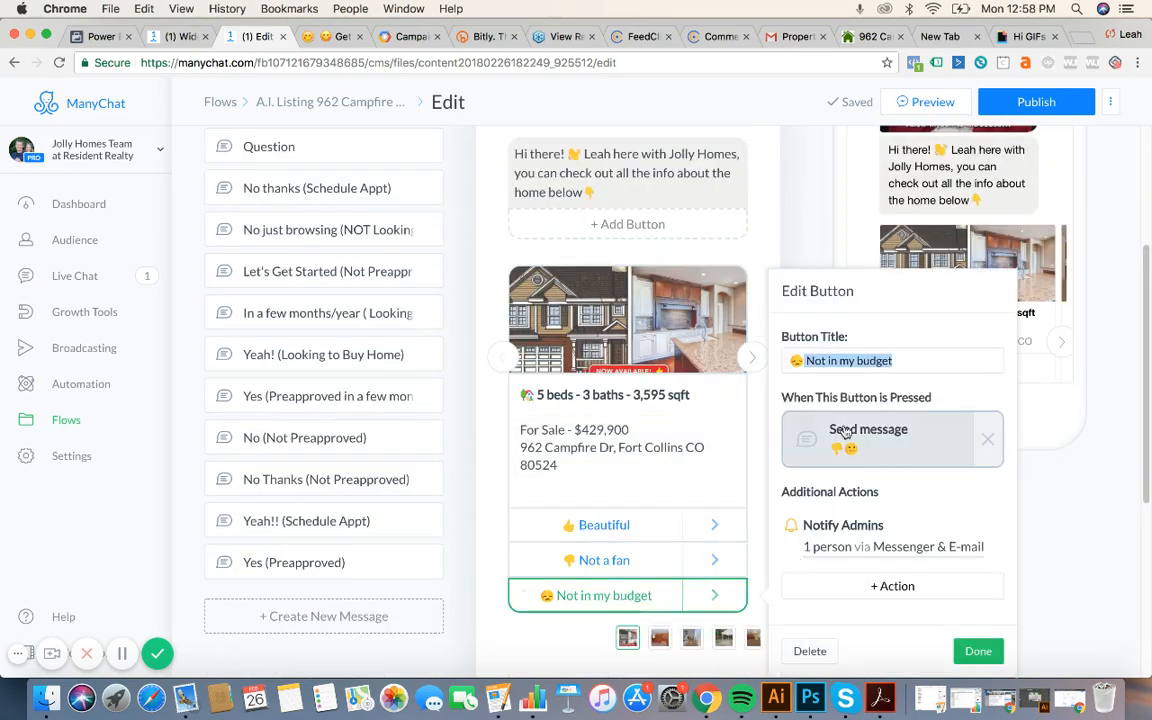
{"action": "scroll", "coordinate": [285, 444], "scroll_direction": "up", "scroll_amount": 3}
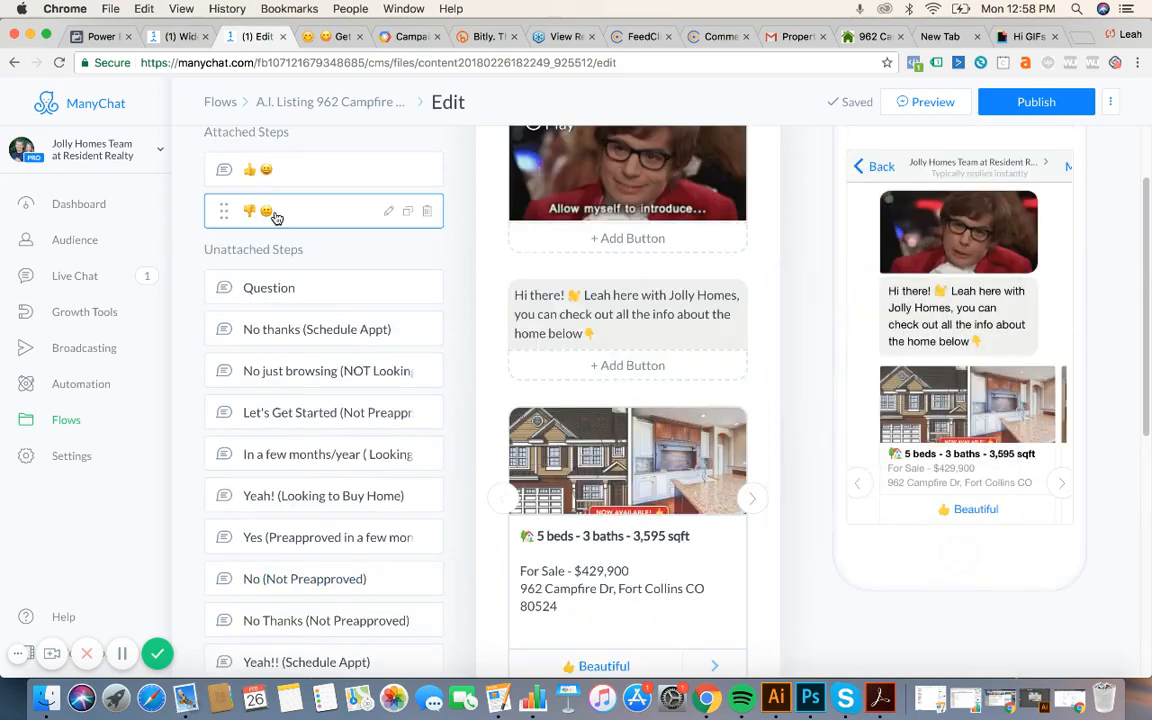
{"action": "left_click", "coordinate": [278, 218]}
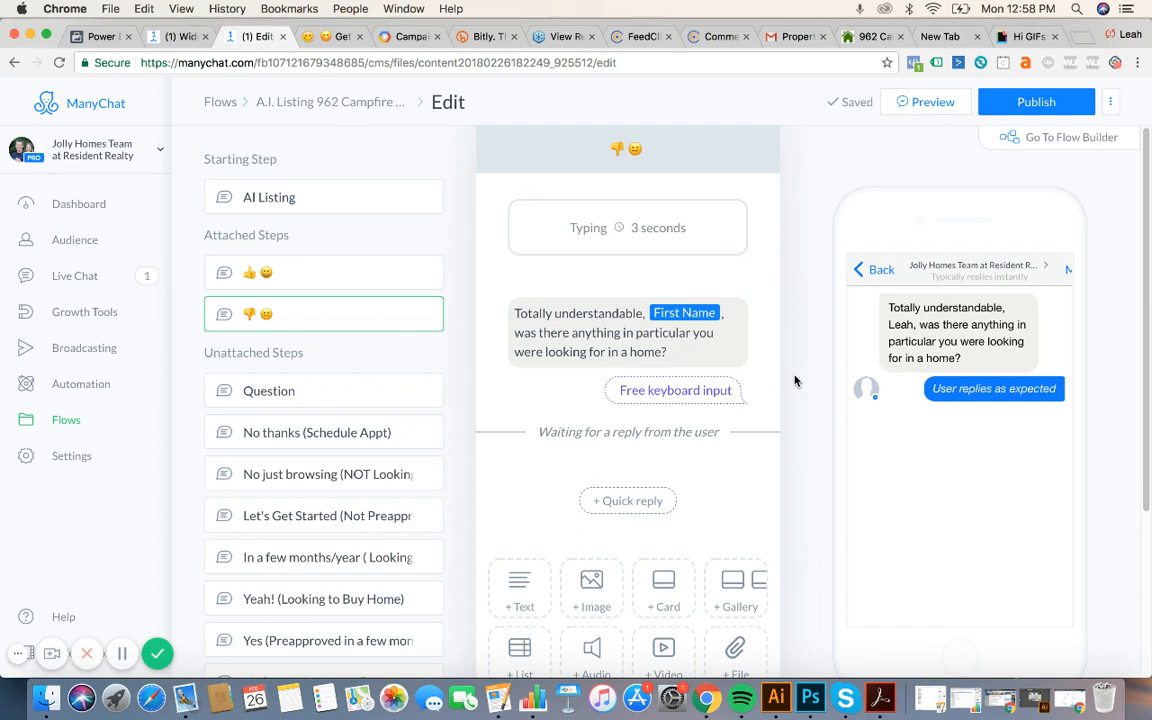
Replace Growth Tool #5's opt-in message with the A.I. Listing flow.
{"action": "left_click", "coordinate": [93, 325]}
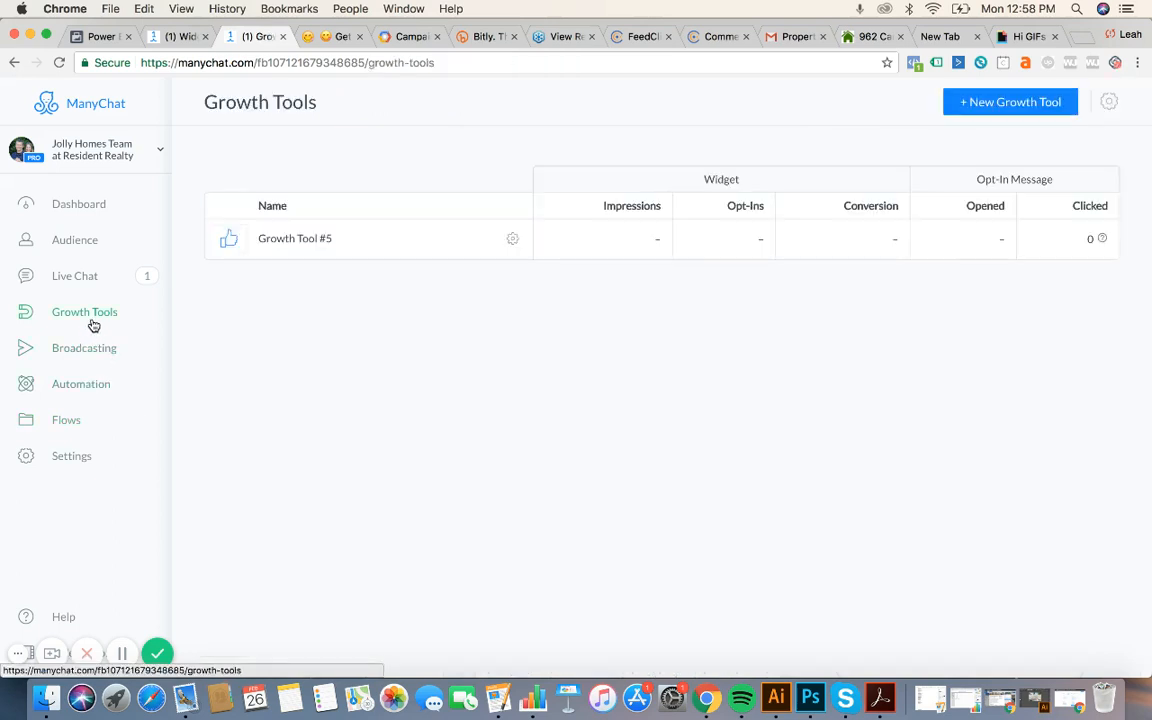
{"action": "left_click", "coordinate": [352, 237]}
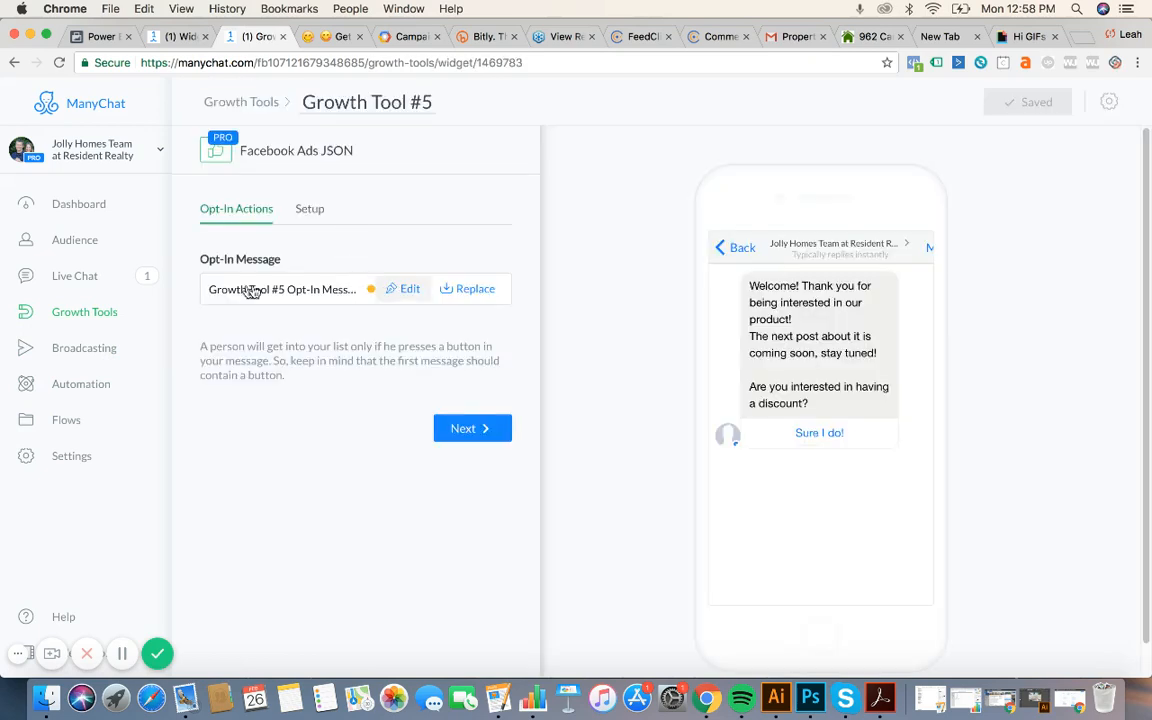
{"action": "left_click", "coordinate": [466, 291]}
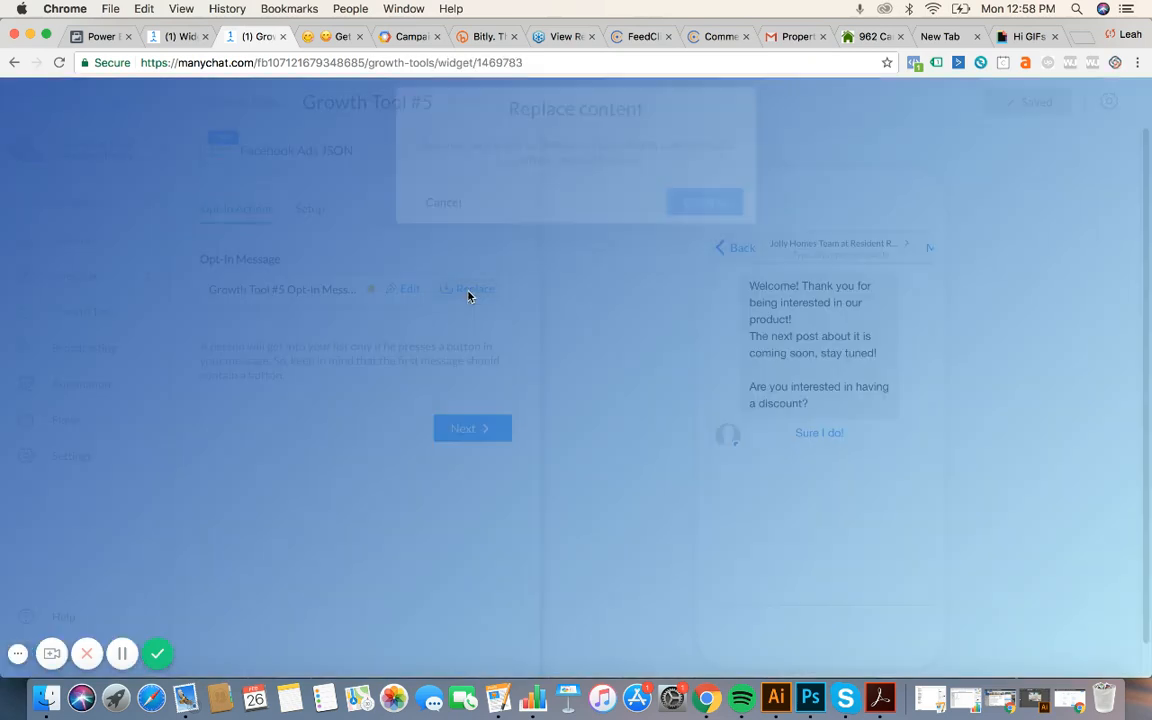
{"action": "left_click", "coordinate": [703, 217]}
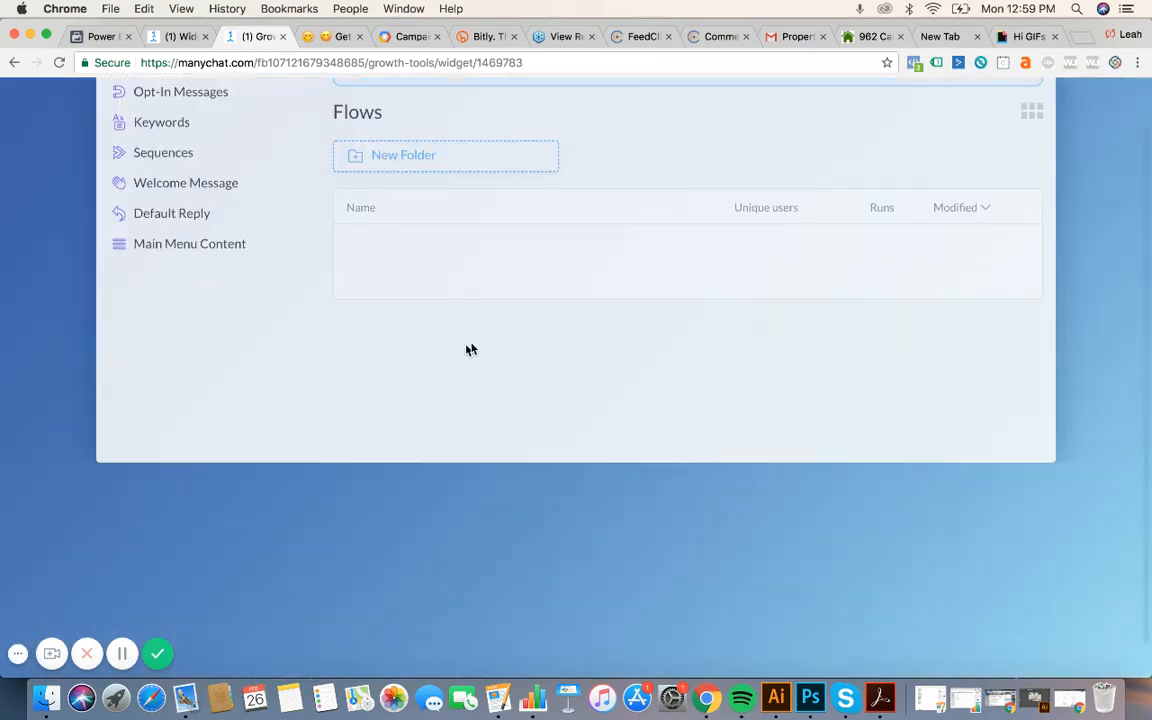
{"action": "left_click", "coordinate": [458, 417]}
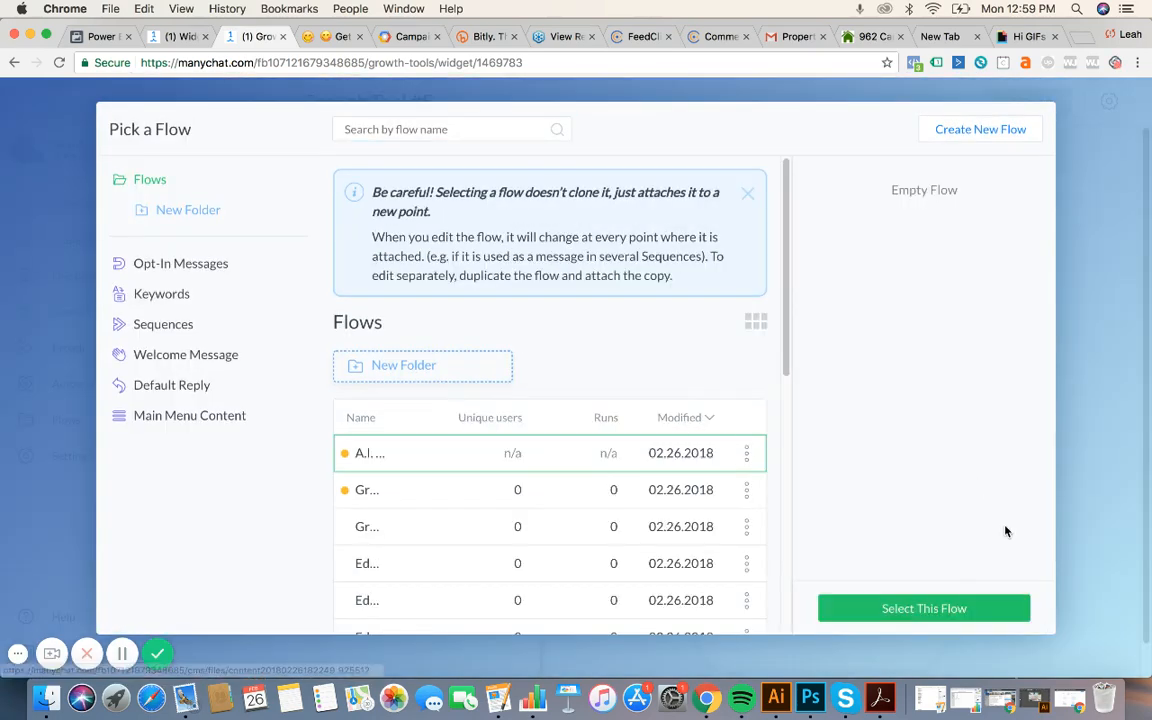
{"action": "left_click", "coordinate": [951, 609]}
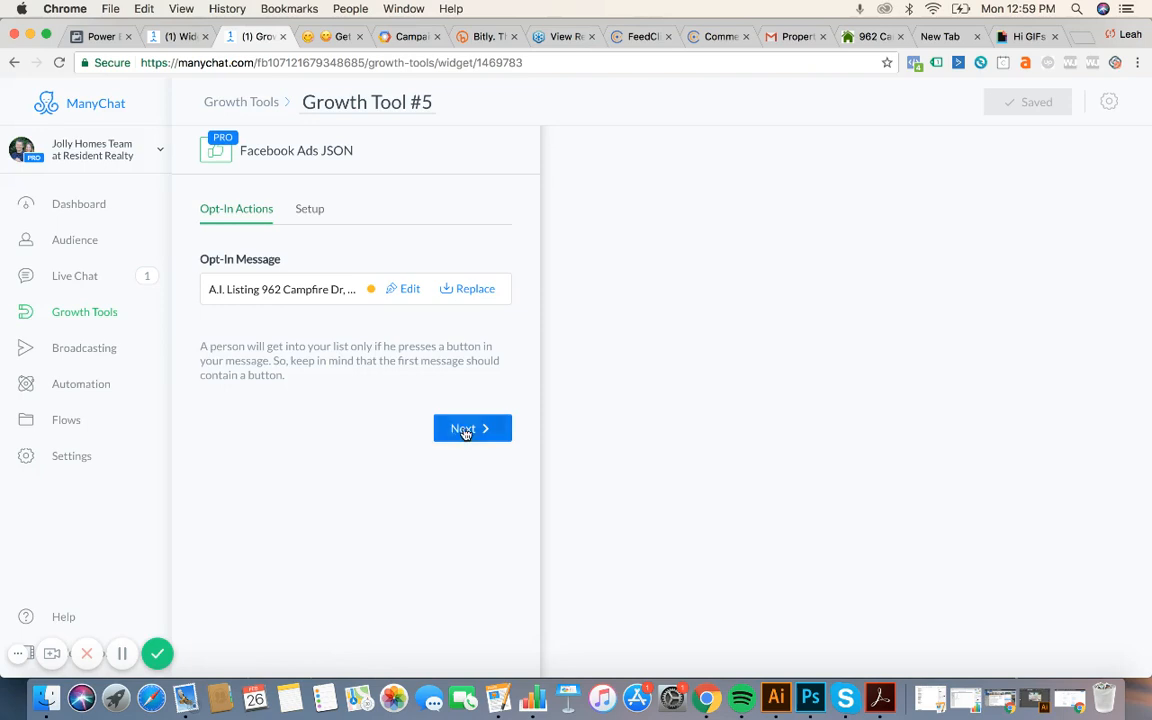
Continue to the Facebook Ads JSON code and copy it to the clipboard.
{"action": "left_click", "coordinate": [464, 429]}
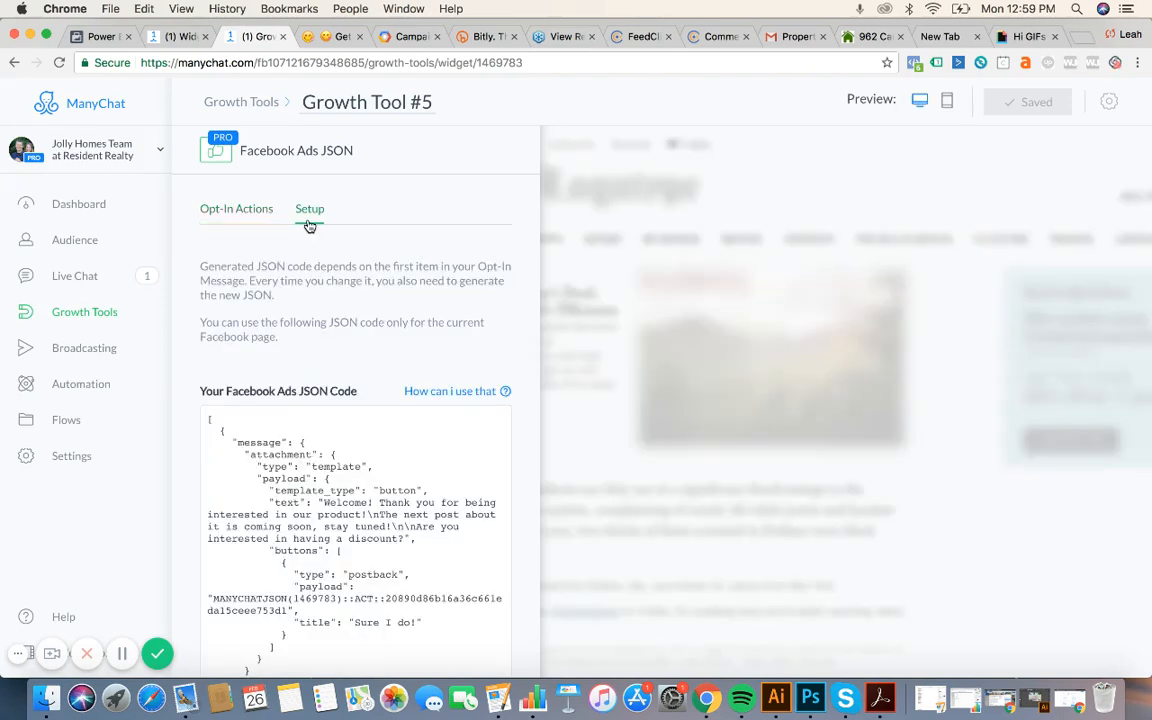
{"action": "scroll", "coordinate": [368, 380], "scroll_direction": "down", "scroll_amount": 5}
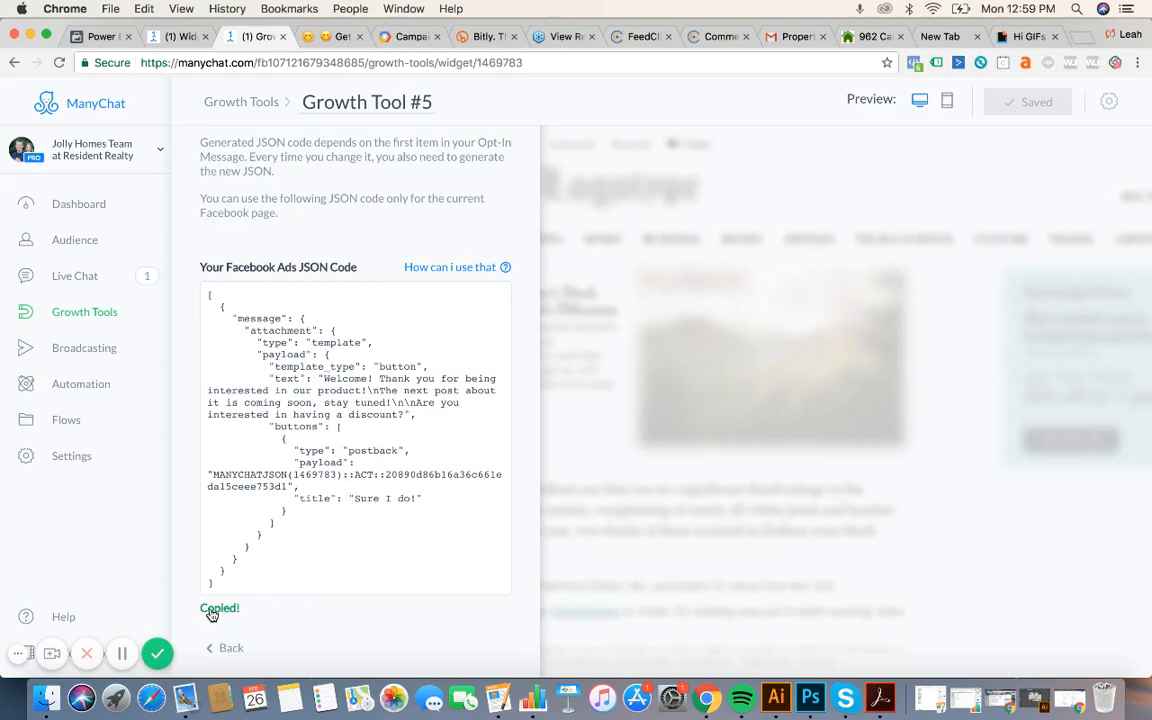
{"action": "left_click", "coordinate": [97, 38]}
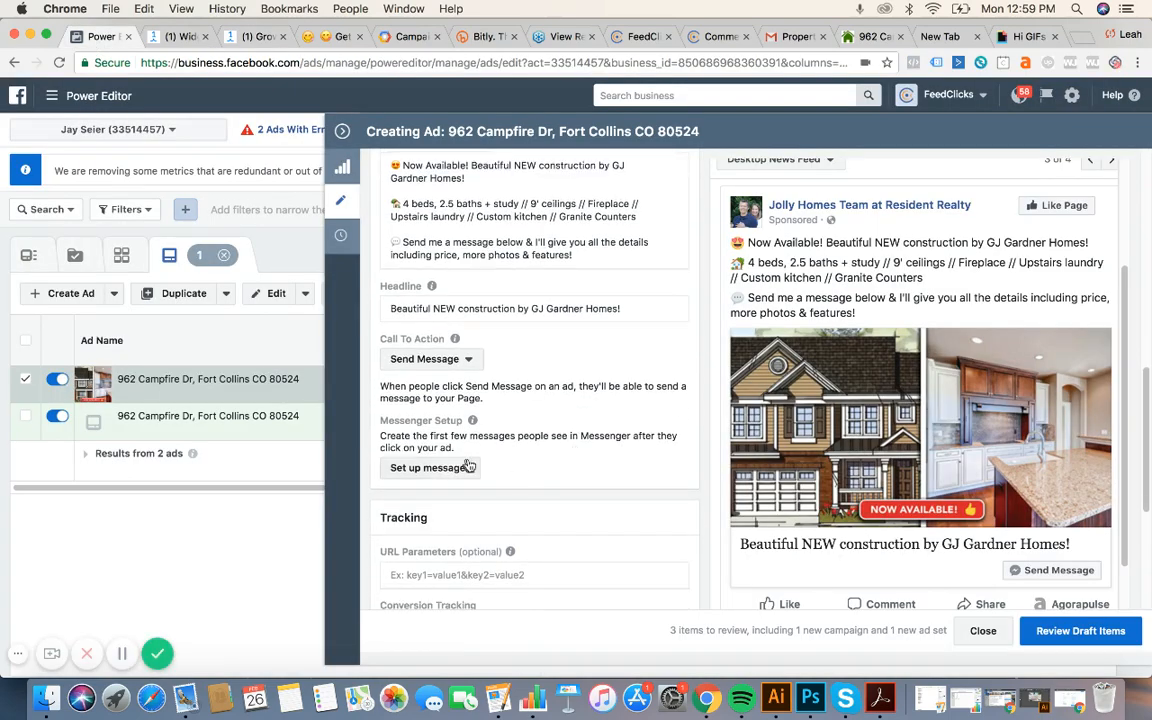
Replace the ad's Messenger setup JSON with the pasted ManyChat opt-in code and confirm.
{"action": "left_click", "coordinate": [432, 469]}
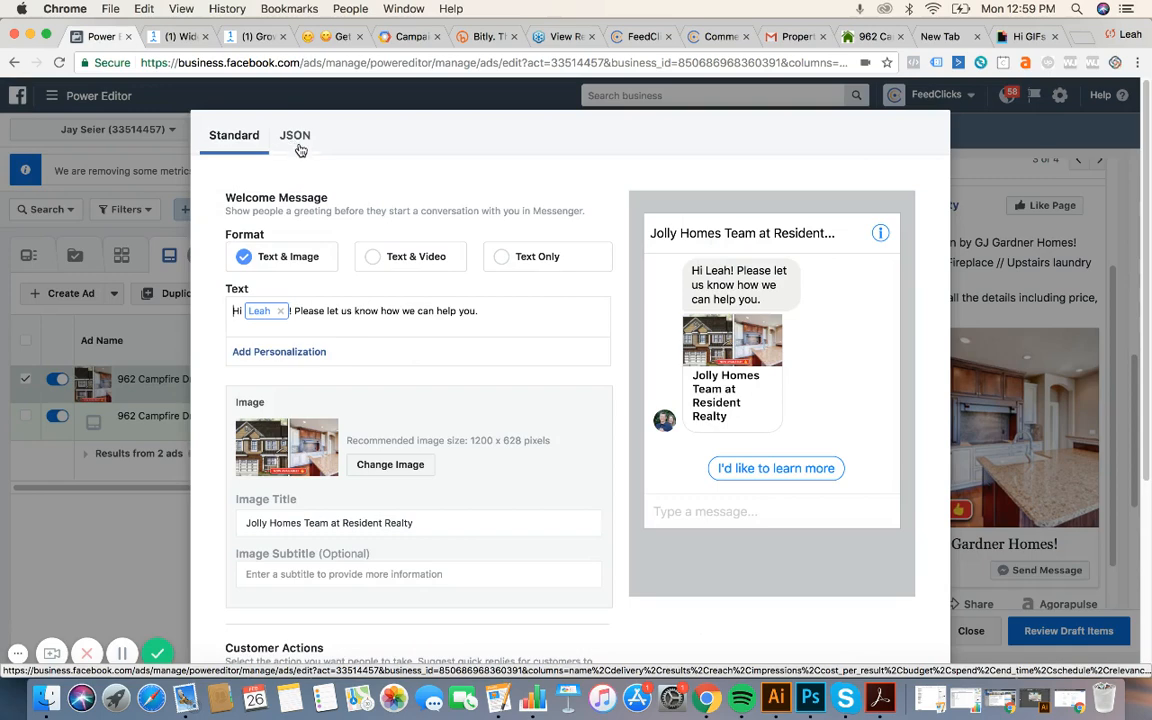
{"action": "left_click", "coordinate": [300, 137]}
{"action": "left_click", "coordinate": [465, 511]}
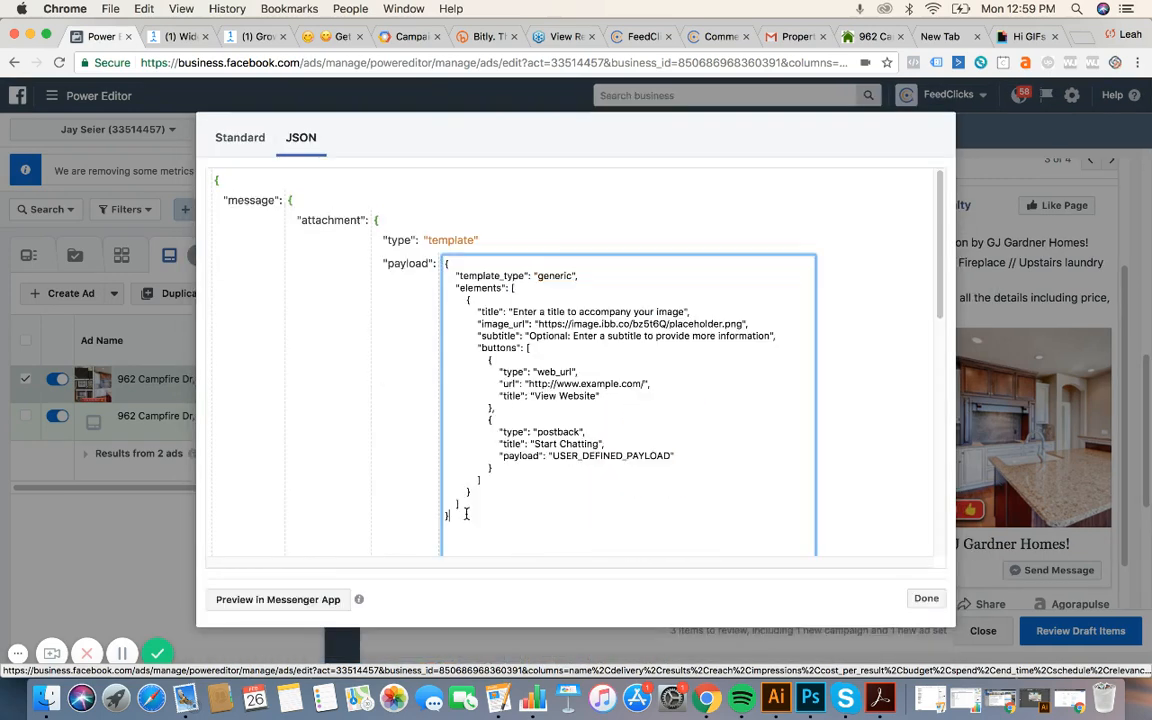
{"action": "scroll", "coordinate": [465, 511], "scroll_direction": "down", "scroll_amount": 5}
{"action": "left_click", "coordinate": [262, 500]}
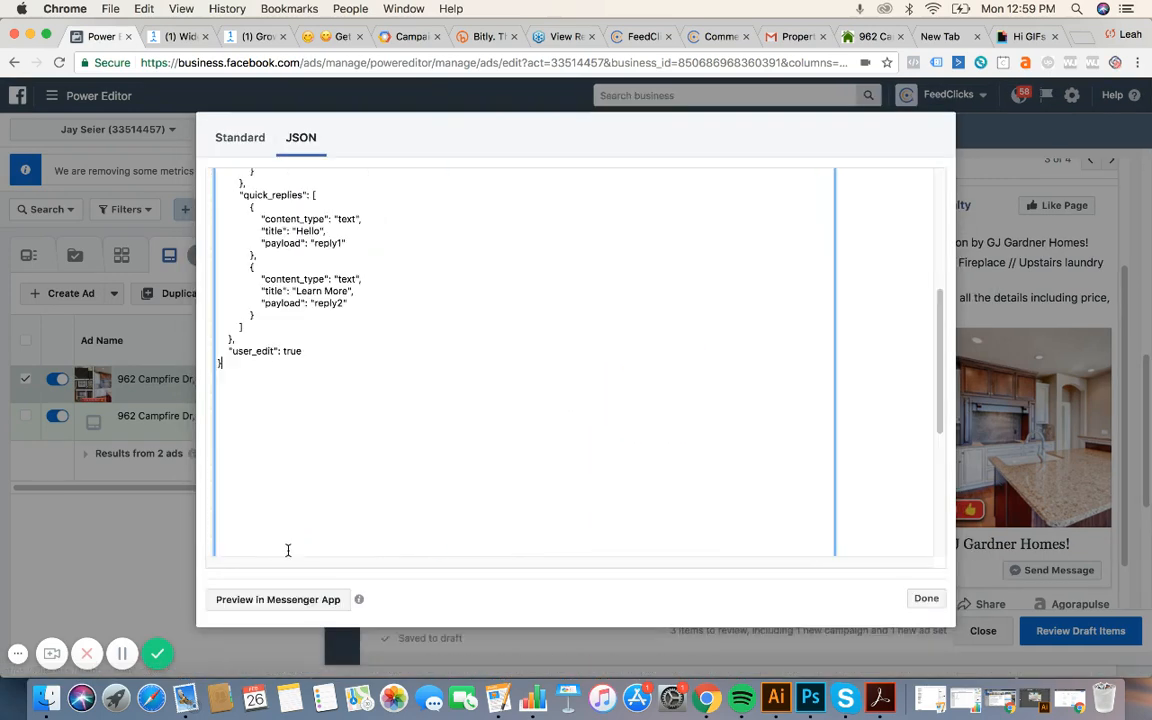
{"action": "key", "text": "super+a"}
{"action": "key", "text": "BackSpace"}
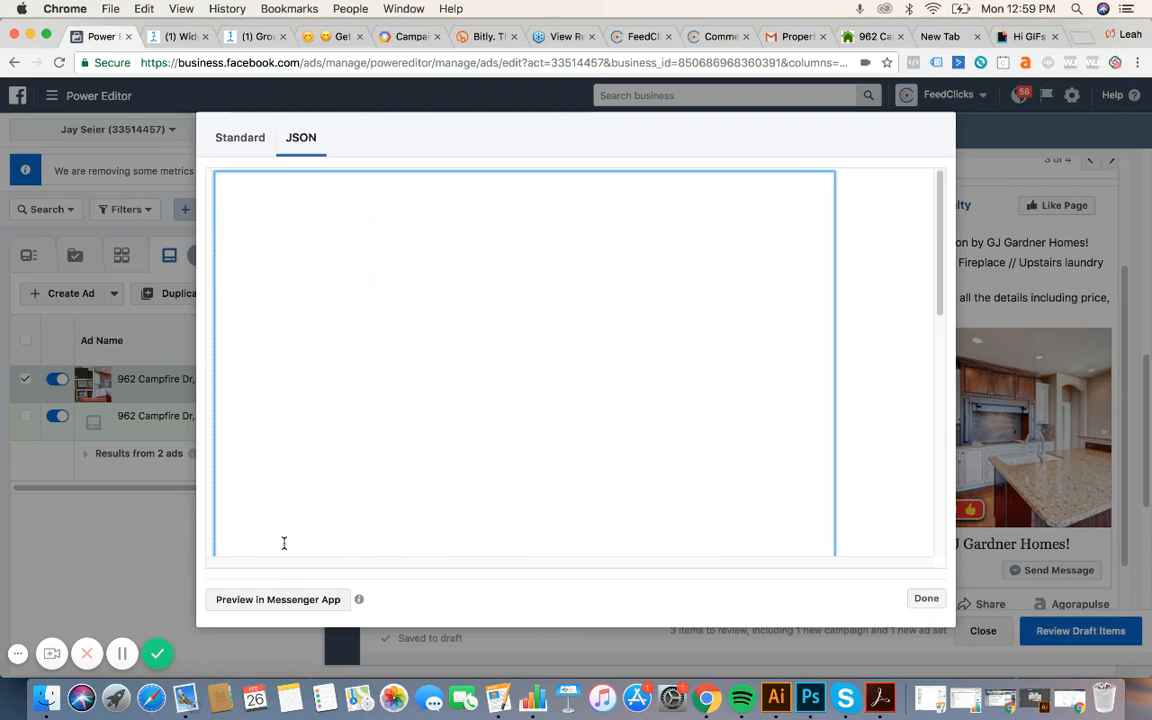
{"action": "key", "text": "super+v"}
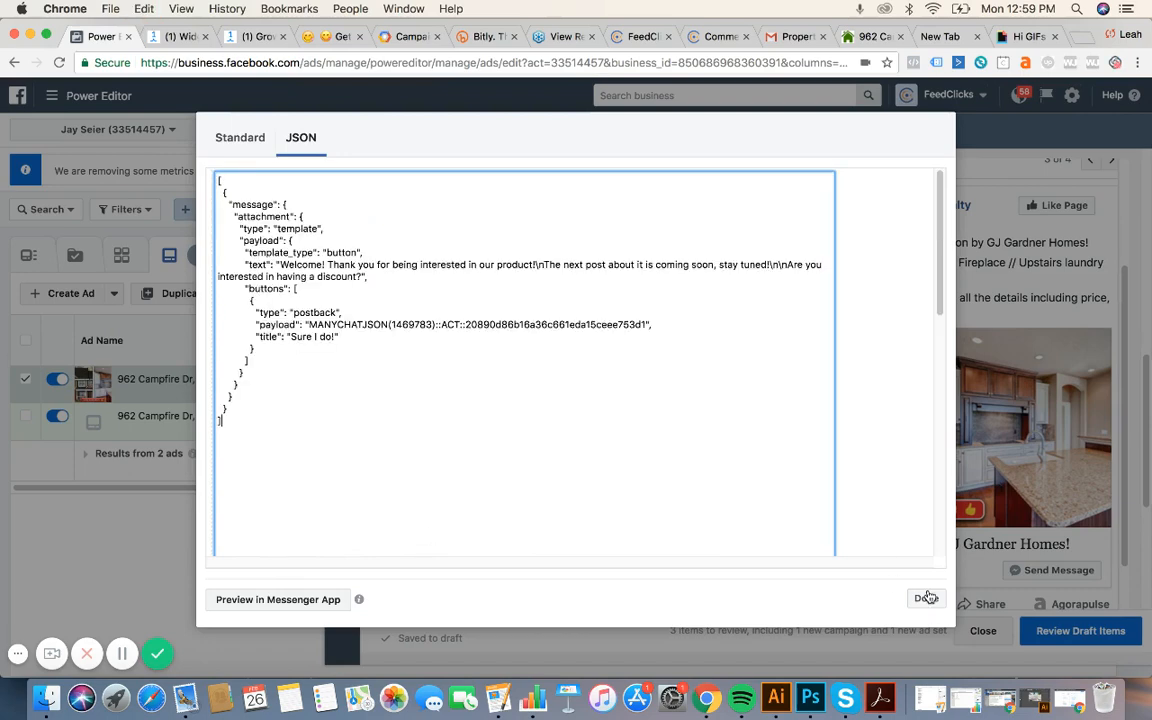
{"action": "left_click", "coordinate": [926, 599]}
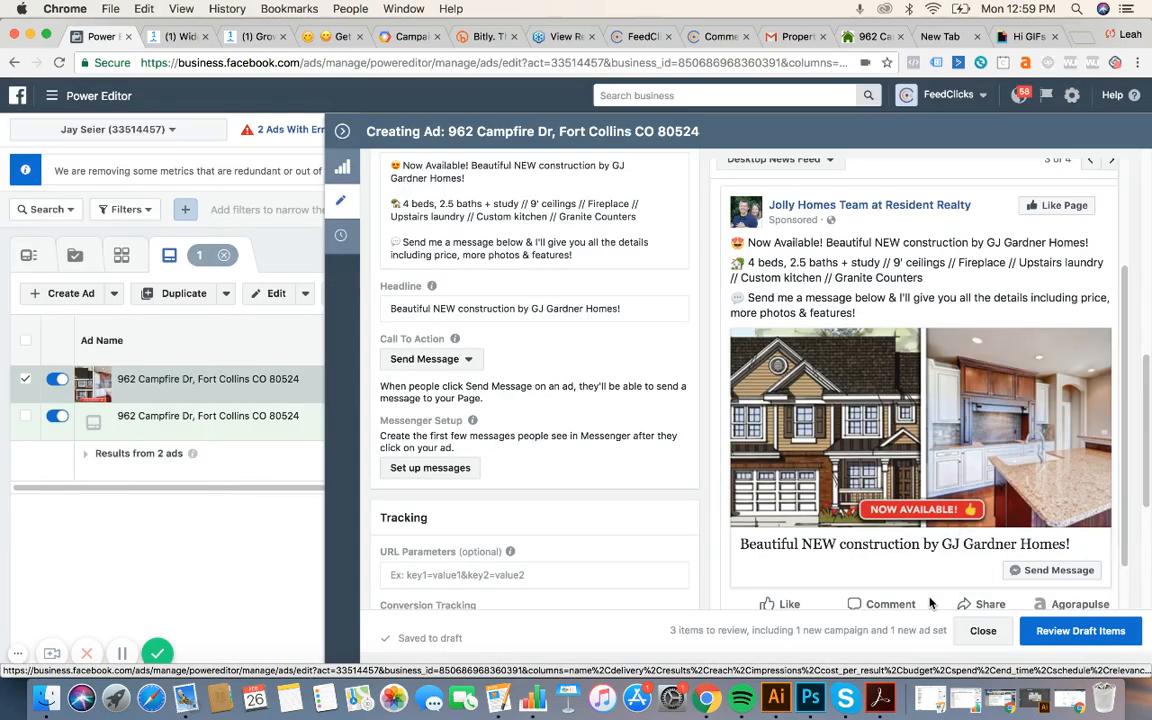
Recheck the flagged ad's error, close the ad editor, and return to the Campaigns table.
{"action": "left_click", "coordinate": [341, 132]}
{"action": "mouse_move", "coordinate": [348, 390]}
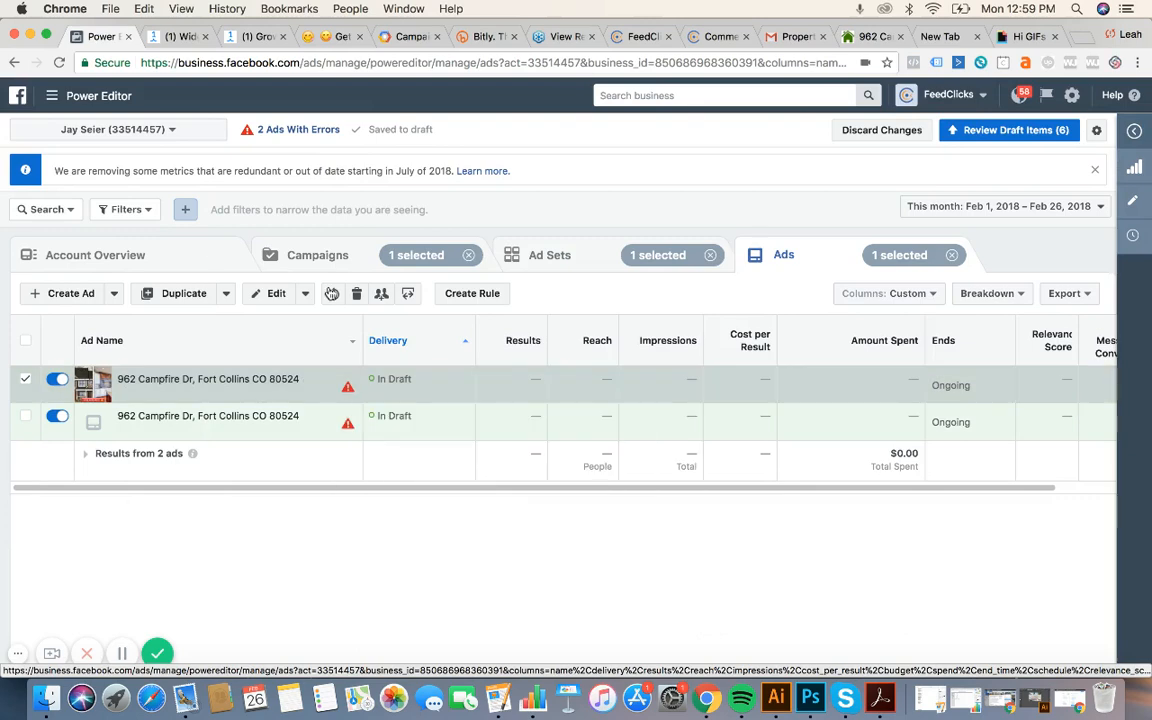
{"action": "left_click", "coordinate": [260, 298]}
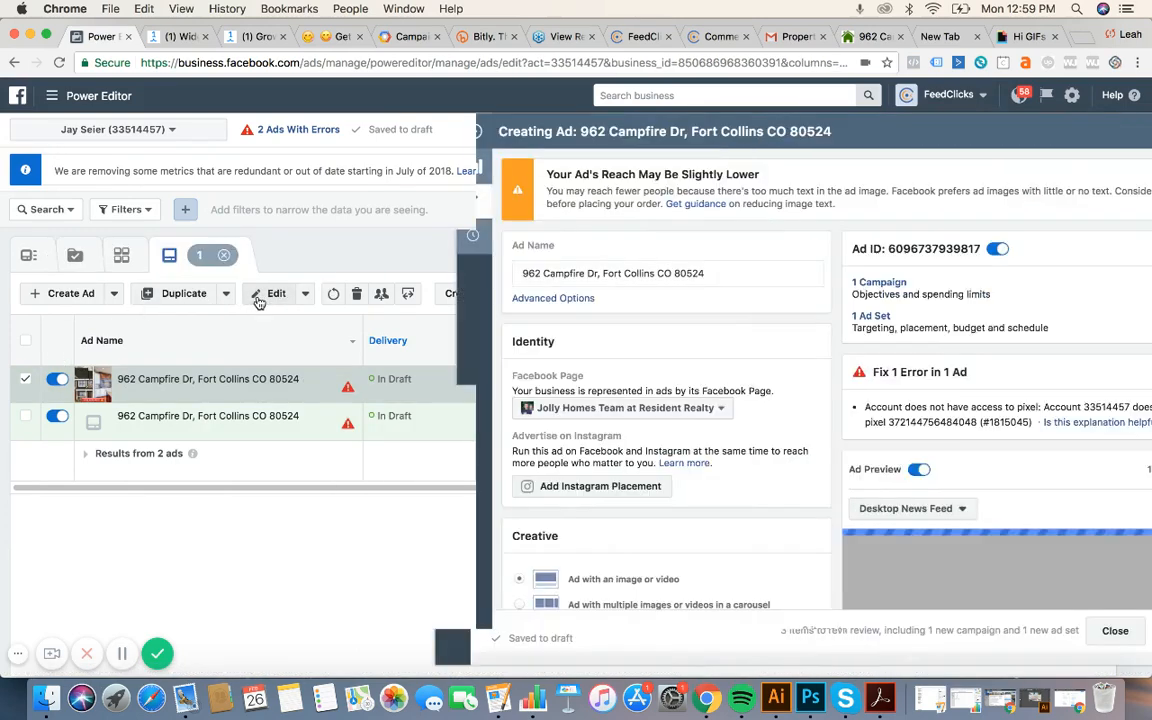
{"action": "left_click", "coordinate": [342, 131]}
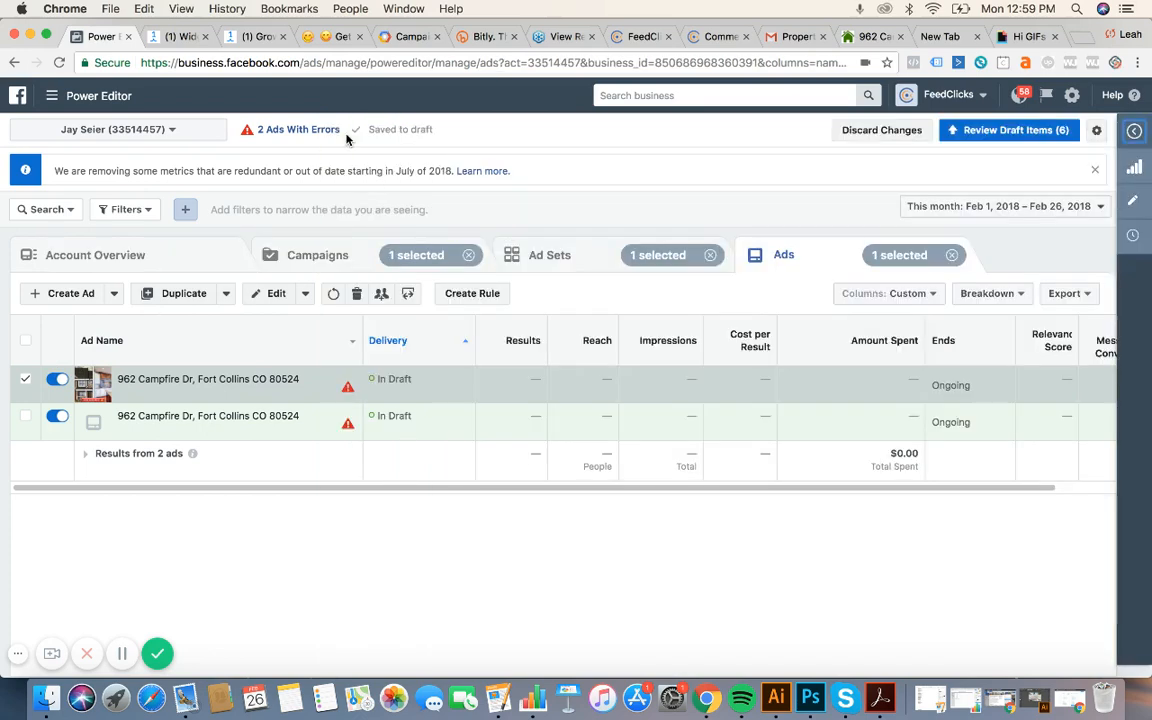
{"action": "left_click", "coordinate": [580, 265]}
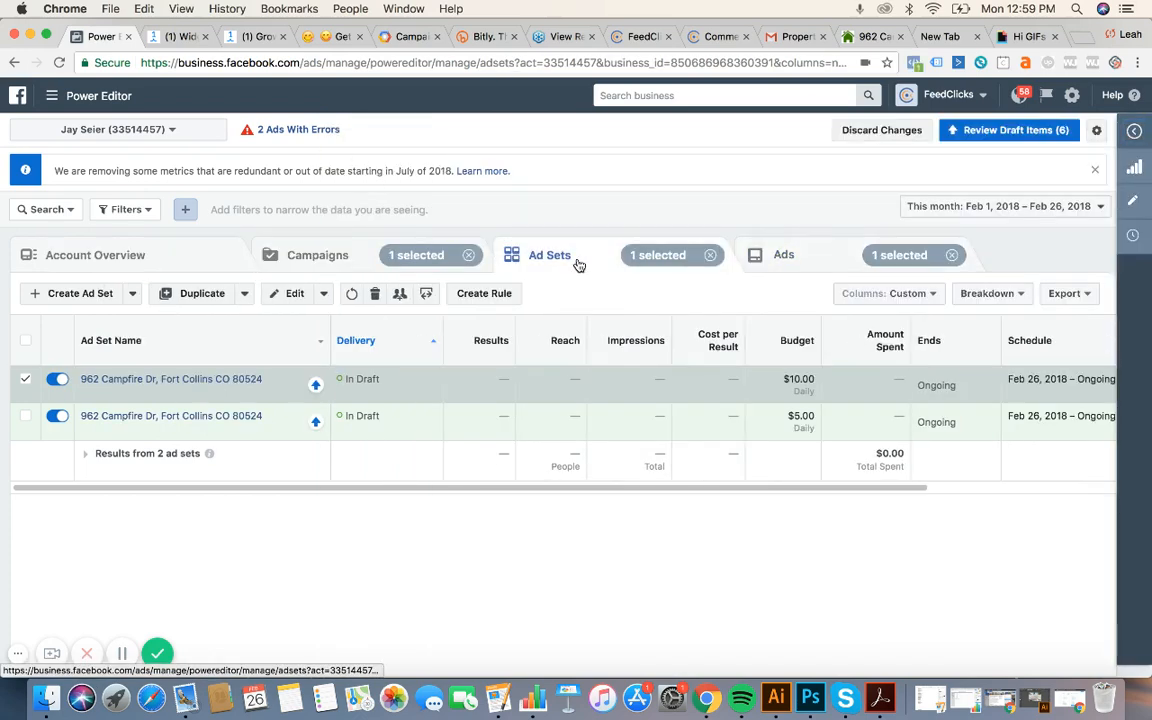
{"action": "left_click", "coordinate": [272, 258]}
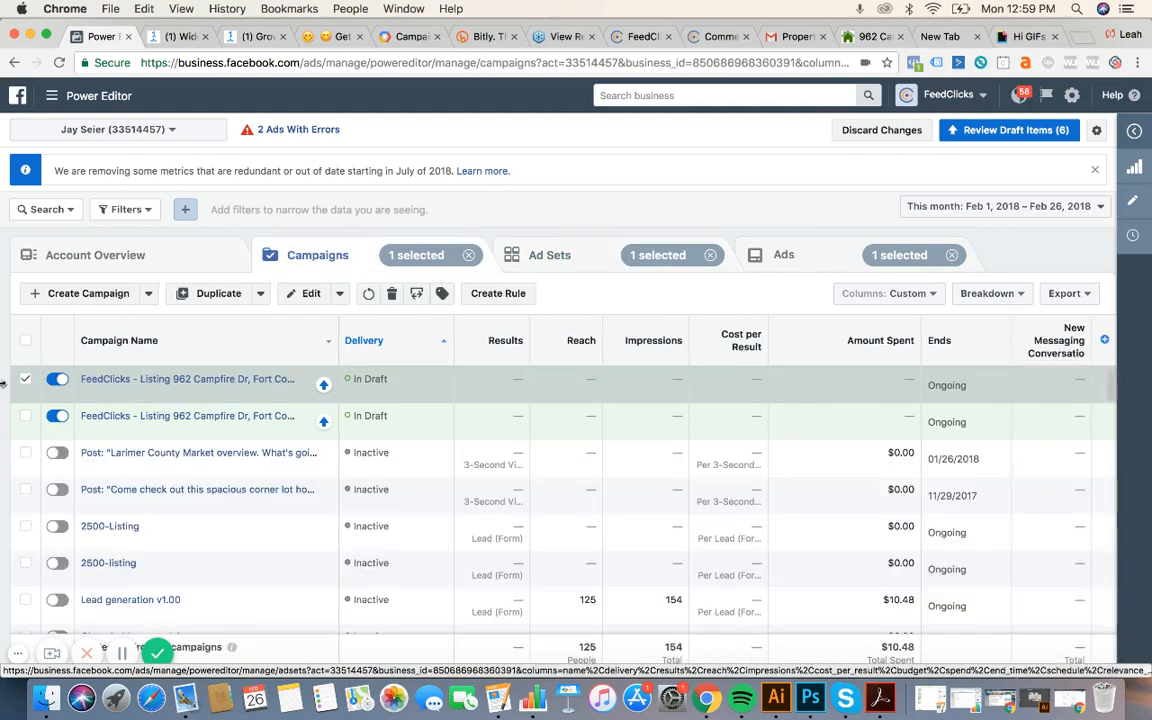